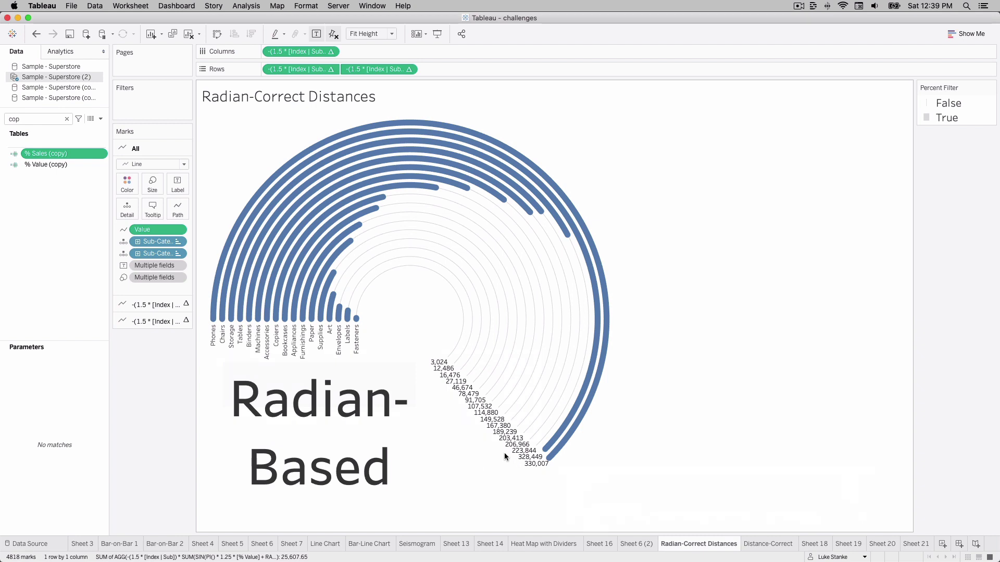
# Step: Open Sheet 21 and start editing the Superstore (copy) data source
pyautogui.moveTo(356, 319)
pyautogui.moveTo(555, 451)
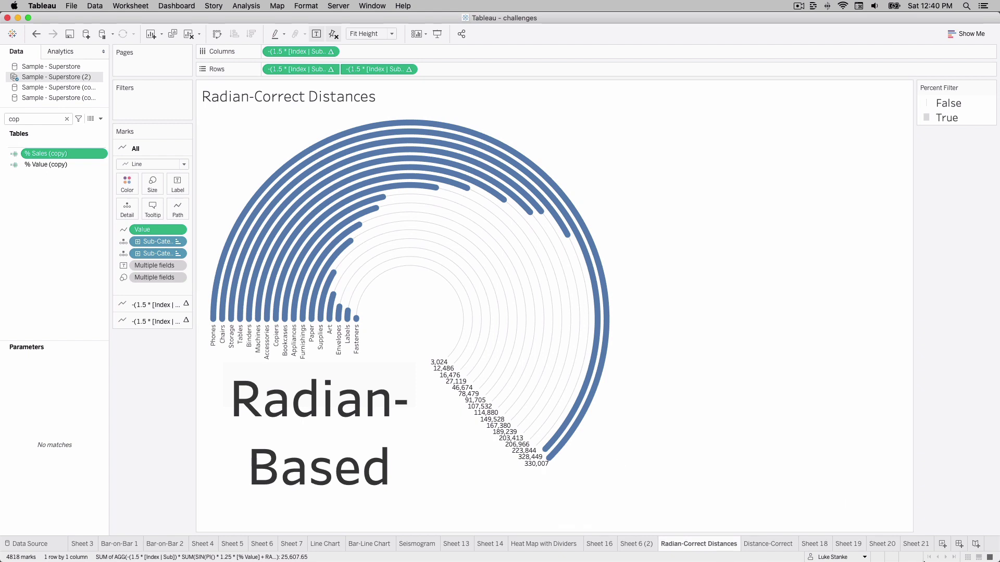
pyautogui.click(918, 545)
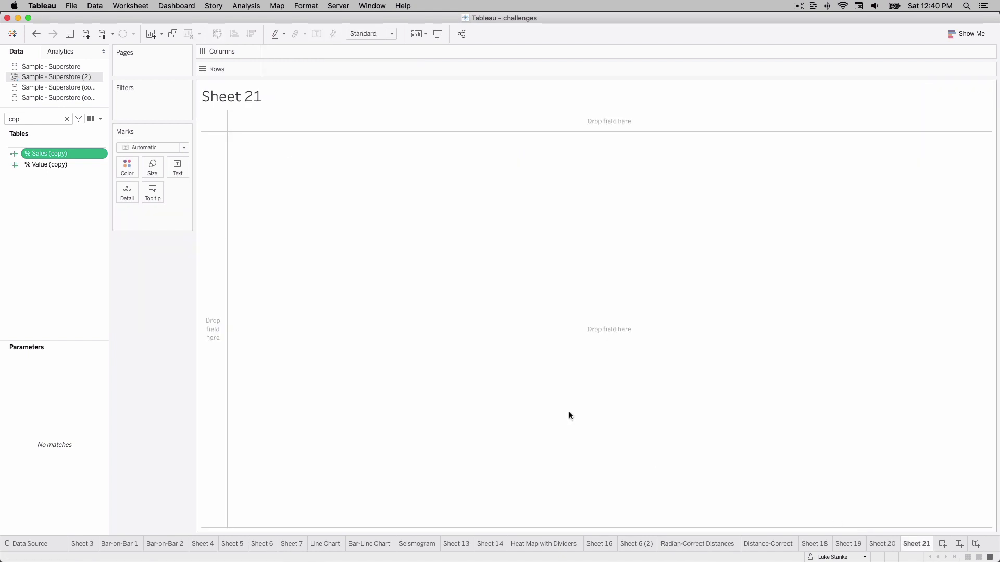
pyautogui.click(59, 99)
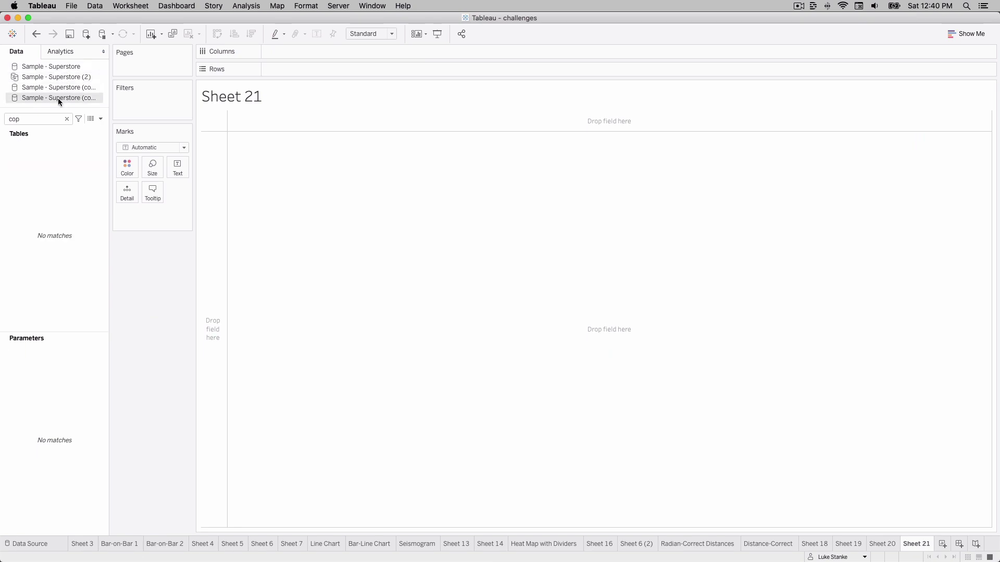
pyautogui.rightClick(58, 98)
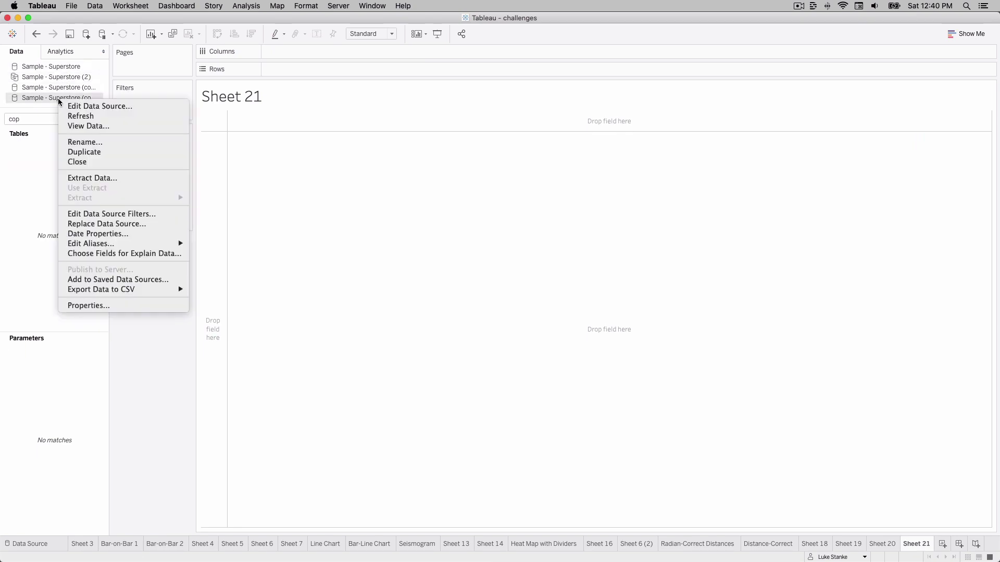
pyautogui.click(69, 104)
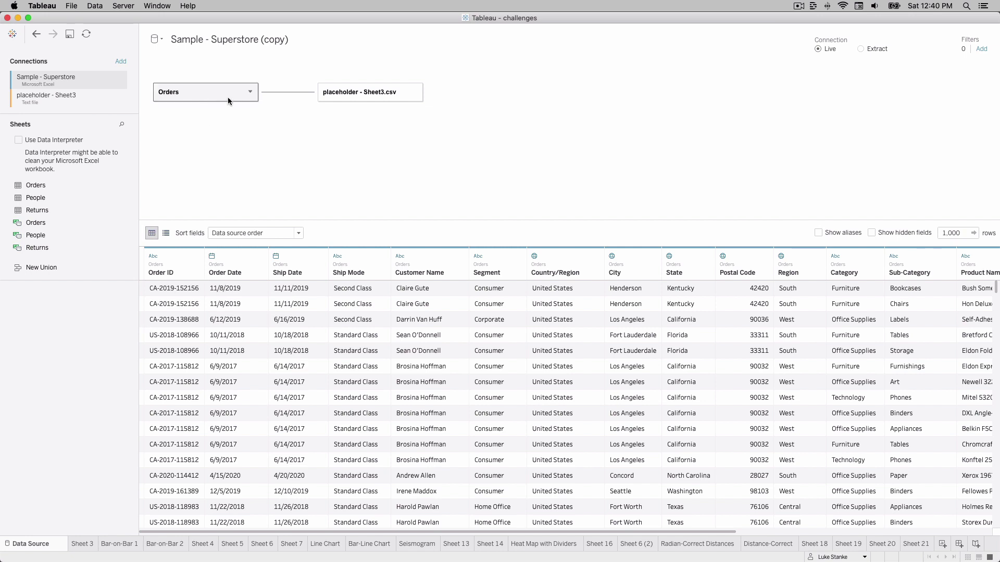
# Step: Preview placeholder - Sheet3.csv to confirm Values run 0 to 200, then return to Sheet 21
pyautogui.moveTo(295, 99)
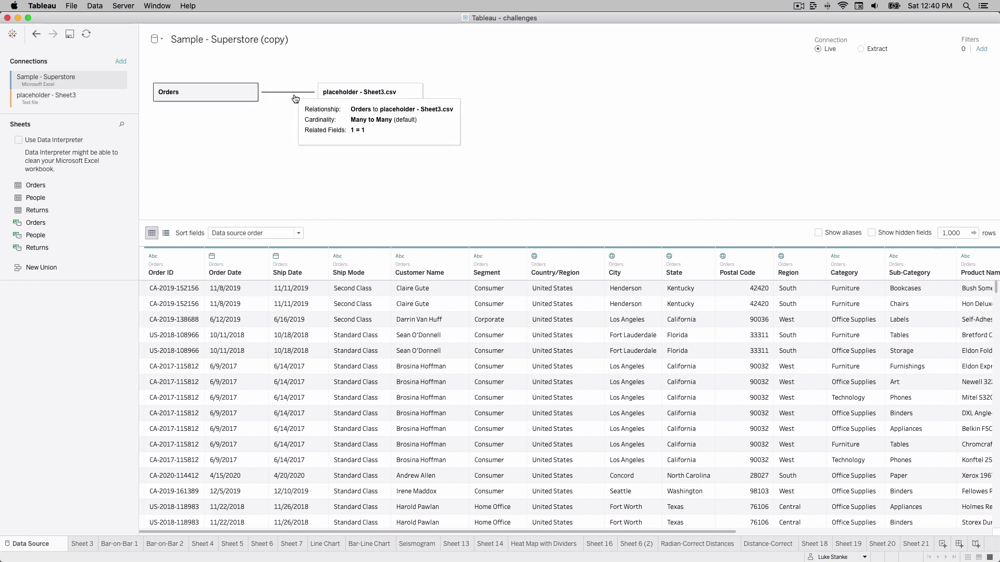
pyautogui.moveTo(333, 97)
pyautogui.click(333, 93)
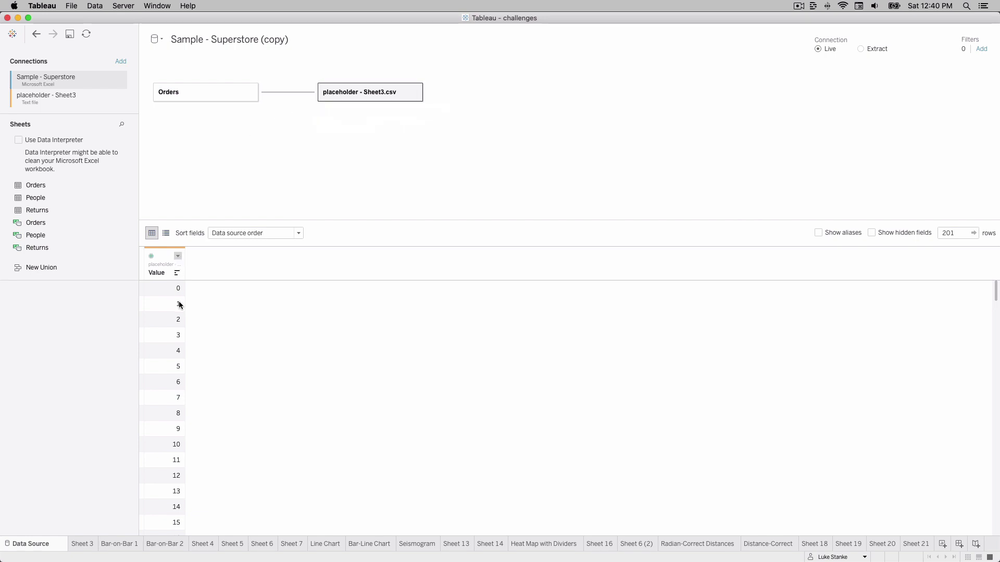
pyautogui.scroll(-20, 171, 293)
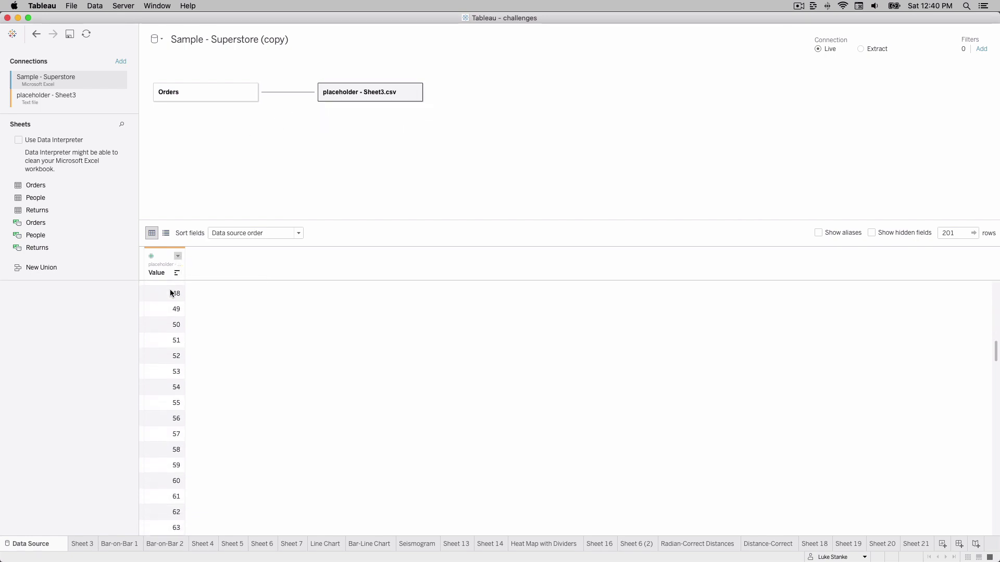
pyautogui.scroll(-10, 170, 293)
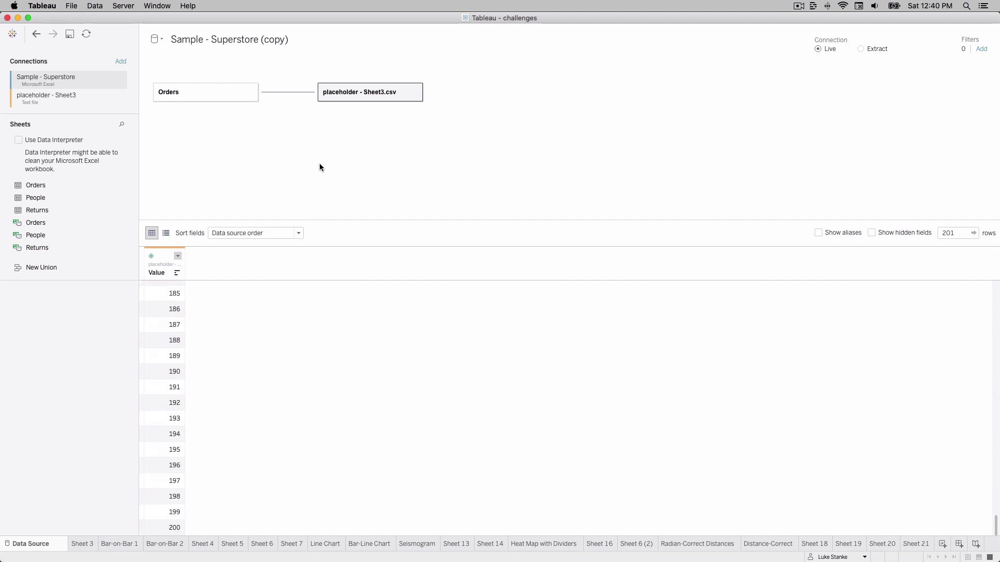
pyautogui.moveTo(299, 97)
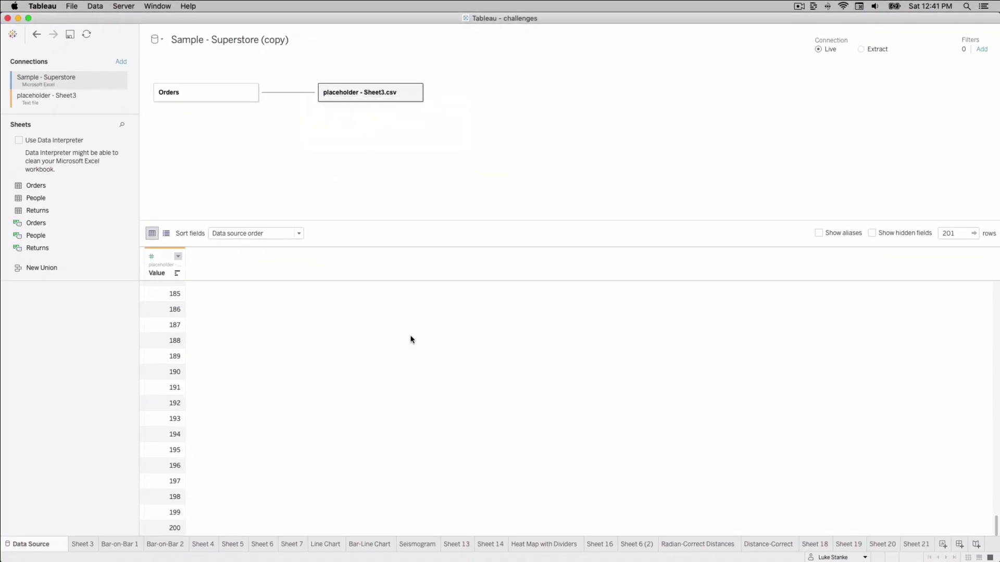
pyautogui.rightClick(908, 544)
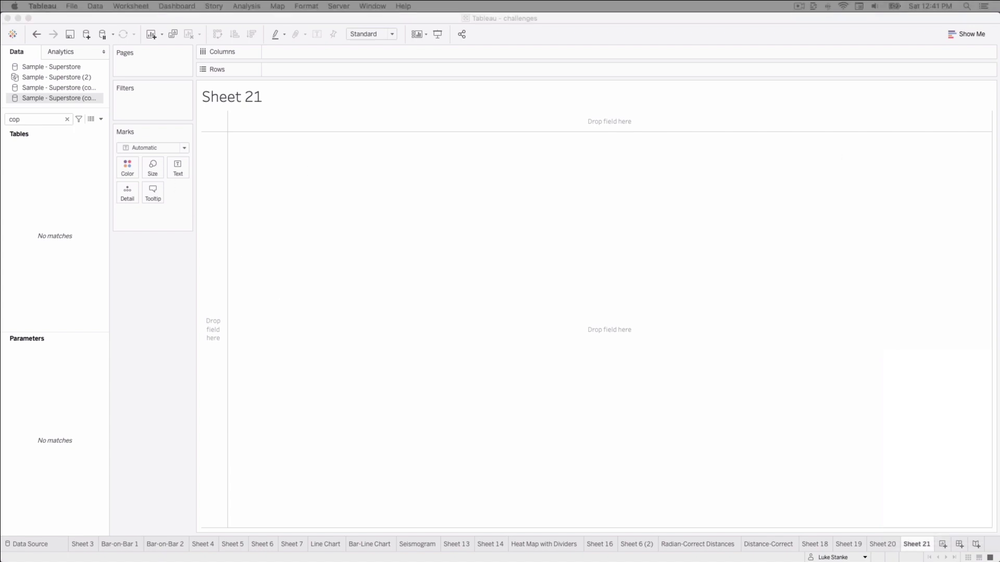
# Step: Place Sub-Category on Rows and Sales on Columns as horizontal bars
pyautogui.click(12, 122)
pyautogui.press('BackSpace')
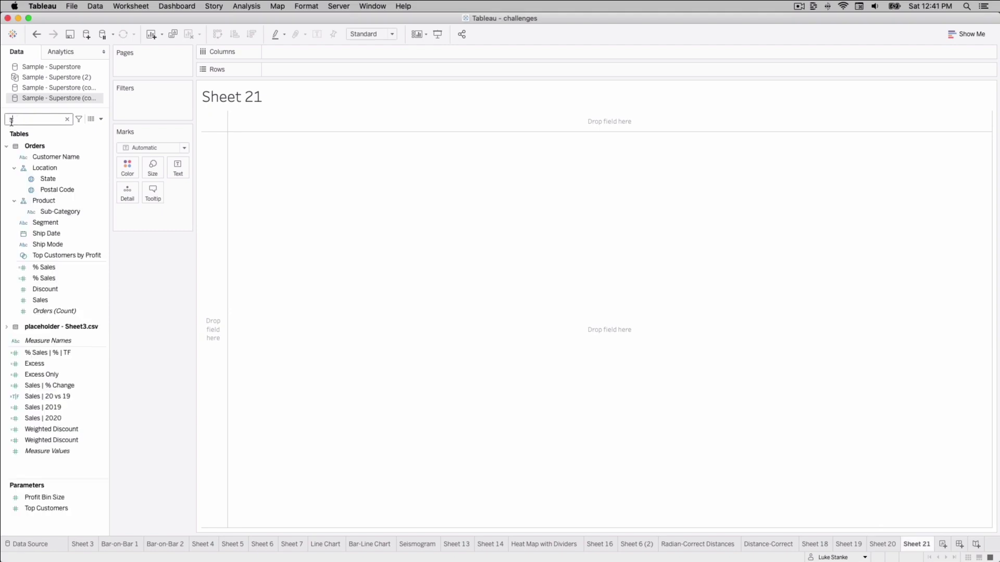
pyautogui.write('su')
pyautogui.moveTo(52, 167); pyautogui.dragTo(209, 213)
pyautogui.press('BackSpace')
pyautogui.write('a')
pyautogui.moveTo(34, 186); pyautogui.dragTo(324, 52)
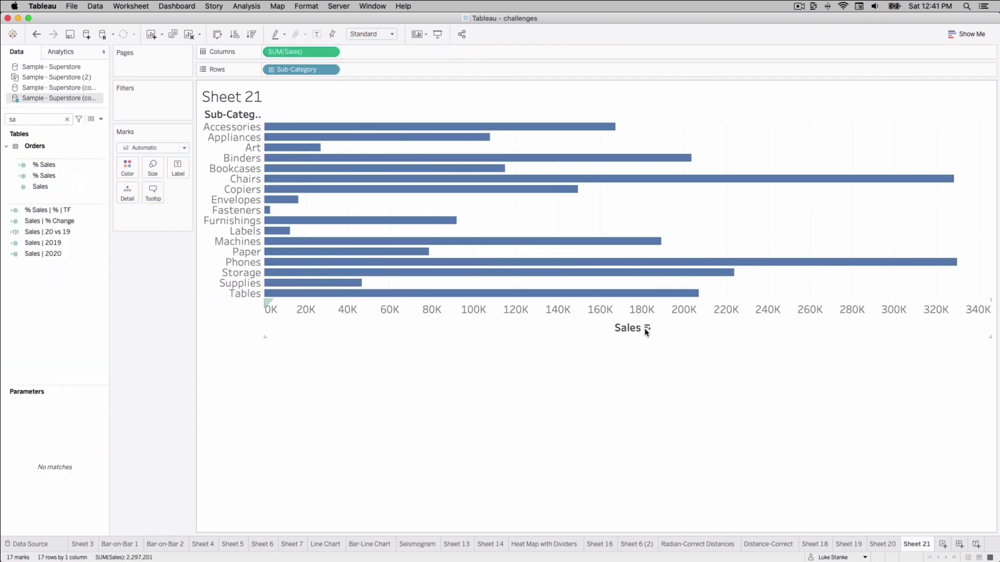
# Step: Sort the bars by sales descending, show mark labels, and fit the chart to the entire view
pyautogui.click(646, 328)
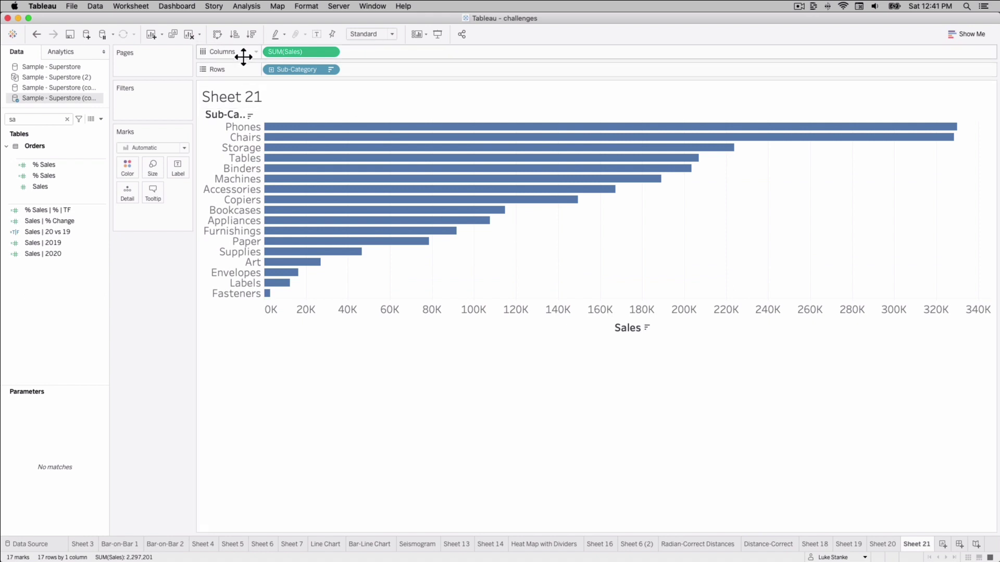
pyautogui.click(177, 168)
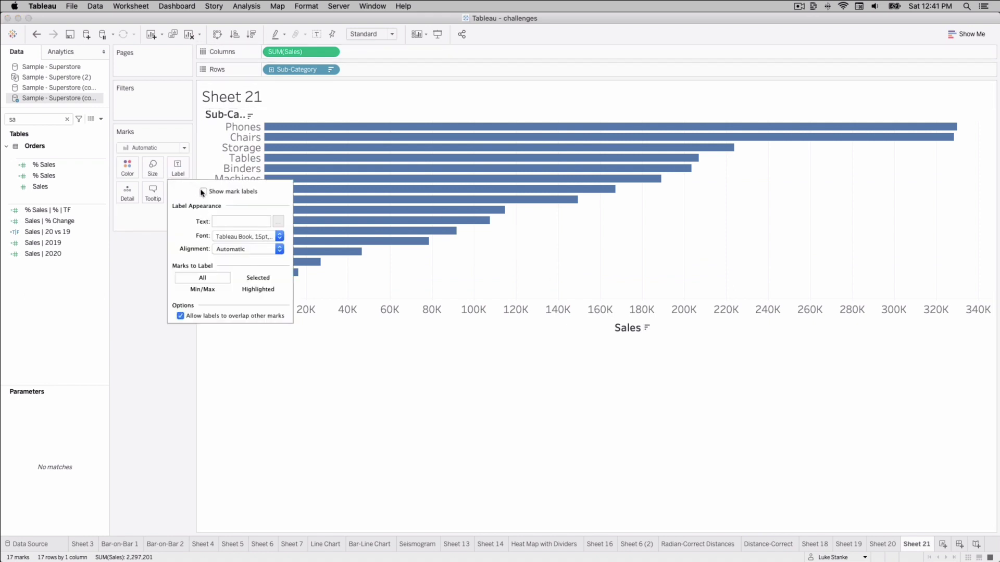
pyautogui.click(203, 192)
pyautogui.click(371, 34)
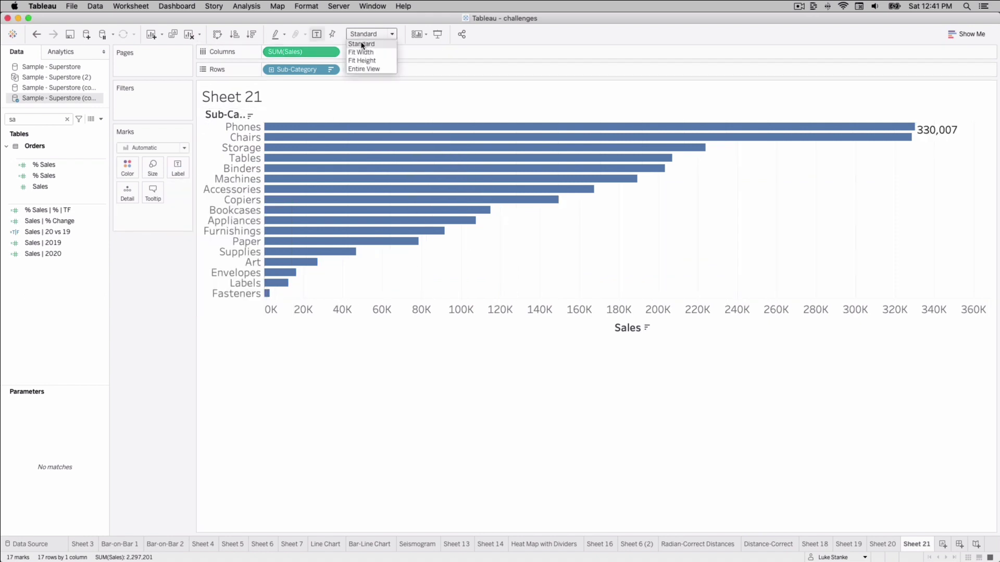
pyautogui.click(362, 68)
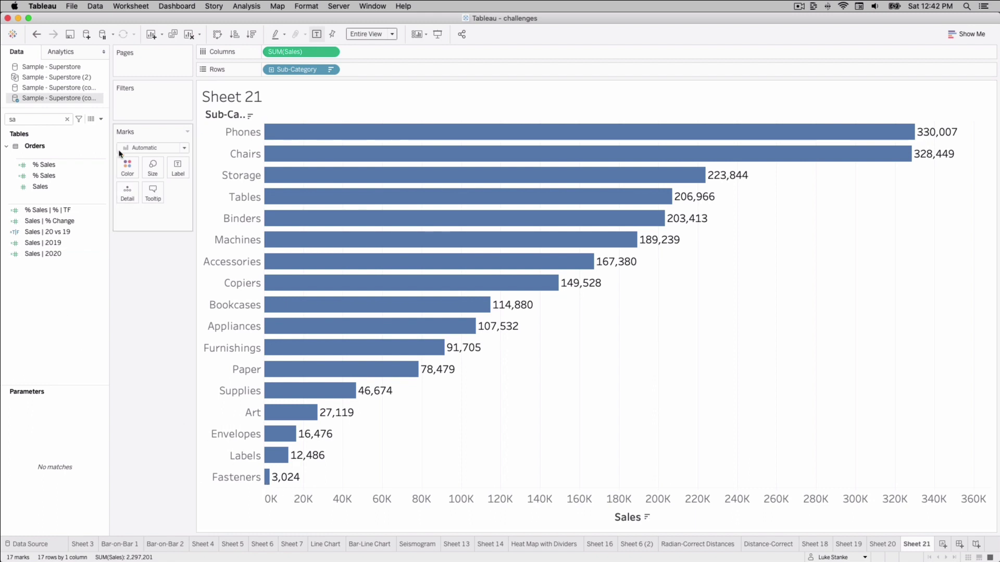
pyautogui.click(101, 120)
# Step: Write the formula {FIXED [Sub-Category] : SUM([Sales])} / {MAX({FIXED [Sub-Category] : SUM([Sales])})}
pyautogui.click(103, 126)
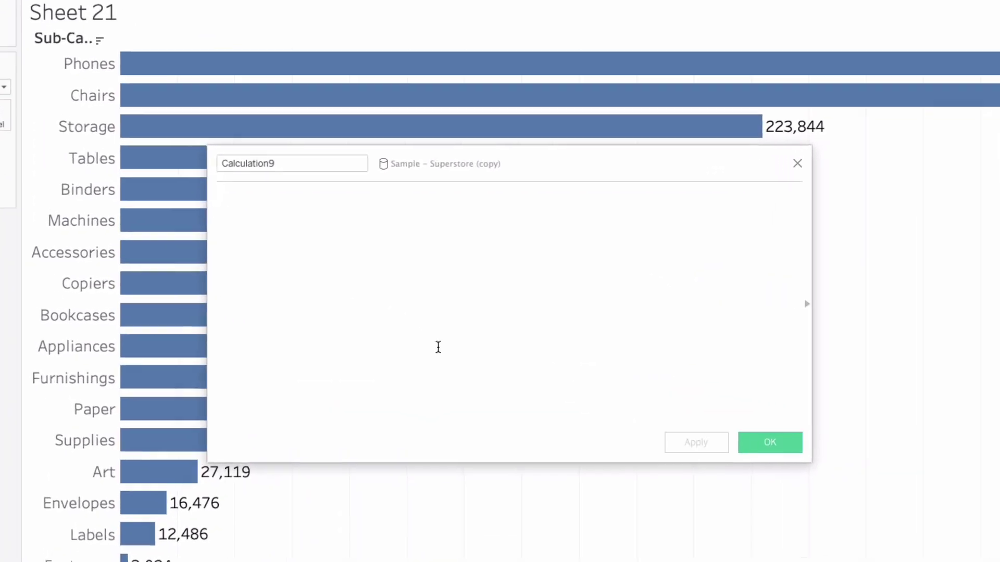
pyautogui.write('{FIX')
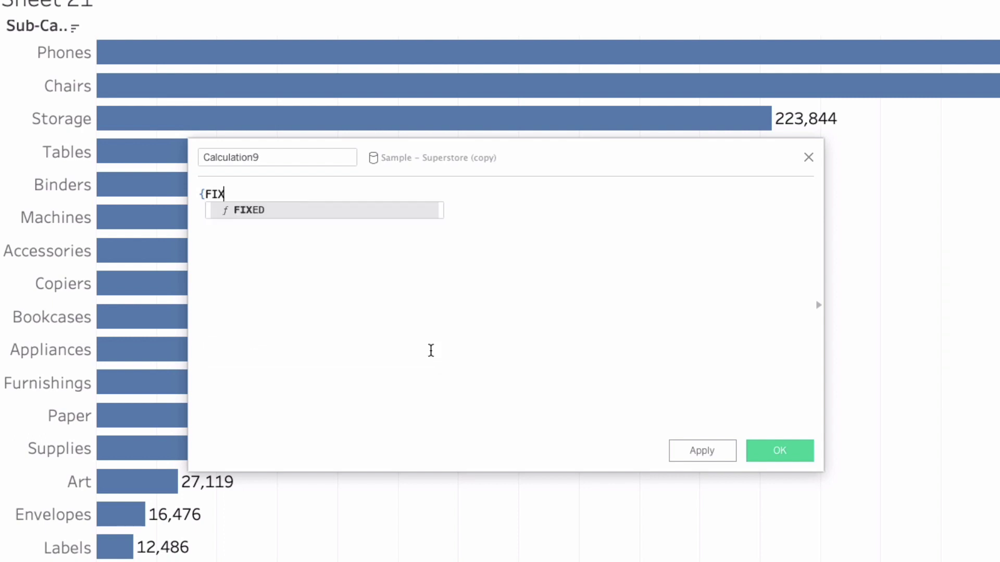
pyautogui.press('Return')
pyautogui.write('Su')
pyautogui.press('Return')
pyautogui.write(': SUM([Sales])}')
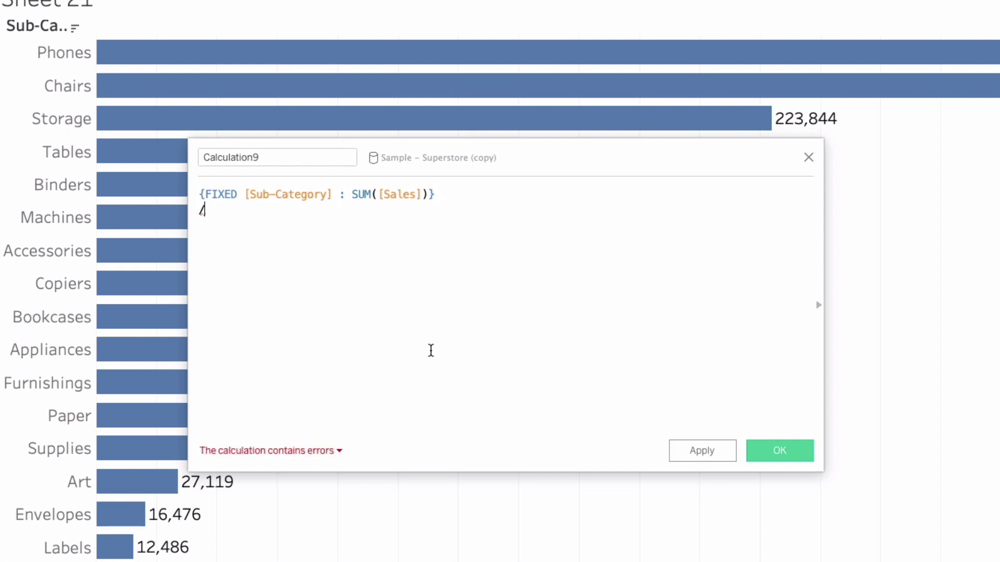
pyautogui.press('Return')
pyautogui.write('{MAX(')
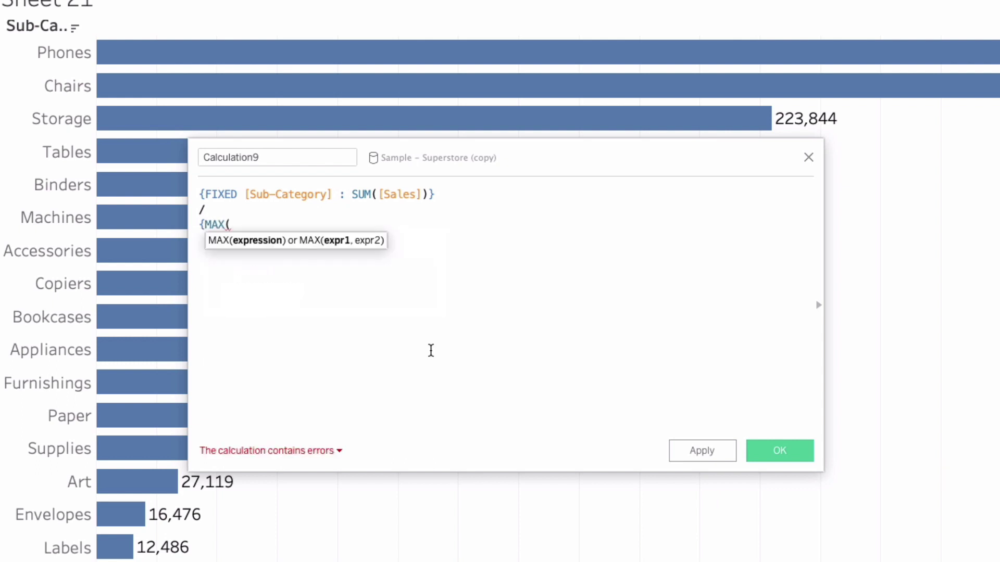
pyautogui.press('Up')
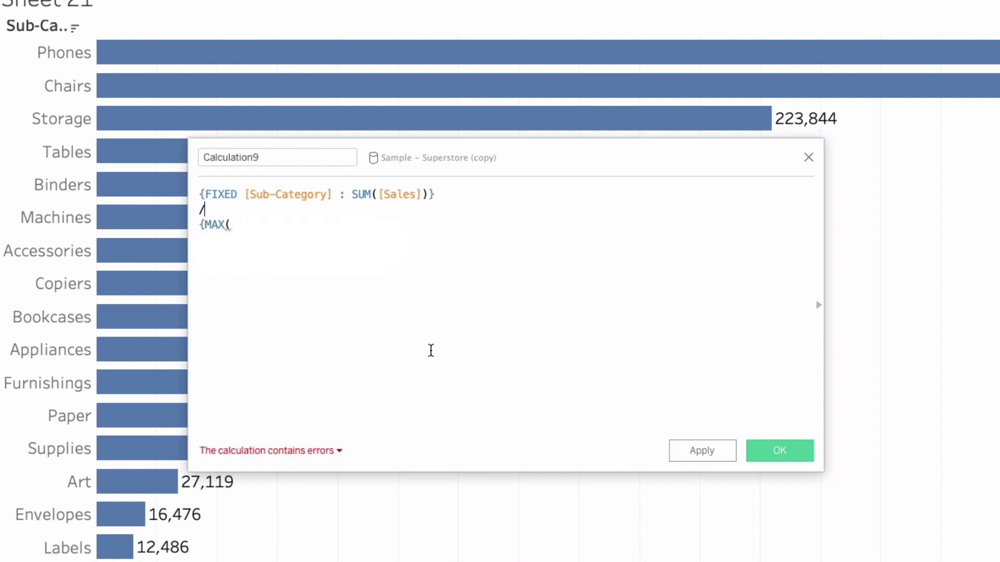
pyautogui.press('Home')
pyautogui.hotkey('shift', 'End')
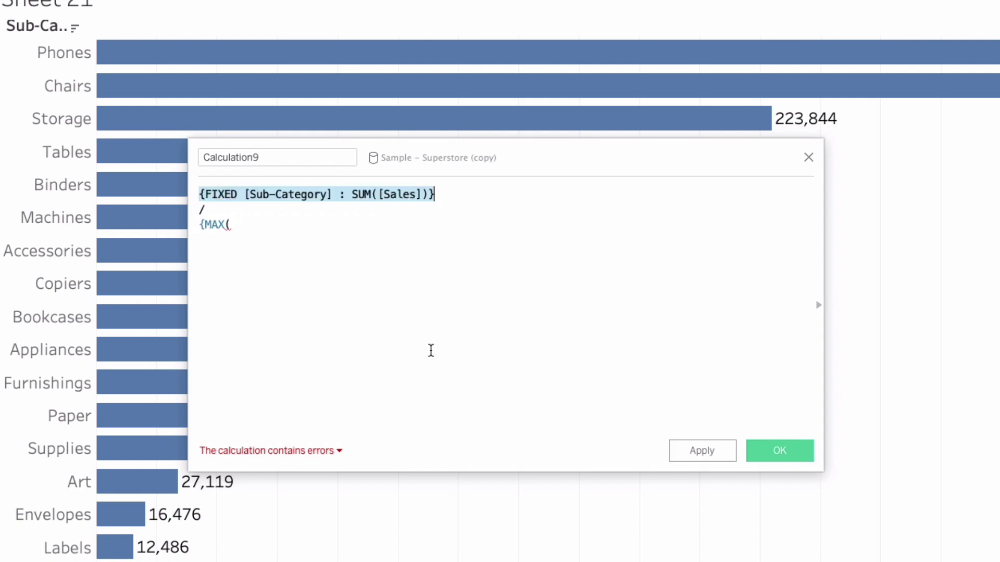
pyautogui.hotkey('ctrl', 'c')
pyautogui.press('Down')
pyautogui.press('Down')
pyautogui.hotkey('ctrl', 'v')
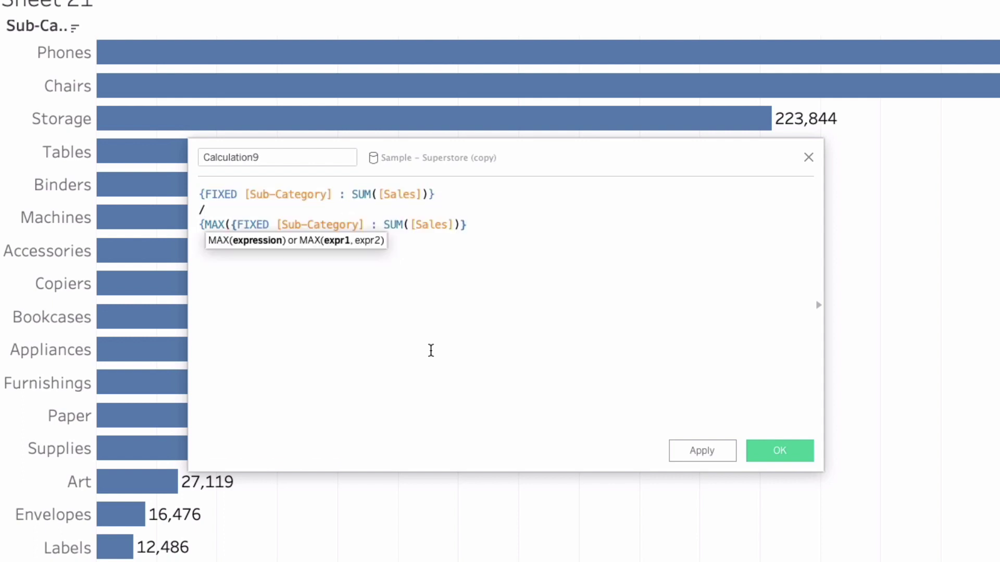
pyautogui.write(')')
pyautogui.write('}')
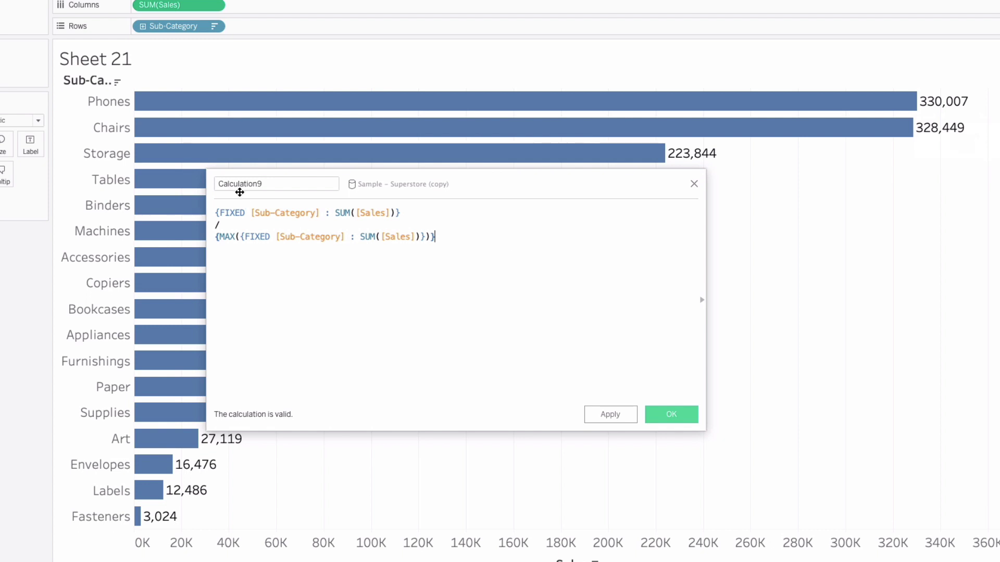
# Step: Name it % Sales, hit the duplicate-name alert, and close the editor without saving
pyautogui.doubleClick(239, 187)
pyautogui.write('% Sales')
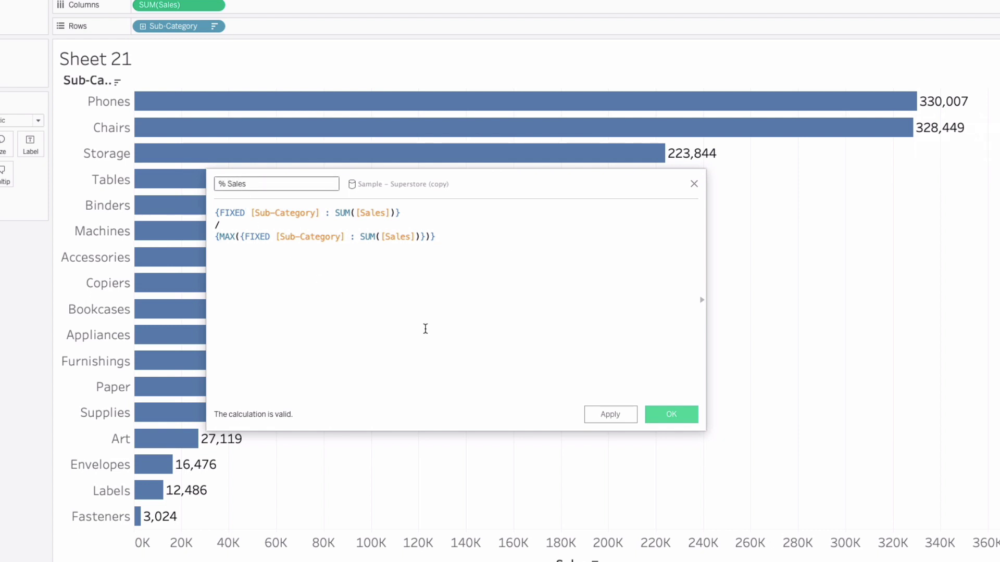
pyautogui.click(668, 415)
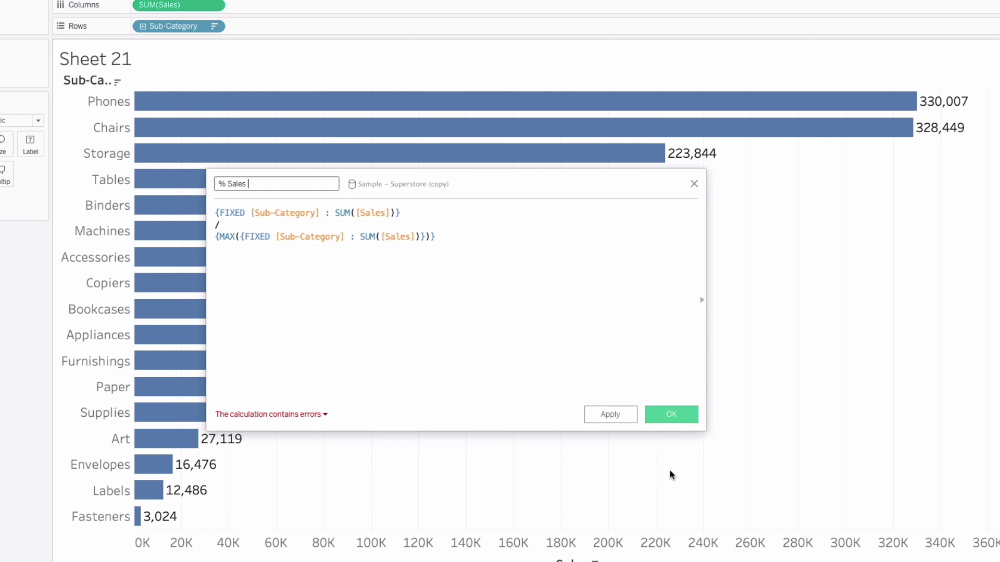
pyautogui.click(671, 415)
pyautogui.click(518, 304)
pyautogui.click(694, 183)
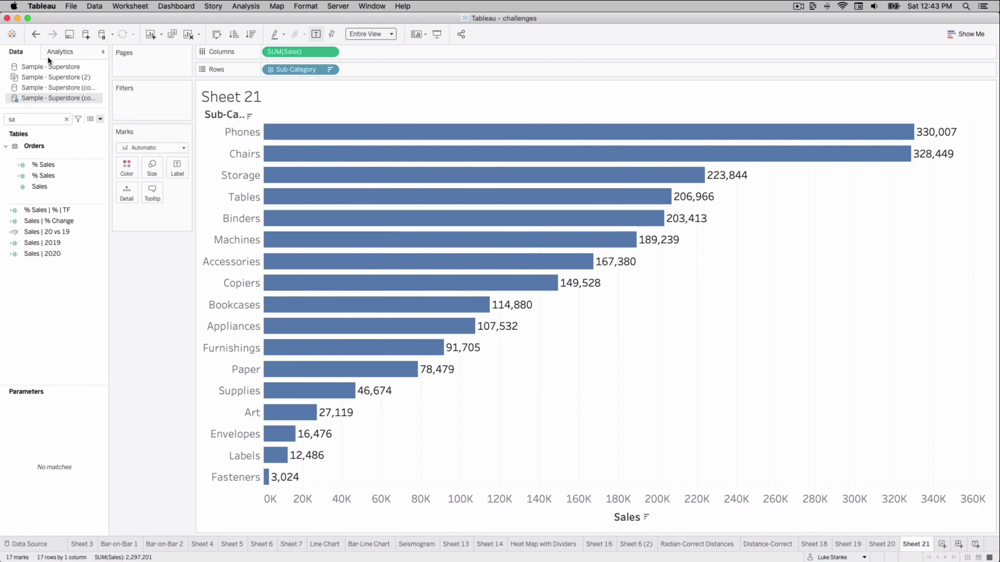
# Step: On new Sheet 22, put Value on Rows as a dimension, showing 201 marks from 0 to 200
pyautogui.click(68, 120)
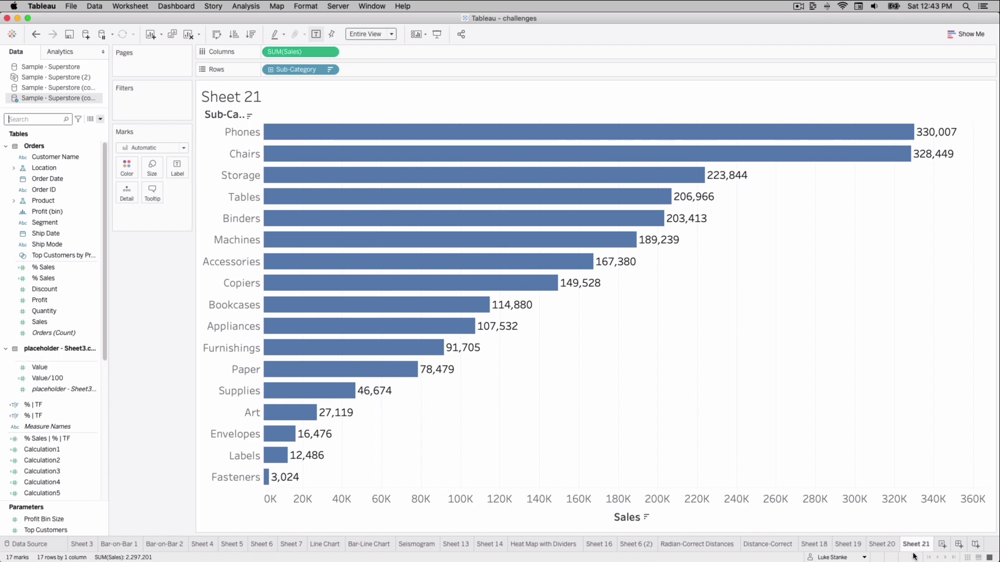
pyautogui.click(941, 544)
pyautogui.moveTo(48, 365); pyautogui.dragTo(203, 328)
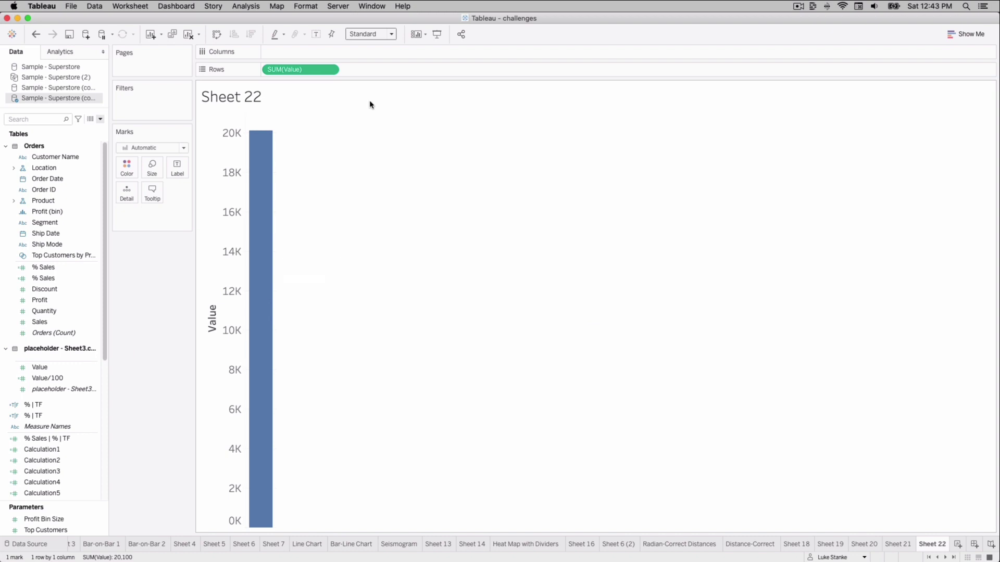
pyautogui.click(330, 69)
pyautogui.click(290, 150)
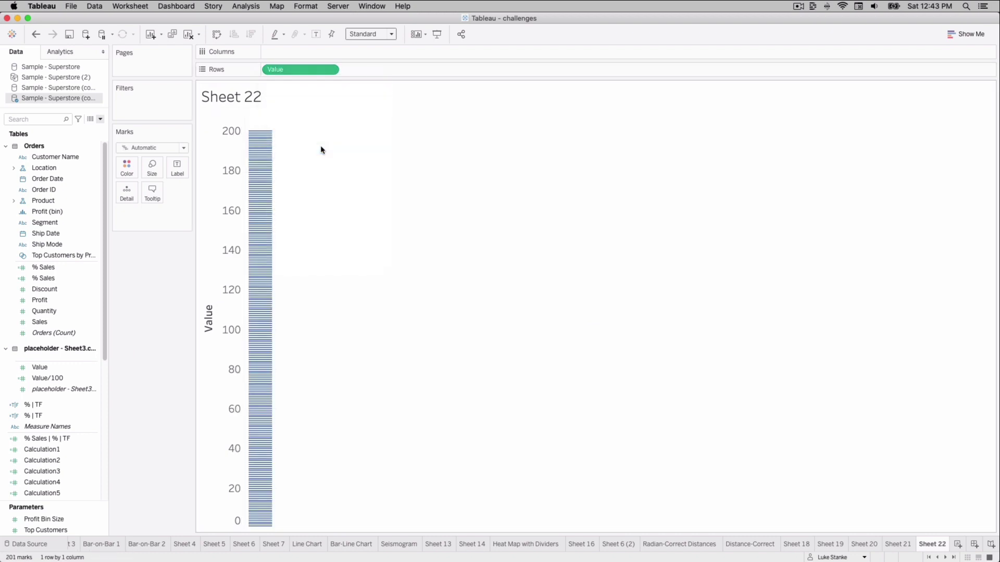
pyautogui.moveTo(251, 134)
pyautogui.click(100, 120)
# Step: Write a calculation named % Value with the formula [Value]/{MAX([Value])}
pyautogui.click(89, 129)
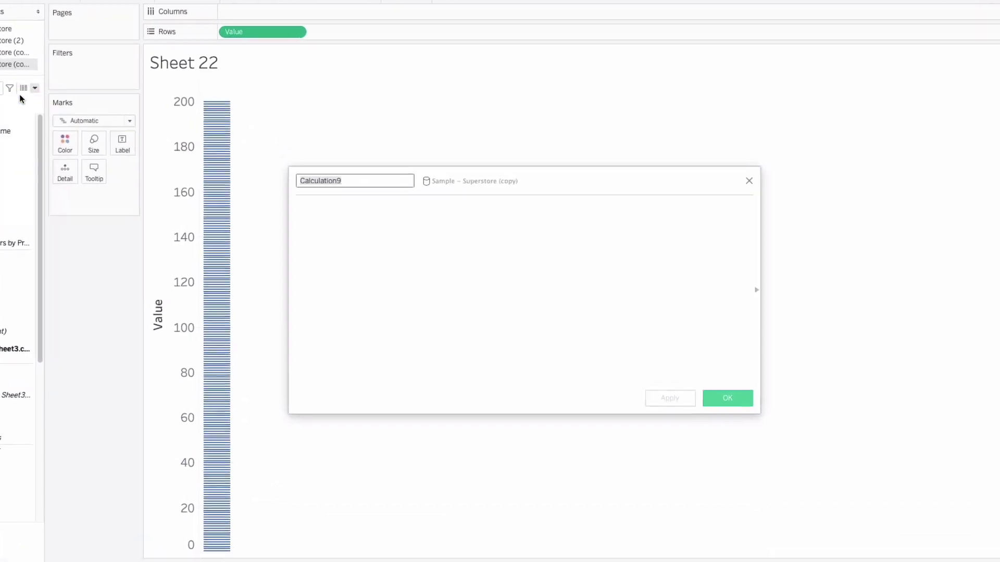
pyautogui.click(318, 229)
pyautogui.write('Va')
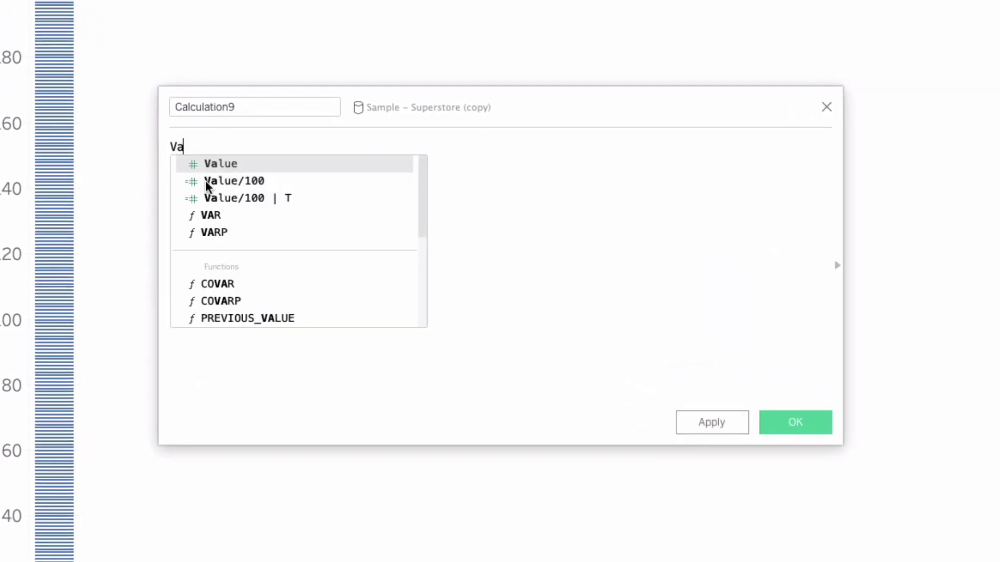
pyautogui.press('Return')
pyautogui.write('/{F')
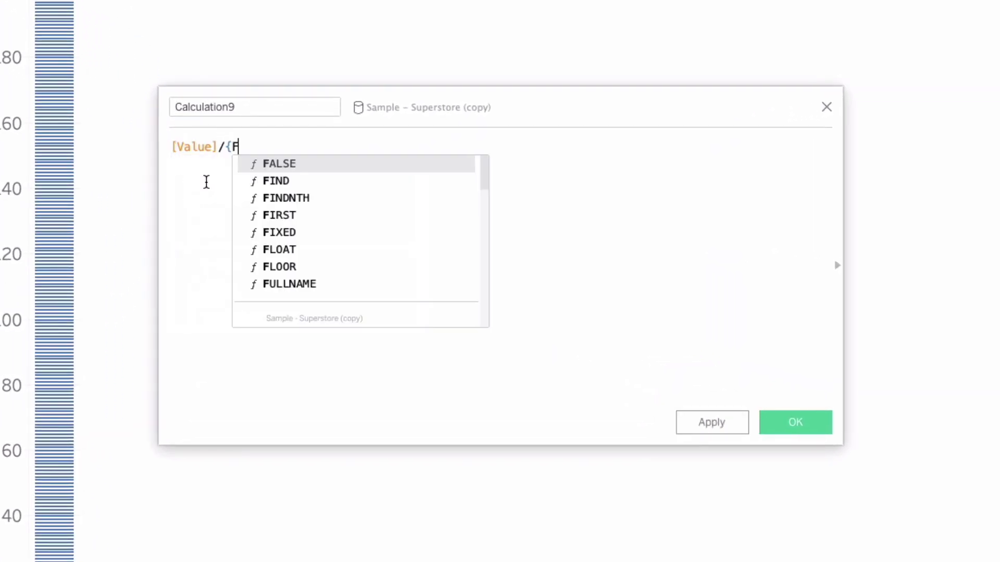
pyautogui.press('BackSpace')
pyautogui.write('MAX({')
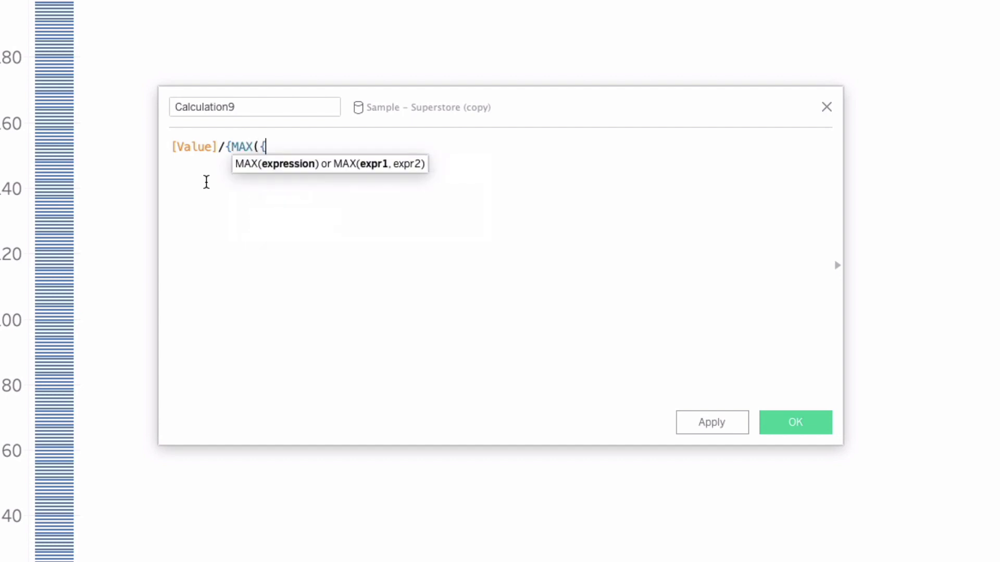
pyautogui.write('[Value])}')
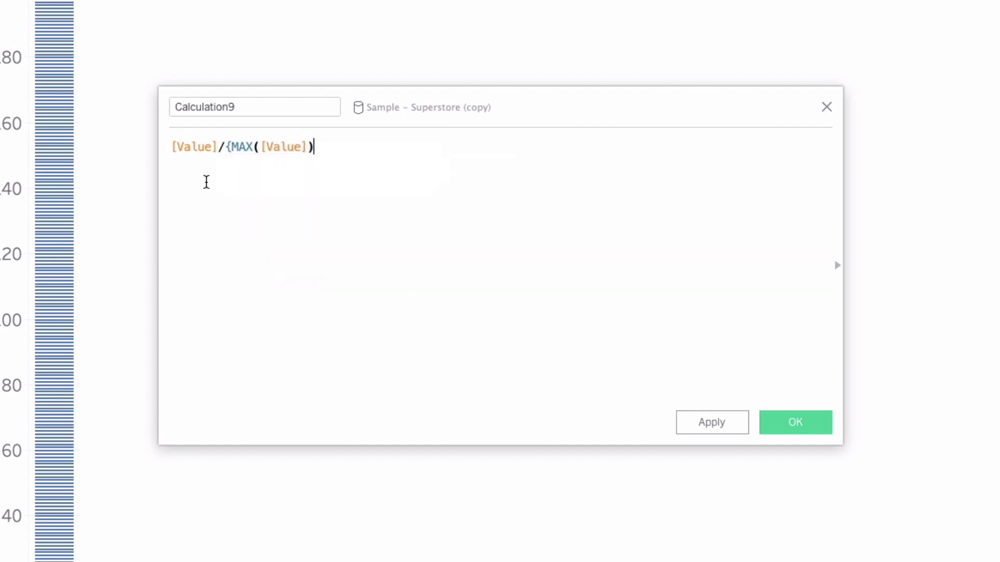
pyautogui.doubleClick(204, 104)
pyautogui.write('% Value')
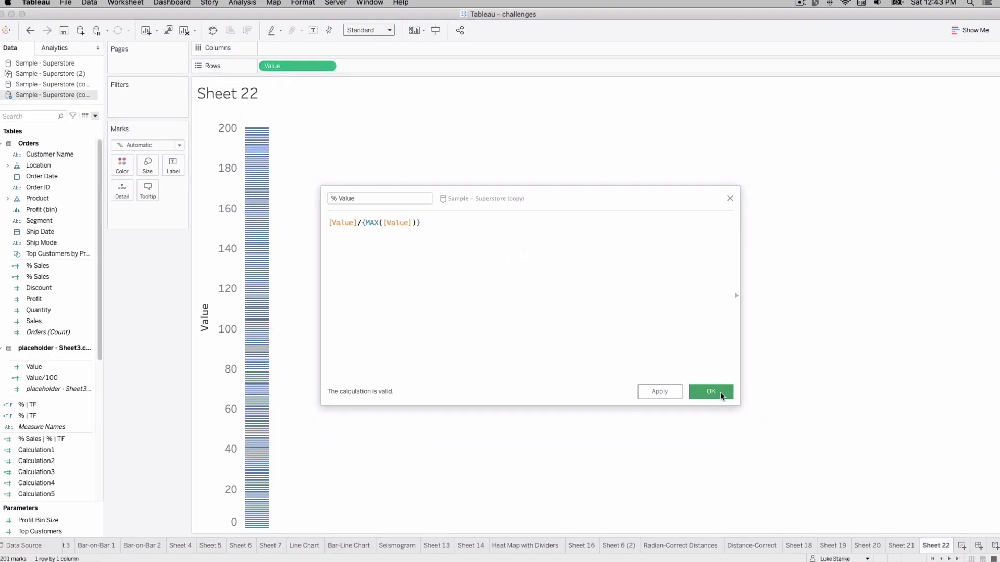
# Step: Save % Value, put it on Columns as a dimension, and remove Value from Rows
pyautogui.click(751, 403)
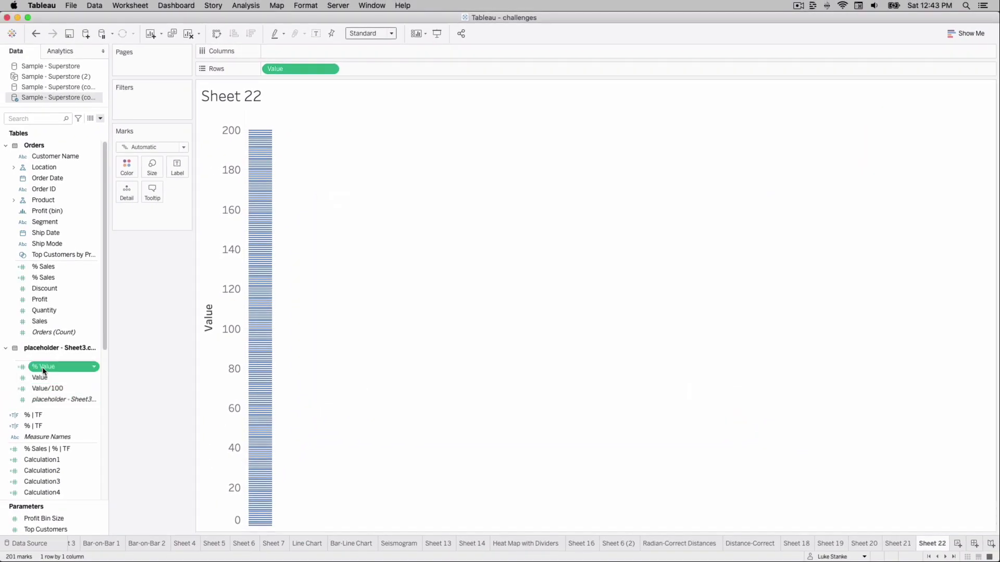
pyautogui.moveTo(43, 370); pyautogui.dragTo(316, 58)
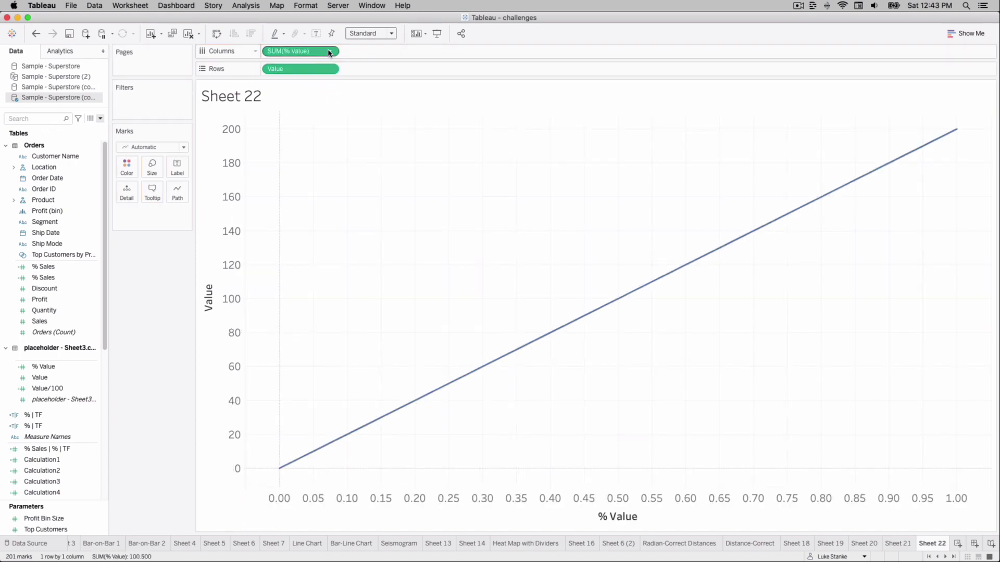
pyautogui.click(330, 51)
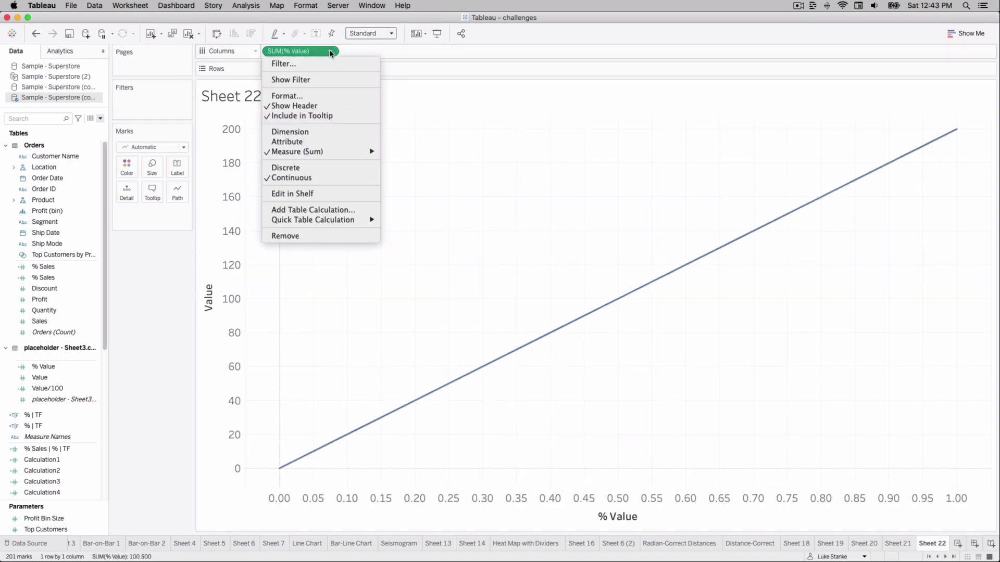
pyautogui.click(320, 131)
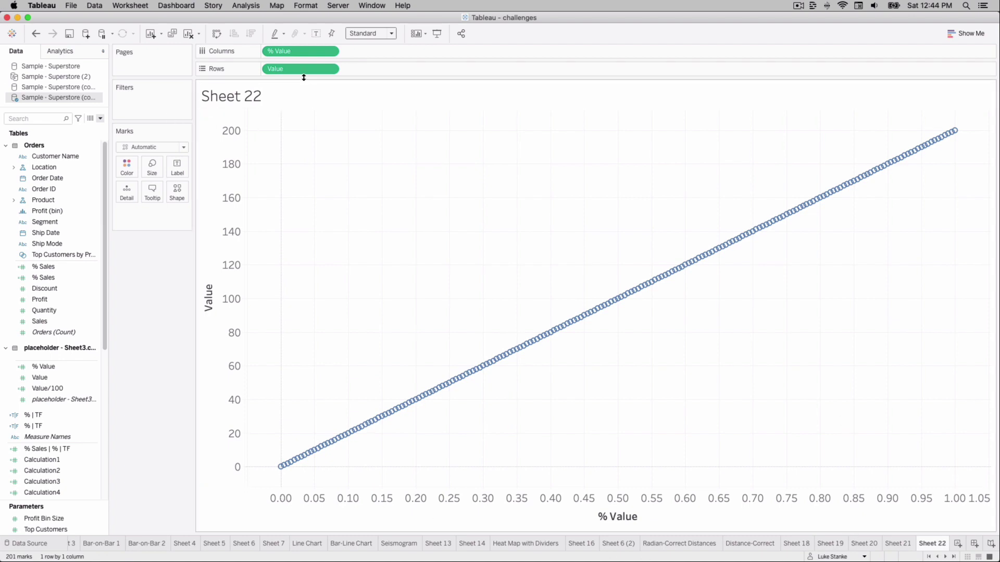
pyautogui.moveTo(306, 70); pyautogui.dragTo(183, 261)
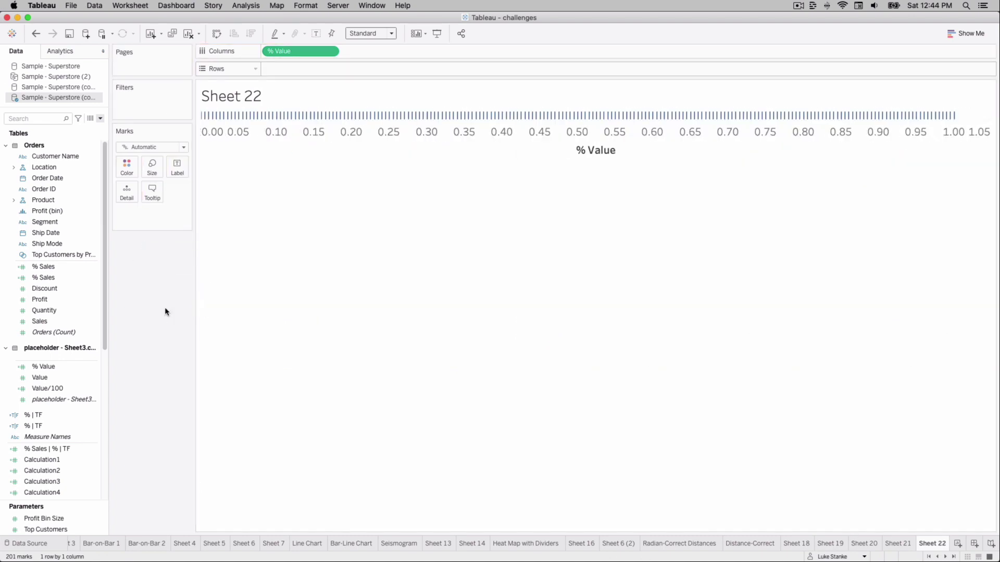
# Step: Add Sub-Category to Rows and switch the mark type to Circle
pyautogui.write('sub')
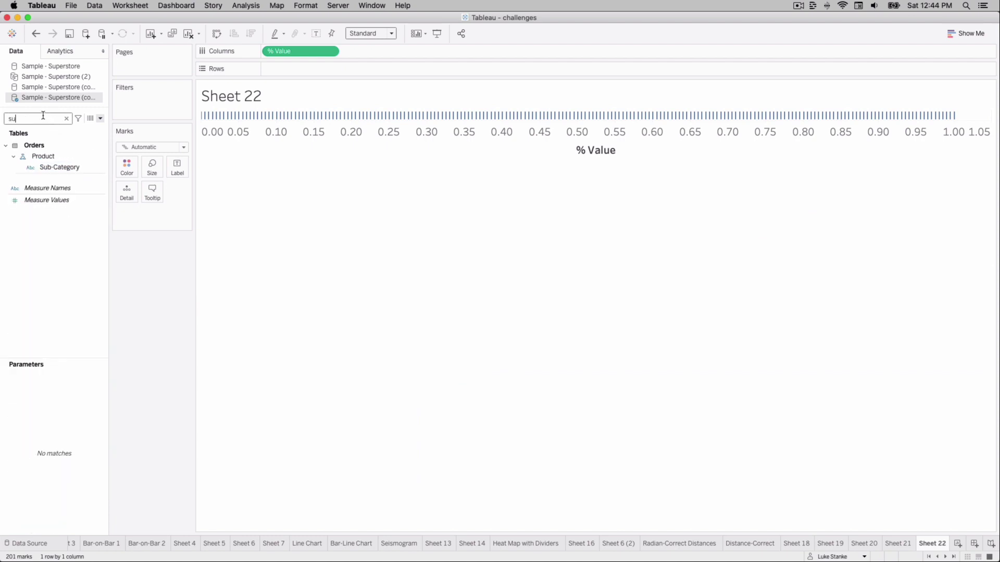
pyautogui.click(68, 167)
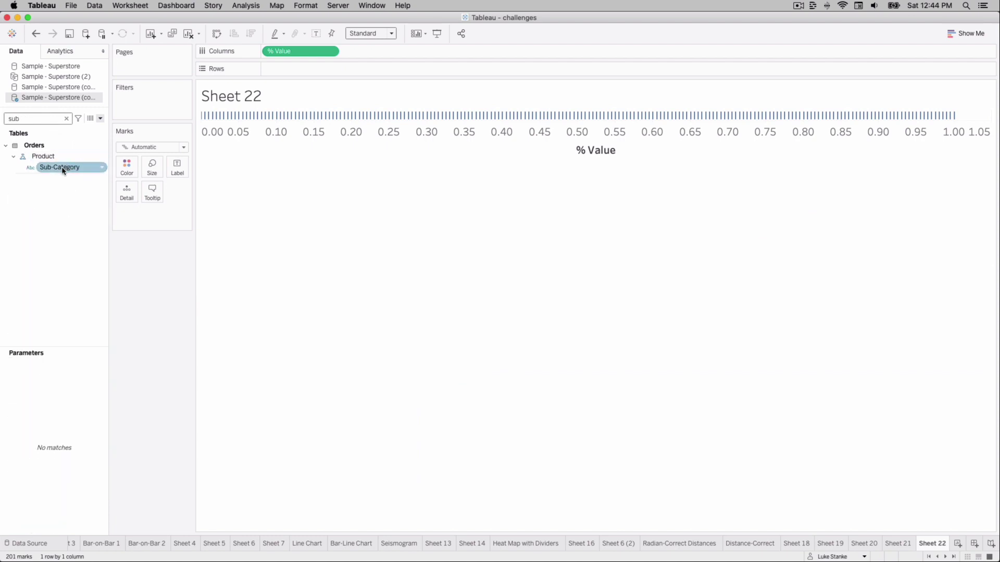
pyautogui.moveTo(63, 170); pyautogui.dragTo(302, 67)
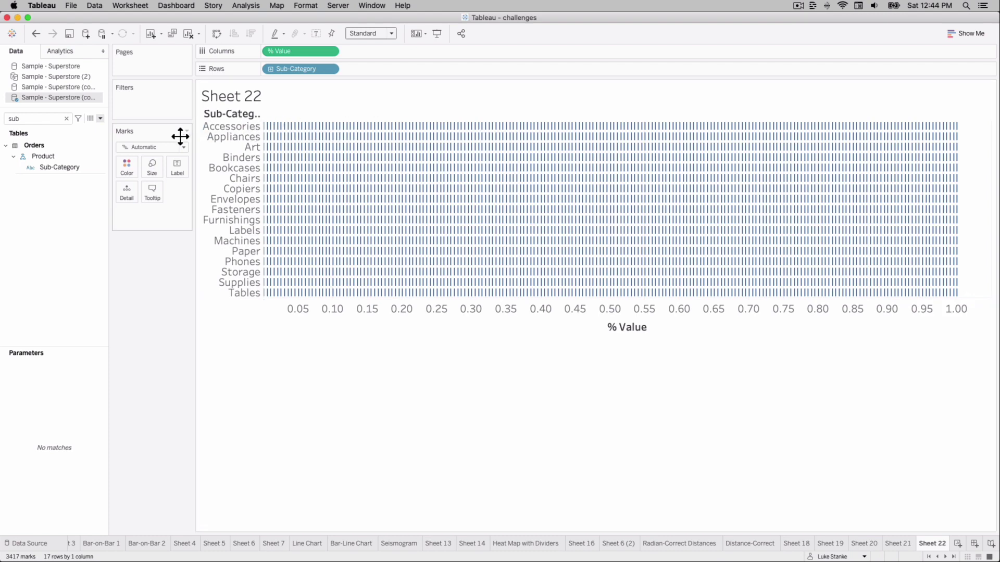
pyautogui.click(167, 147)
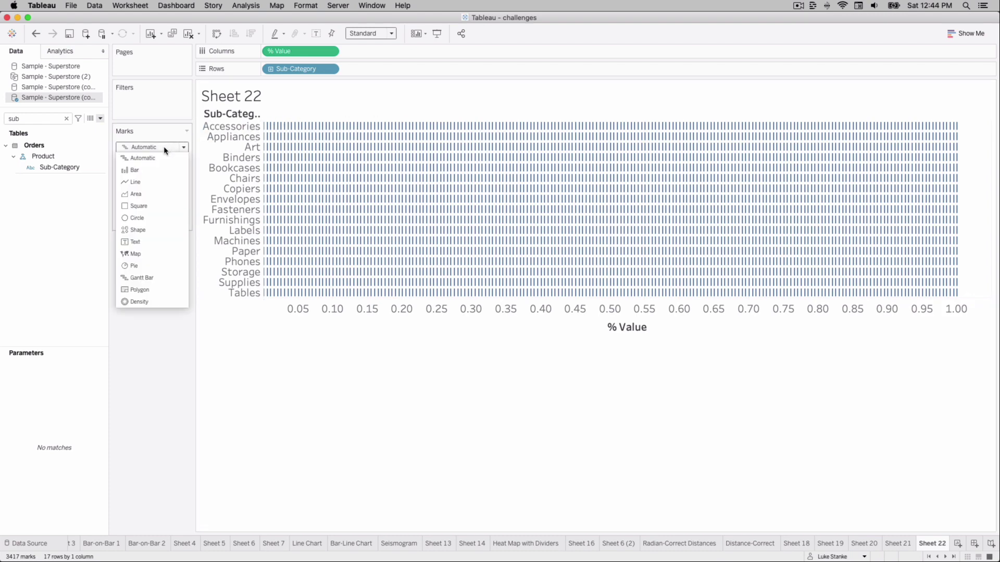
pyautogui.click(140, 219)
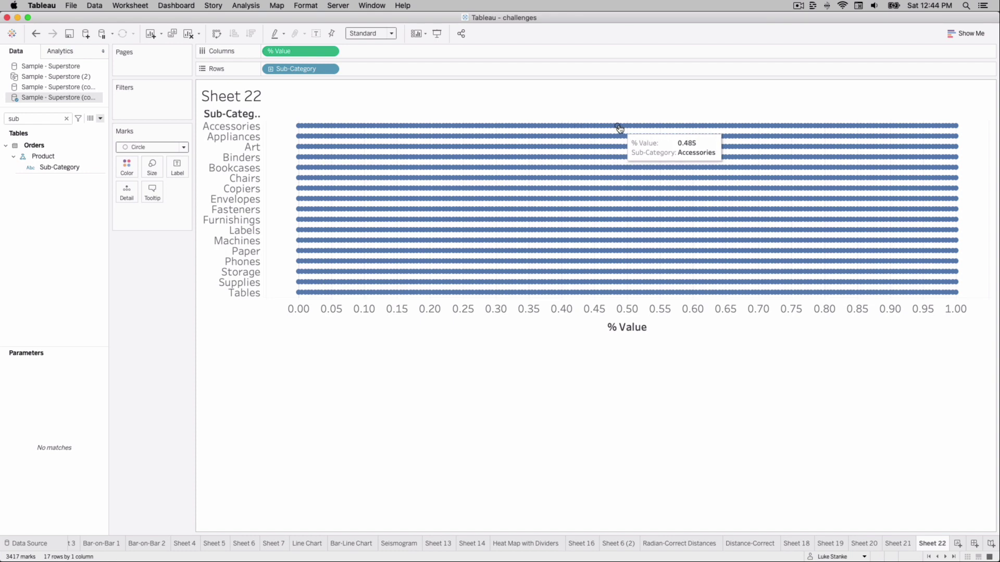
# Step: Write a calculation IF [% Value] <= [% Sales] THEN [% Value] END
pyautogui.click(101, 120)
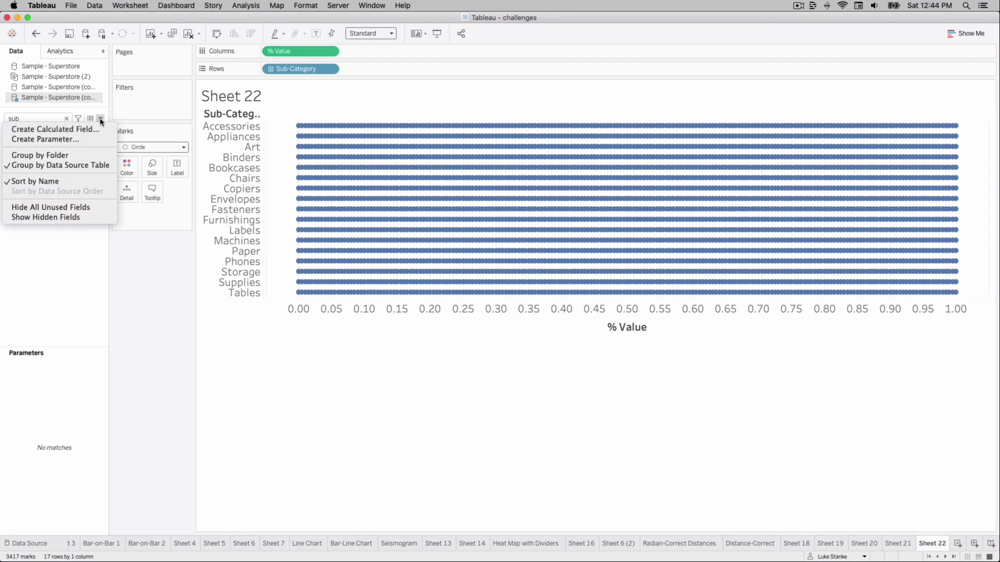
pyautogui.click(83, 127)
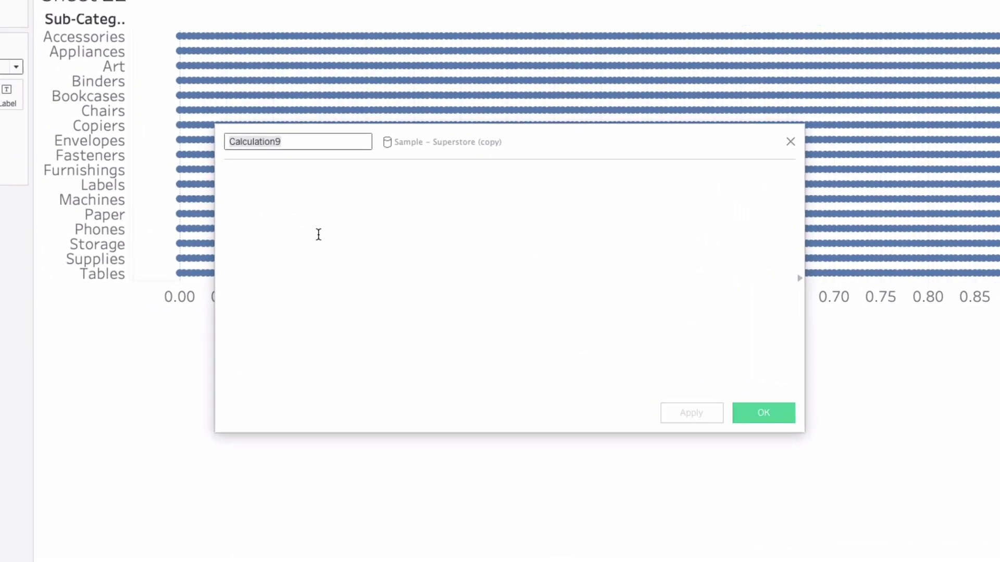
pyautogui.click(318, 234)
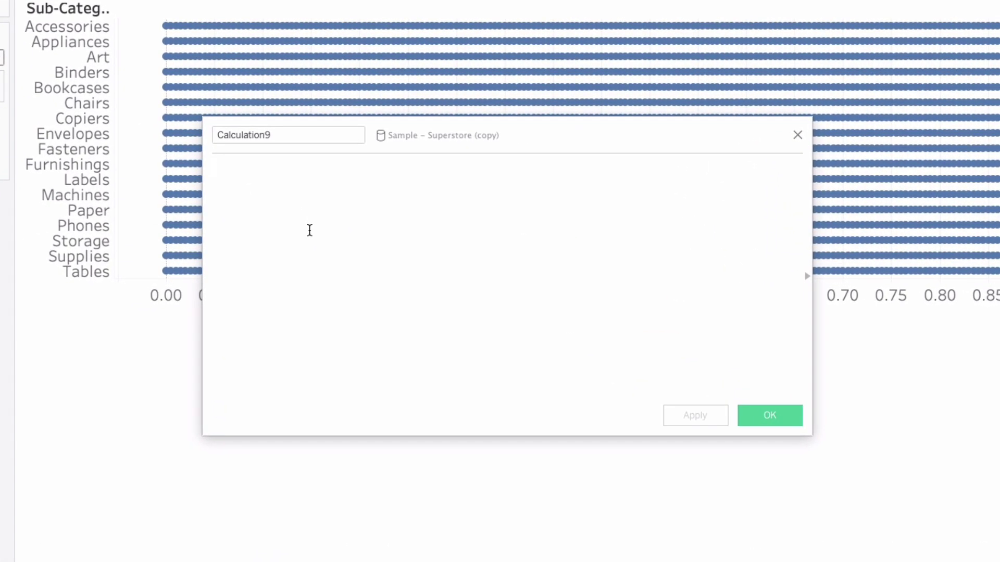
pyautogui.write('IF [% Value] ')
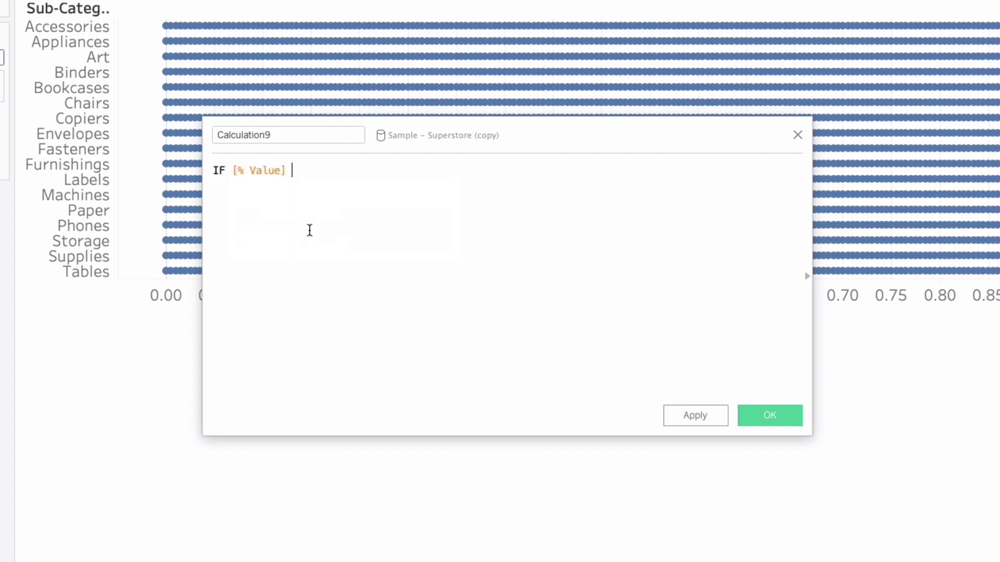
pyautogui.write('<= [% S')
pyautogui.press('Return')
pyautogui.press('Return')
pyautogui.write('THEN')
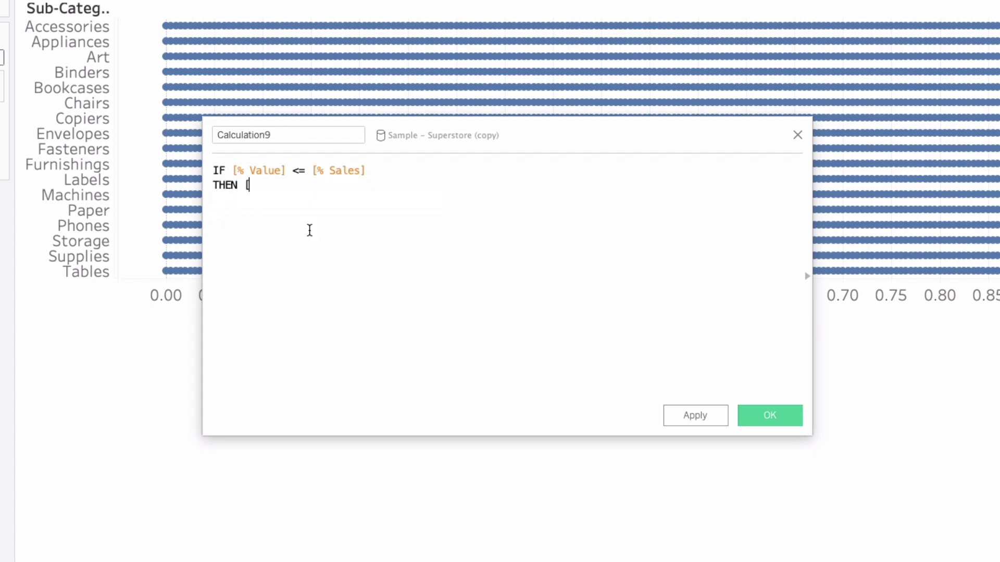
pyautogui.write(' [%')
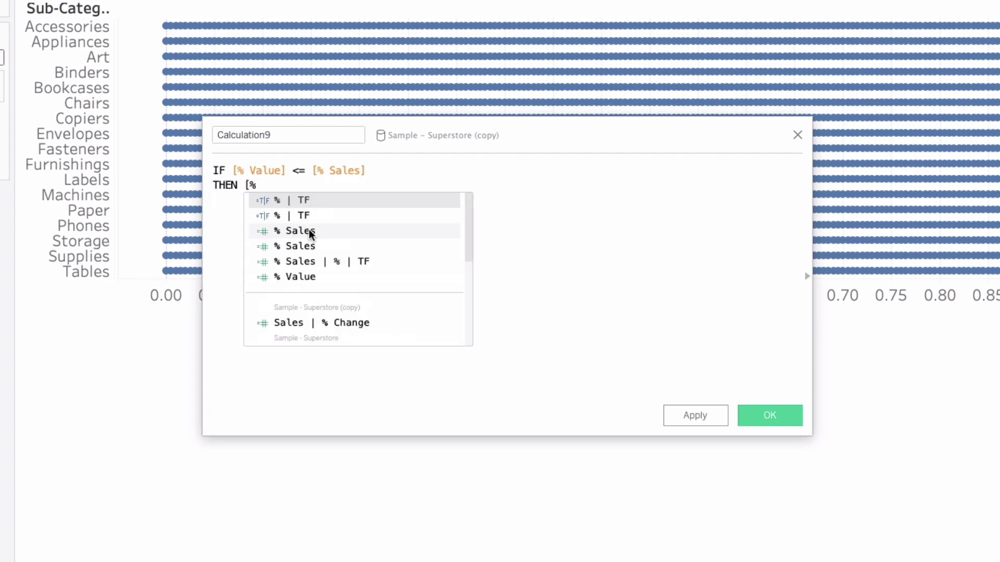
pyautogui.click(295, 271)
pyautogui.press('Return')
pyautogui.write('END')
pyautogui.click(318, 187)
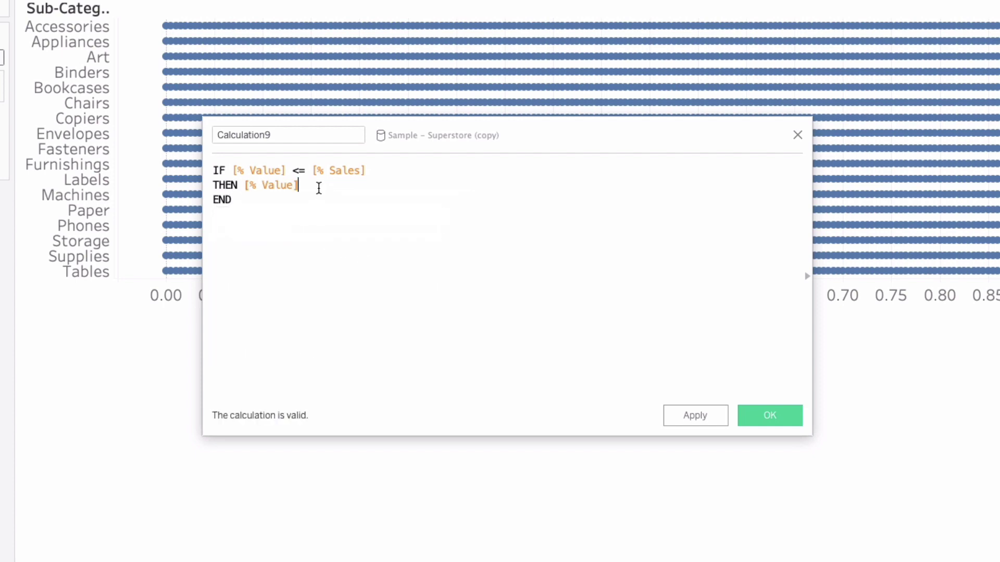
# Step: Name the calculation Active Bars, save it, and search the fields for 'act'
pyautogui.doubleClick(246, 136)
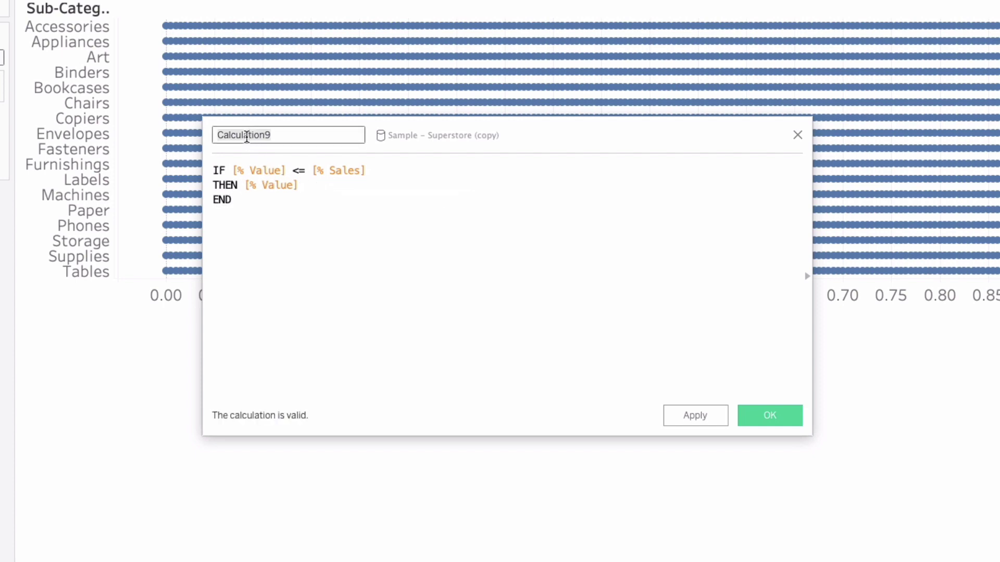
pyautogui.write('Active Bars')
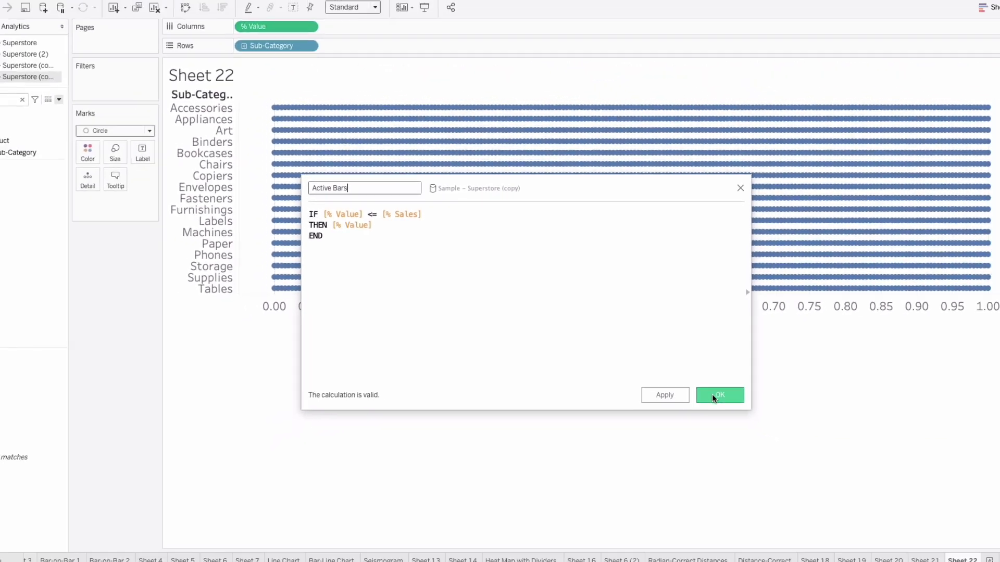
pyautogui.click(769, 415)
pyautogui.doubleClick(26, 118)
pyautogui.write('avy')
pyautogui.press('BackSpace')
pyautogui.press('BackSpace')
# Step: Add Active Bars to Columns beside % Value and make it a dimension
pyautogui.write('ct')
pyautogui.moveTo(40, 196); pyautogui.dragTo(390, 51)
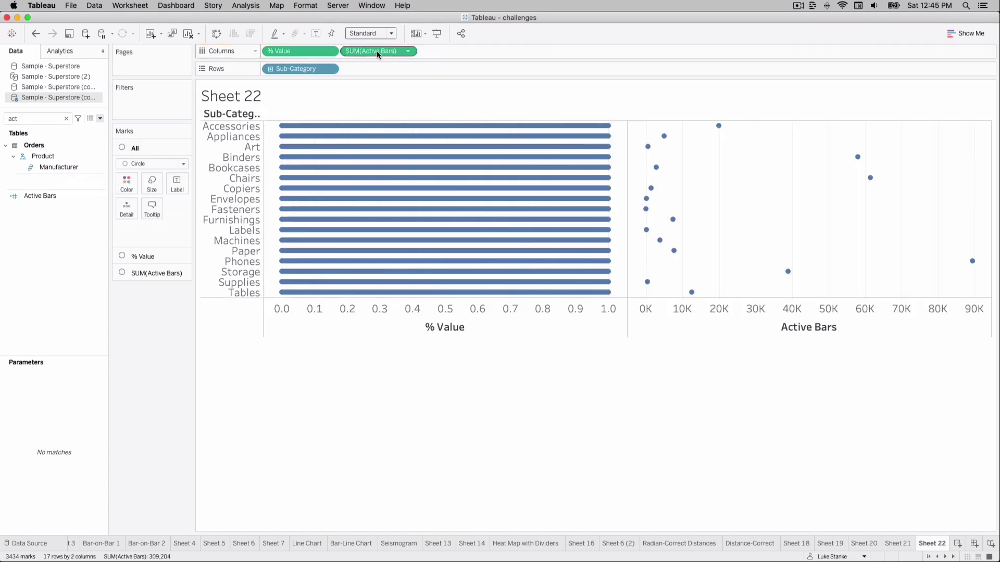
pyautogui.click(409, 51)
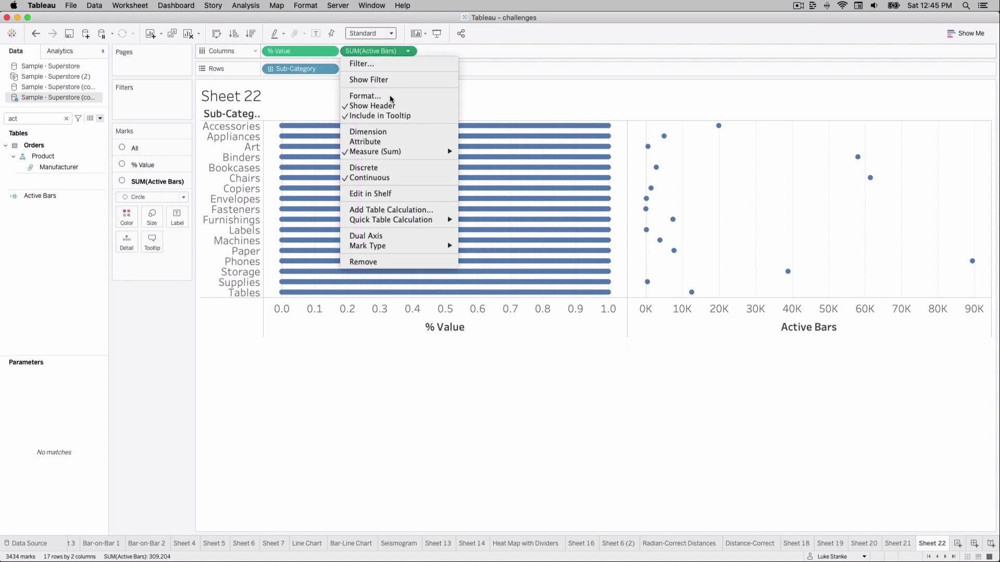
pyautogui.click(379, 131)
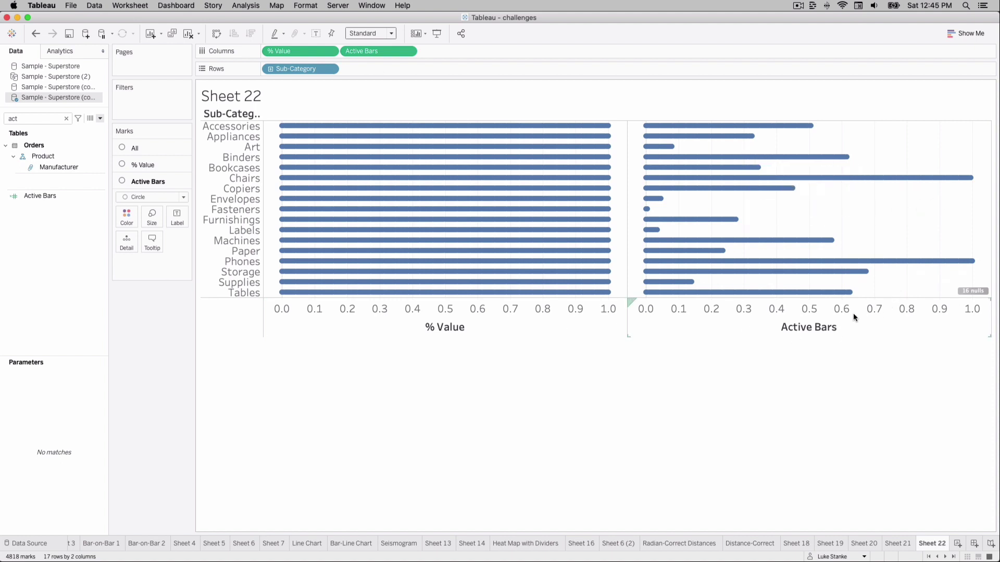
pyautogui.moveTo(655, 137)
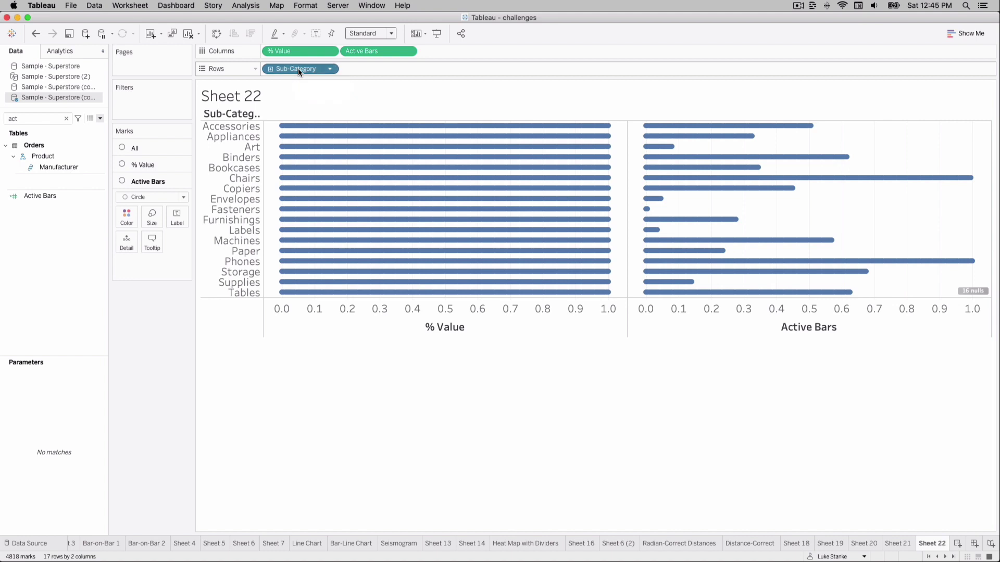
pyautogui.moveTo(298, 68)
pyautogui.mouseDown()
pyautogui.moveTo(174, 232)
pyautogui.moveTo(166, 258)
pyautogui.moveTo(300, 59)
pyautogui.moveTo(294, 70)
pyautogui.mouseUp()
# Step: Create and save a calculation named INDEX with the formula INDEX() + 4
pyautogui.click(101, 119)
pyautogui.click(42, 128)
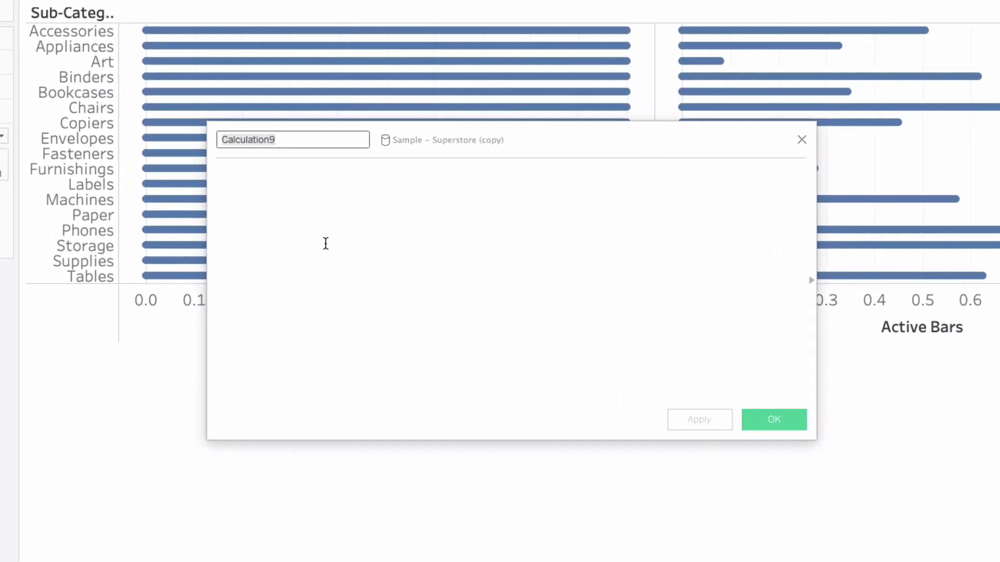
pyautogui.write('INDEX')
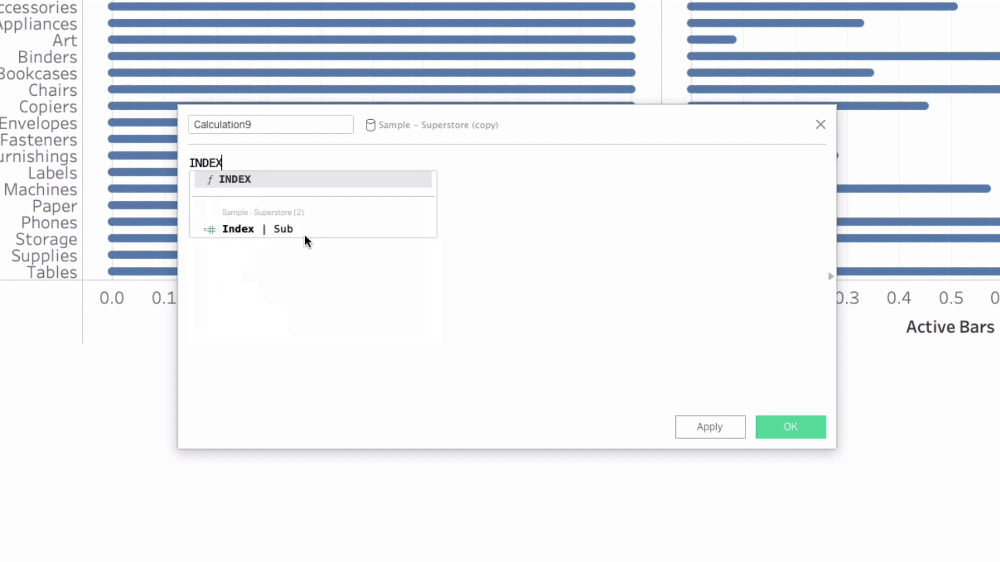
pyautogui.write('() + 4')
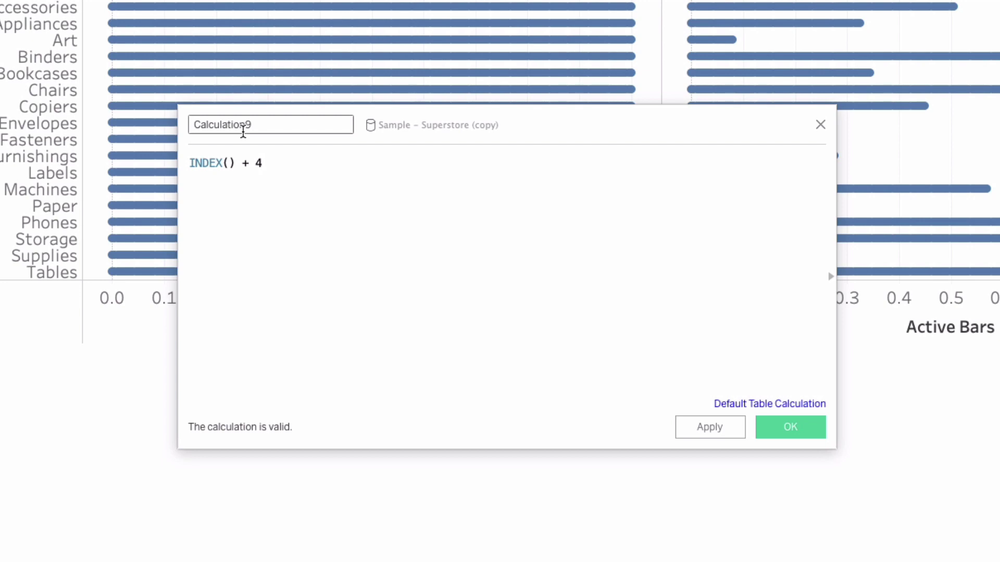
pyautogui.doubleClick(244, 131)
pyautogui.write('INDEX')
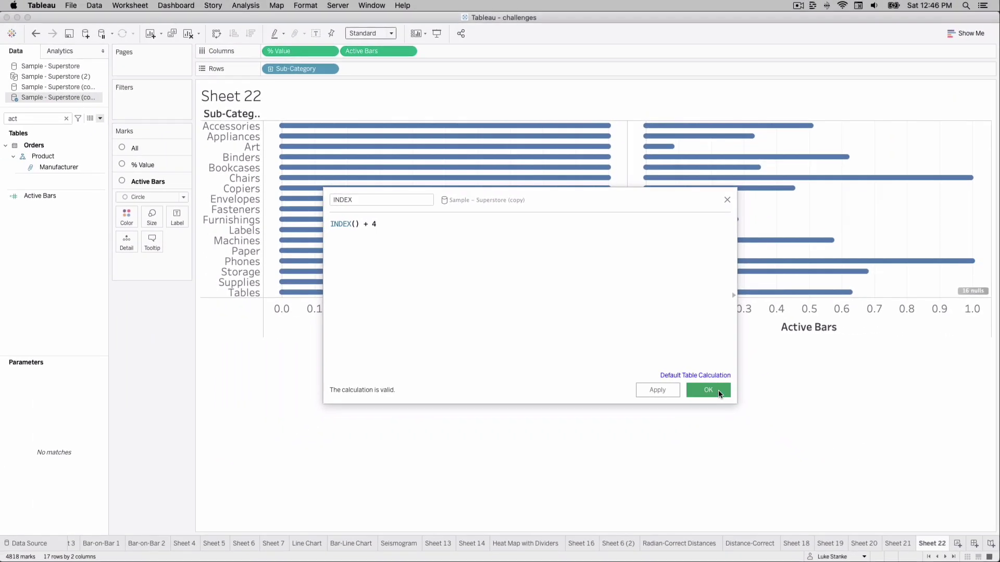
pyautogui.click(717, 390)
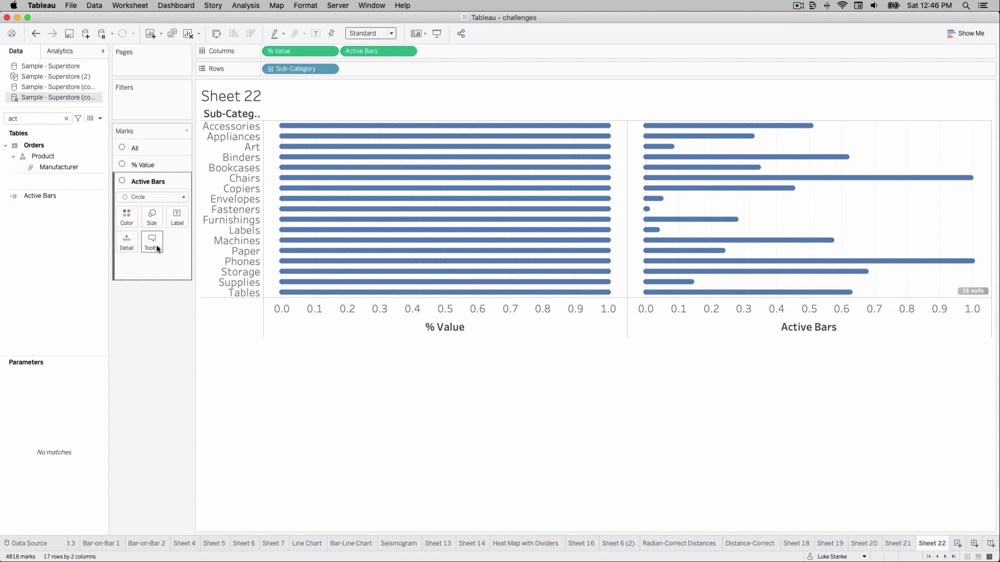
# Step: Move from the Radian-Correct Distances sheet to Sheet 22, with its % Value and Active Bars panes
pyautogui.click(671, 543)
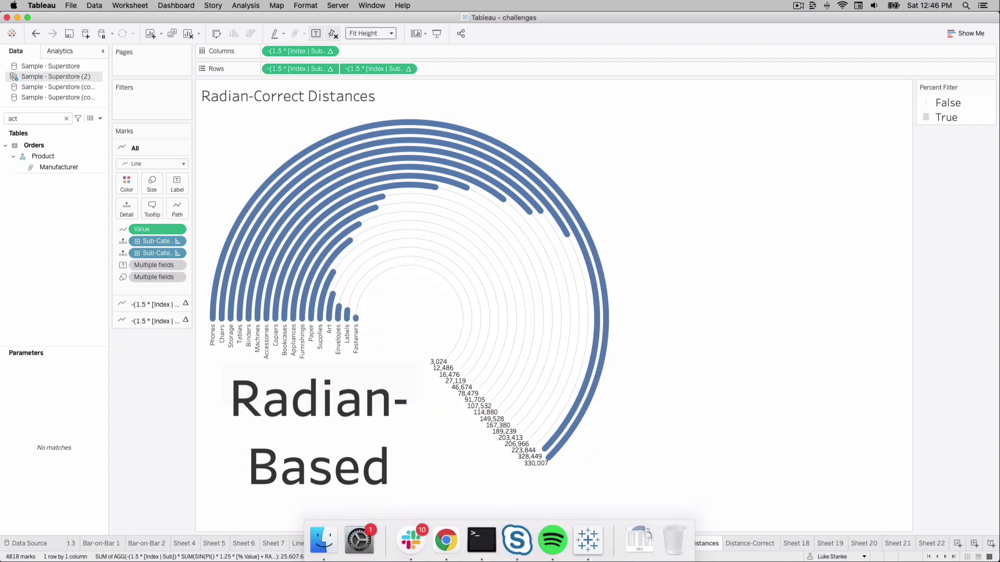
pyautogui.click(944, 545)
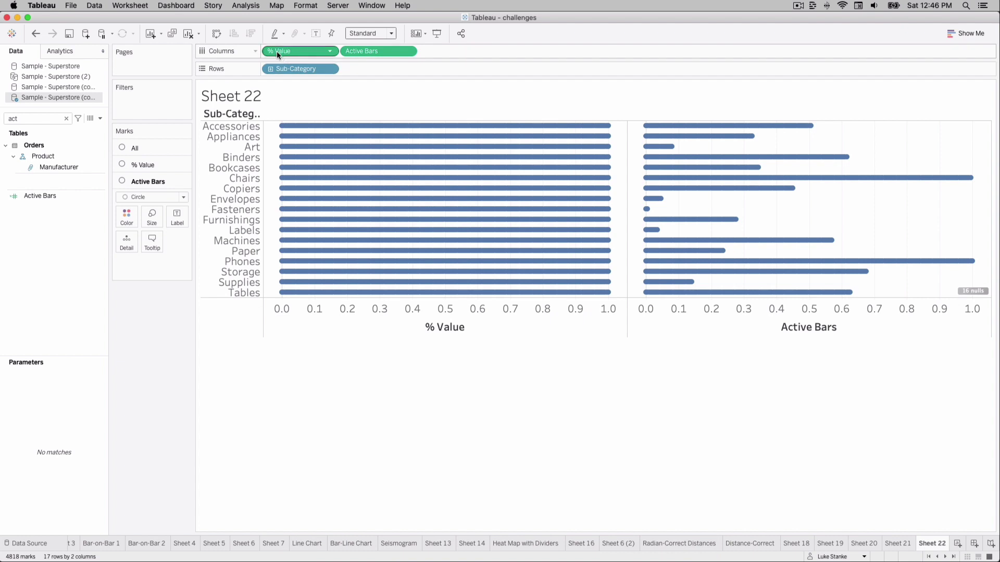
# Step: Start a new calculated field named Columns, beginning the formula with -(1.5 * [INDEX])
pyautogui.click(100, 119)
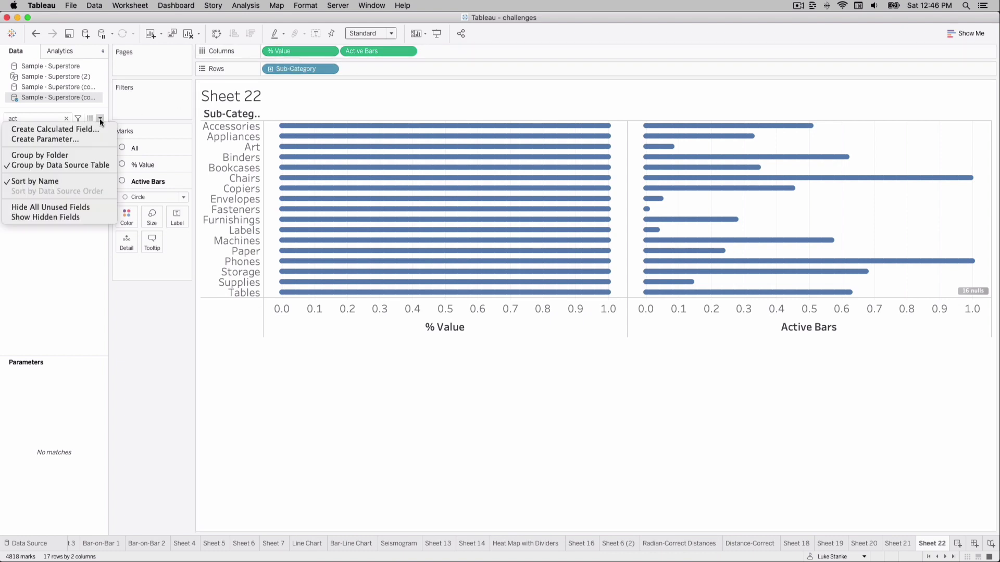
pyautogui.click(96, 125)
pyautogui.click(492, 281)
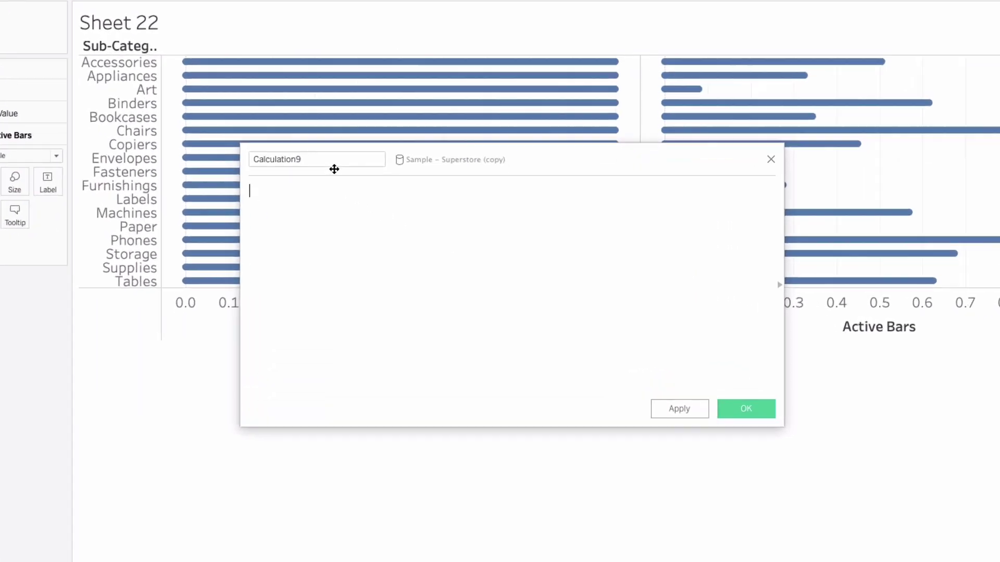
pyautogui.doubleClick(391, 202)
pyautogui.write('Columns')
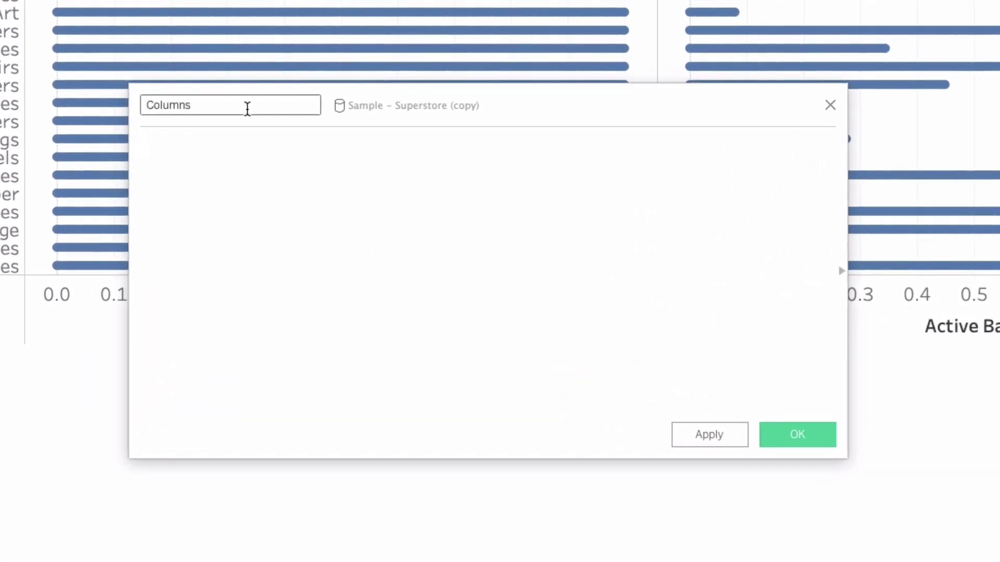
pyautogui.write('-')
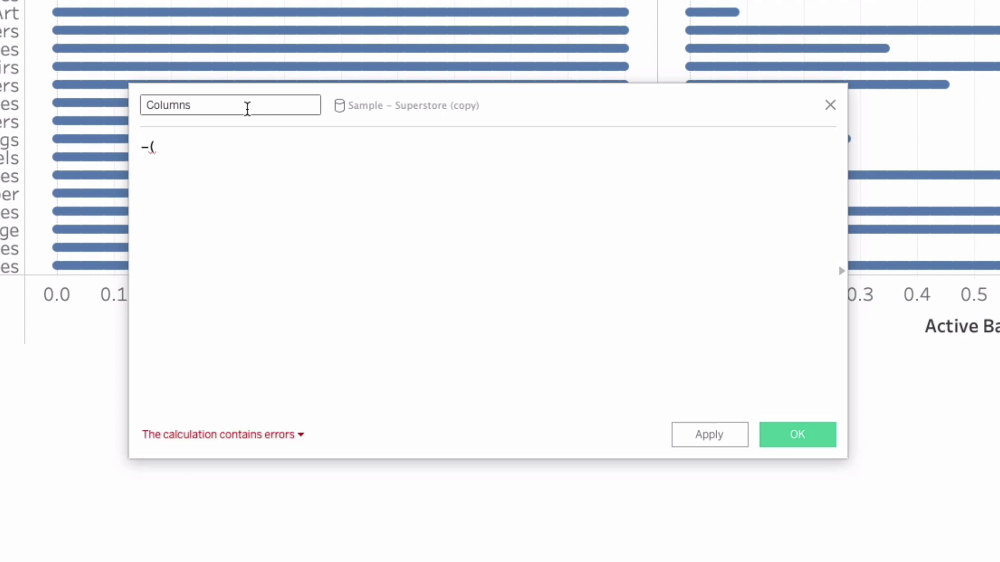
pyautogui.write('(1.5 * ')
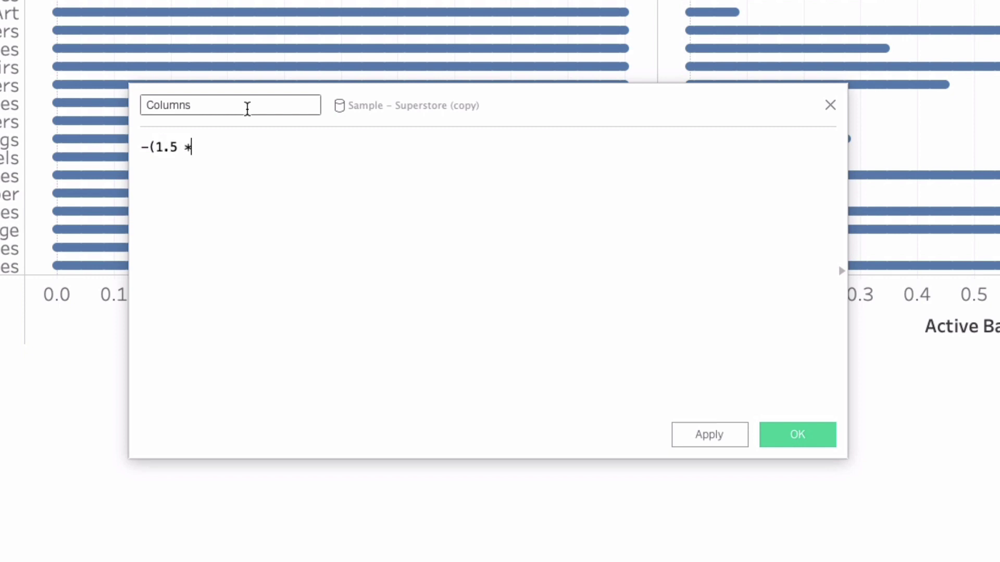
pyautogui.write('IND')
pyautogui.press('Return')
# Step: Continue the formula with * SUM(SIN(PI() * 1.25 * [% Value])), correcting 1.24 to 1.25
pyautogui.write(')')
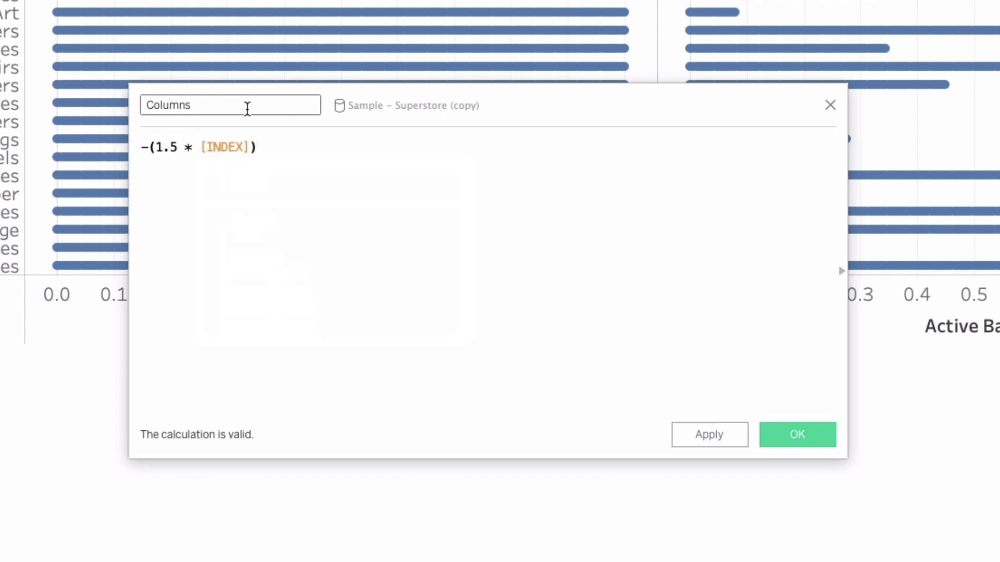
pyautogui.write(' *')
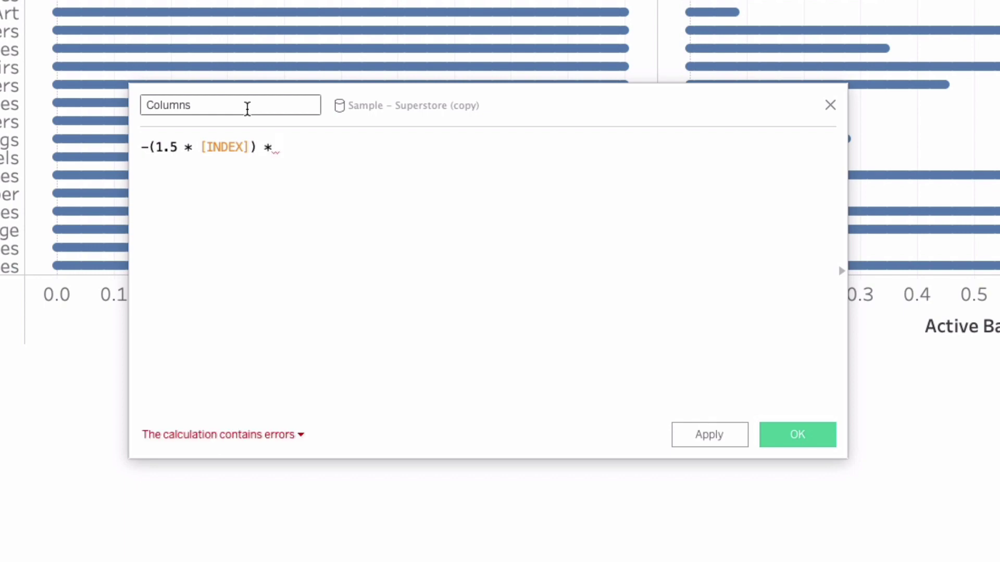
pyautogui.write(' SUM(')
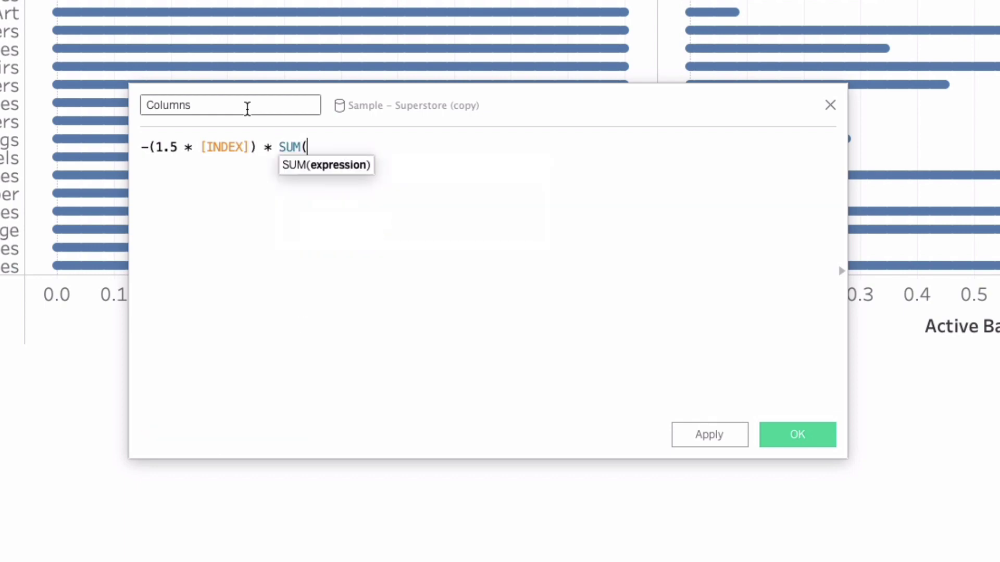
pyautogui.write('SIN(')
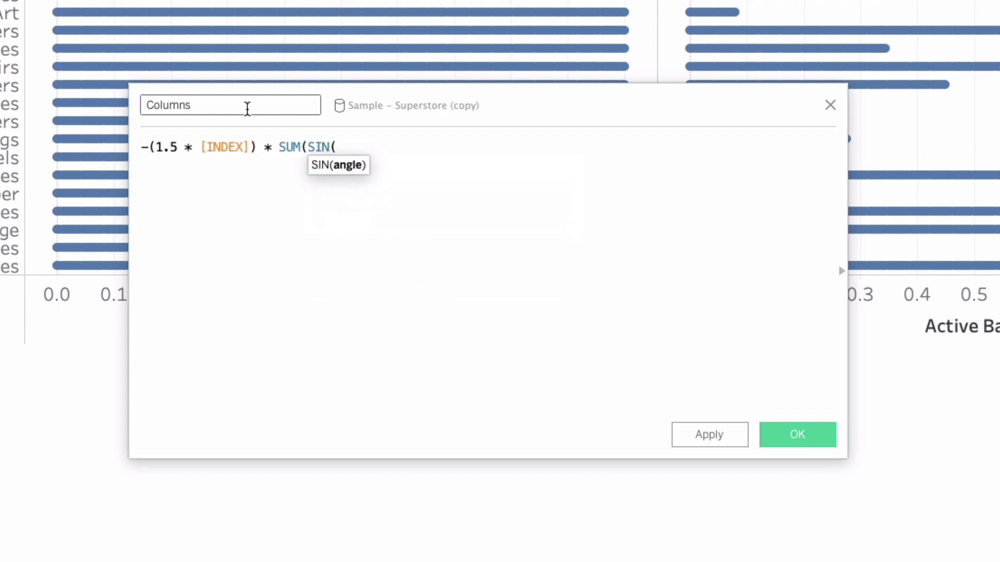
pyautogui.write('PI() * 1.25 * [')
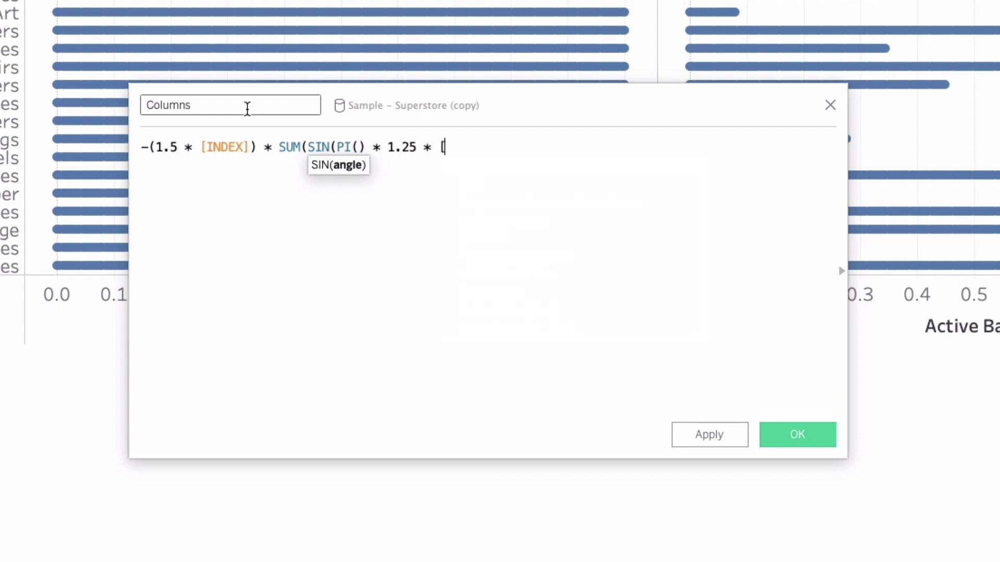
pyautogui.write('%')
pyautogui.press('Down')
pyautogui.press('Down')
pyautogui.press('Down')
pyautogui.press('Down')
pyautogui.press('Down')
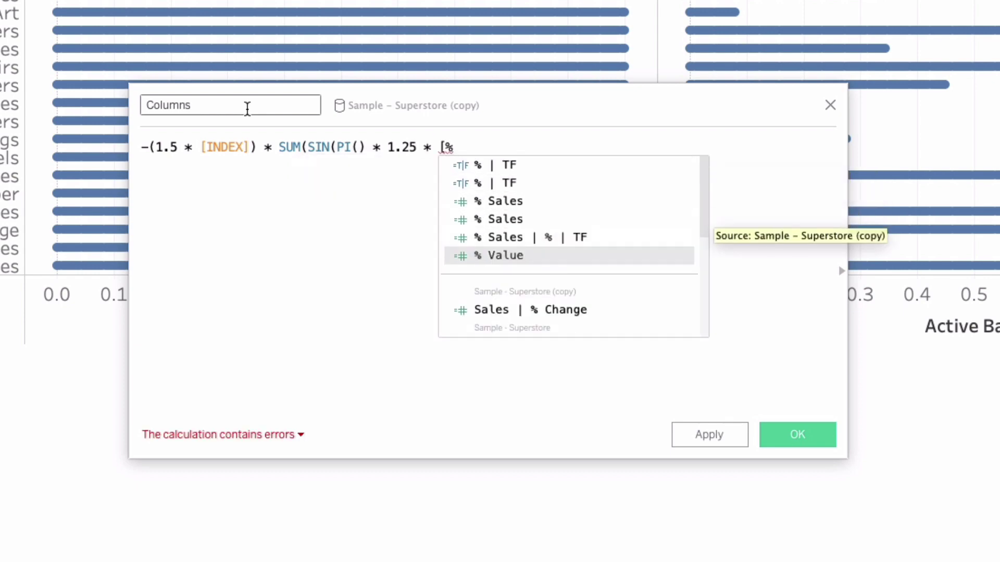
pyautogui.press('Return')
pyautogui.write('+')
pyautogui.press('BackSpace')
pyautogui.press('BackSpace')
pyautogui.write(')')
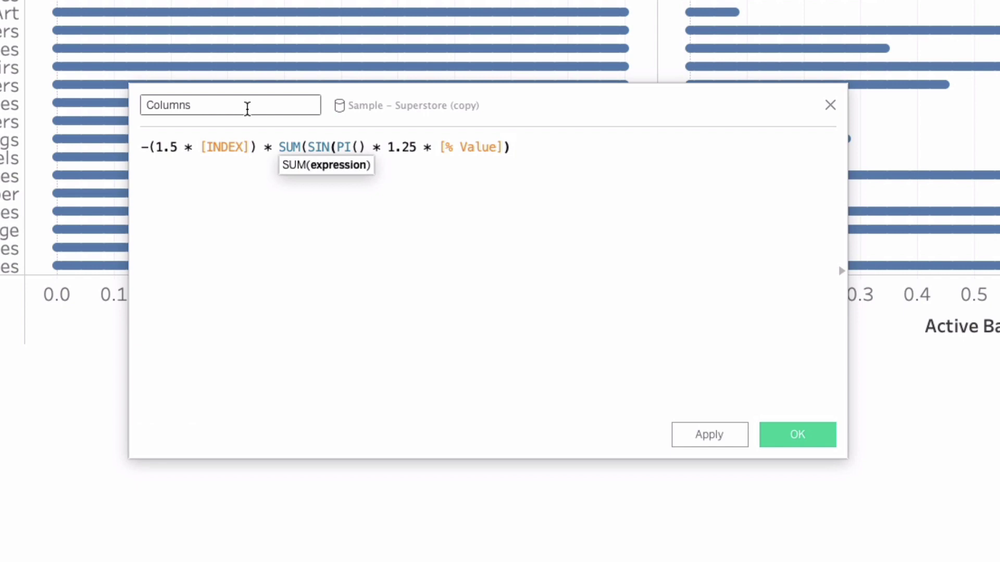
pyautogui.write(')')
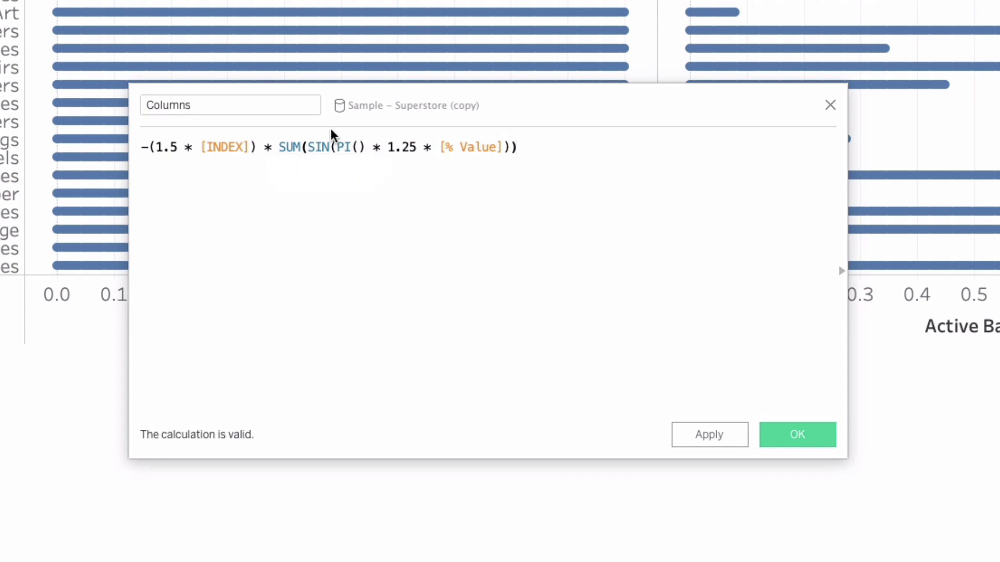
# Step: Replace SIN with COS in the formula and save the Columns calculation
pyautogui.doubleClick(318, 147)
pyautogui.write('CON')
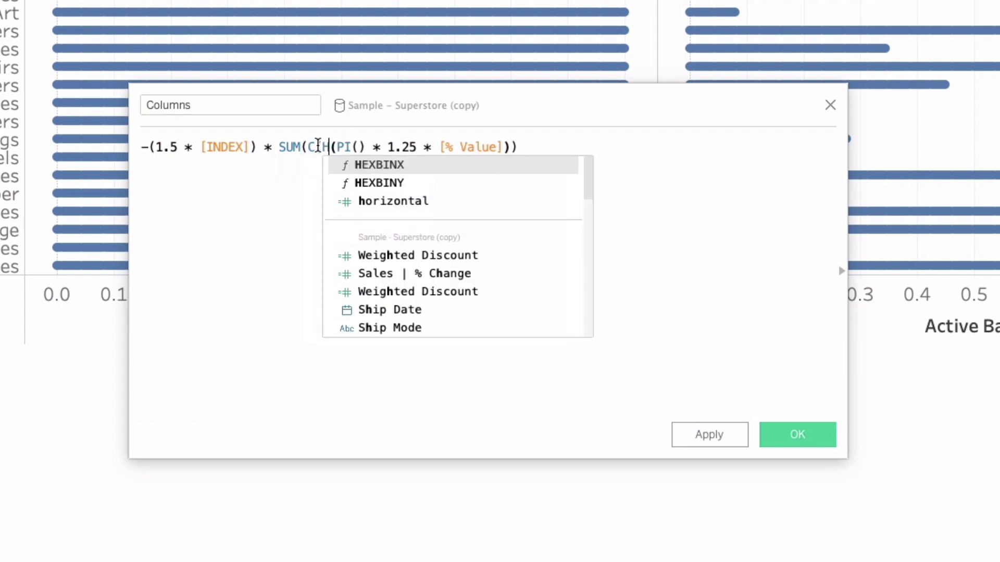
pyautogui.press('BackSpace')
pyautogui.write('S')
pyautogui.click(268, 227)
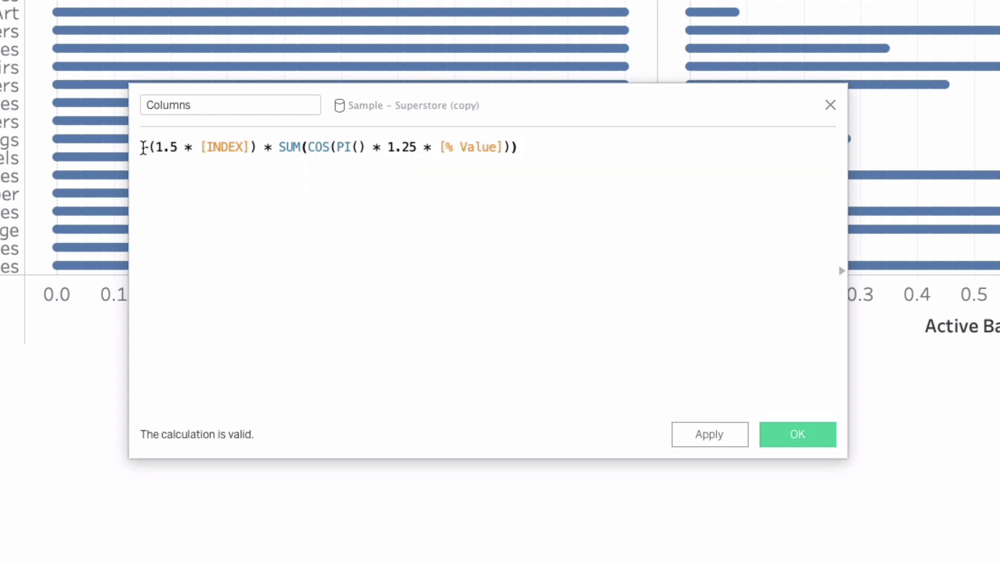
pyautogui.moveTo(141, 148); pyautogui.dragTo(531, 152)
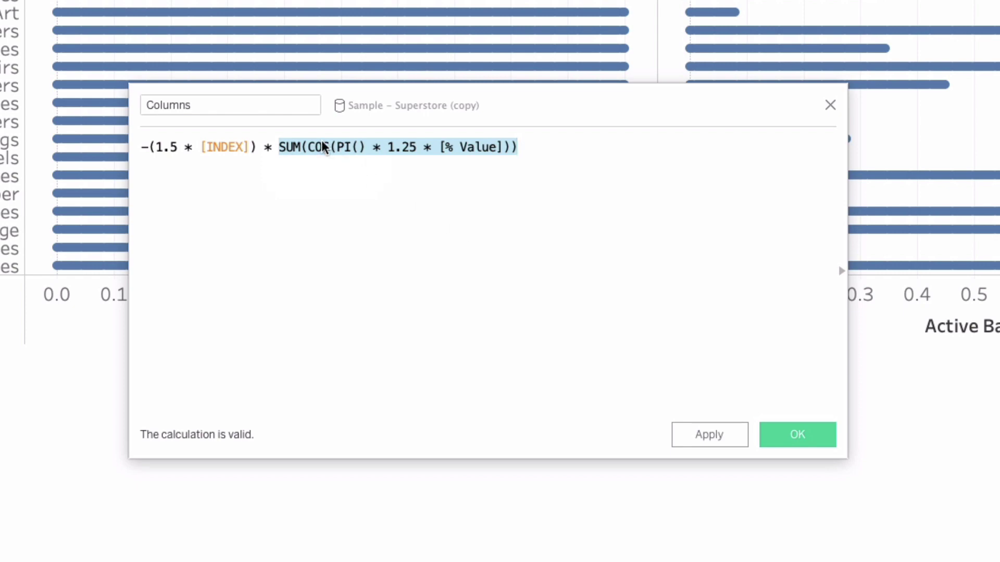
pyautogui.click(805, 434)
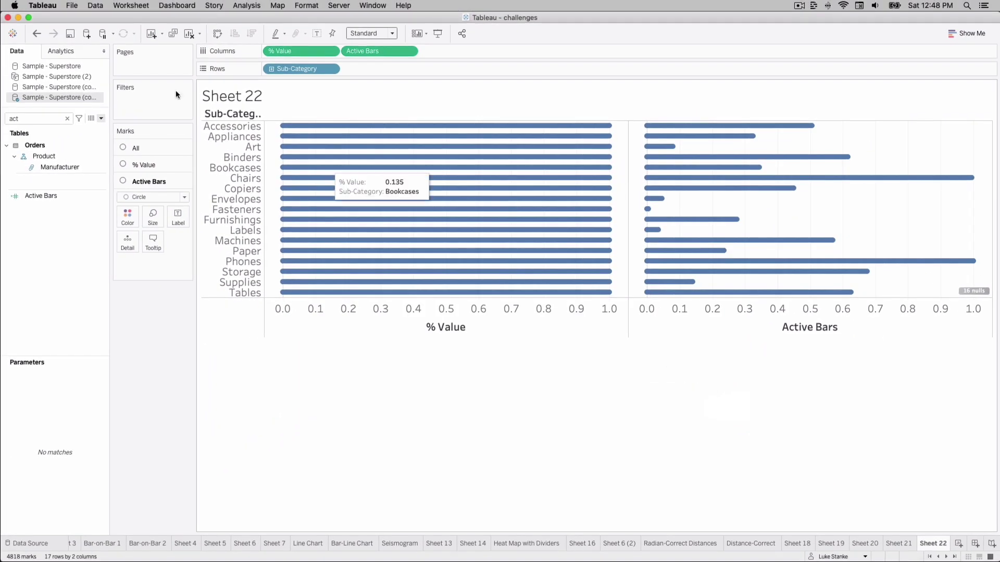
# Step: Filter the data fields by 'co' and drag Columns onto the Columns shelf
pyautogui.click(67, 119)
pyautogui.write('co')
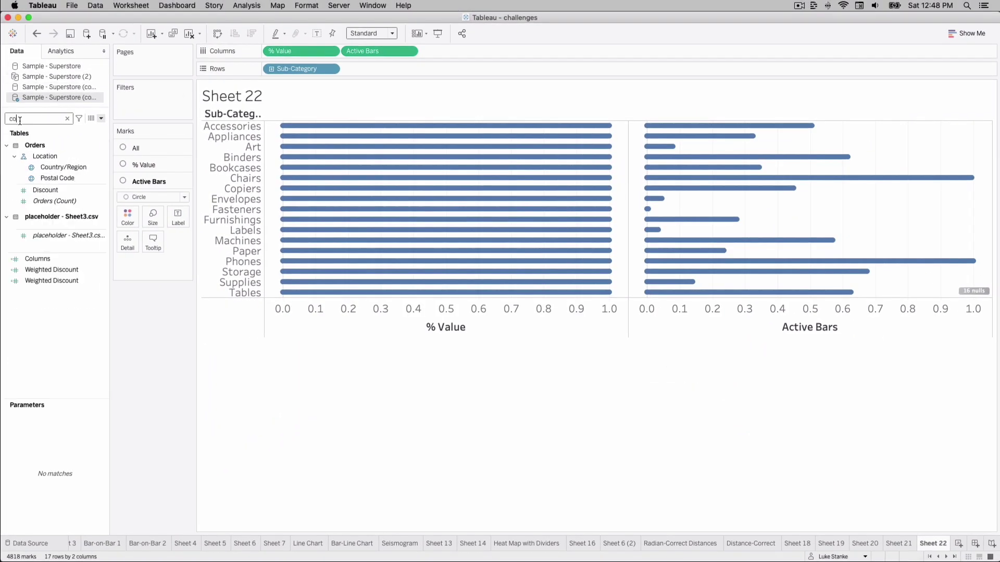
pyautogui.click(54, 178)
pyautogui.moveTo(33, 259); pyautogui.dragTo(516, 52)
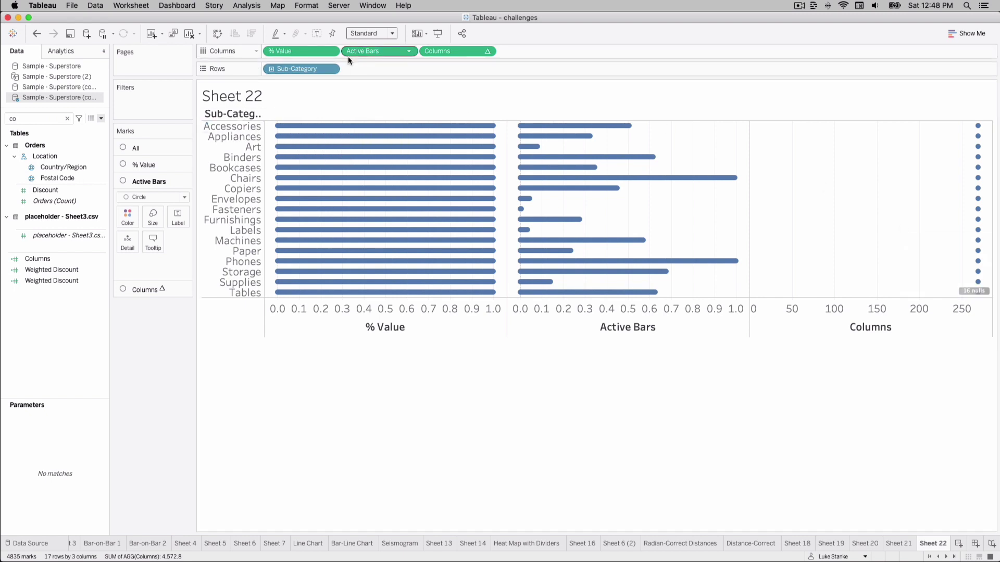
# Step: Move Sub-Category from Rows to Detail on All marks and review Columns' table calculation dimensions
pyautogui.click(154, 145)
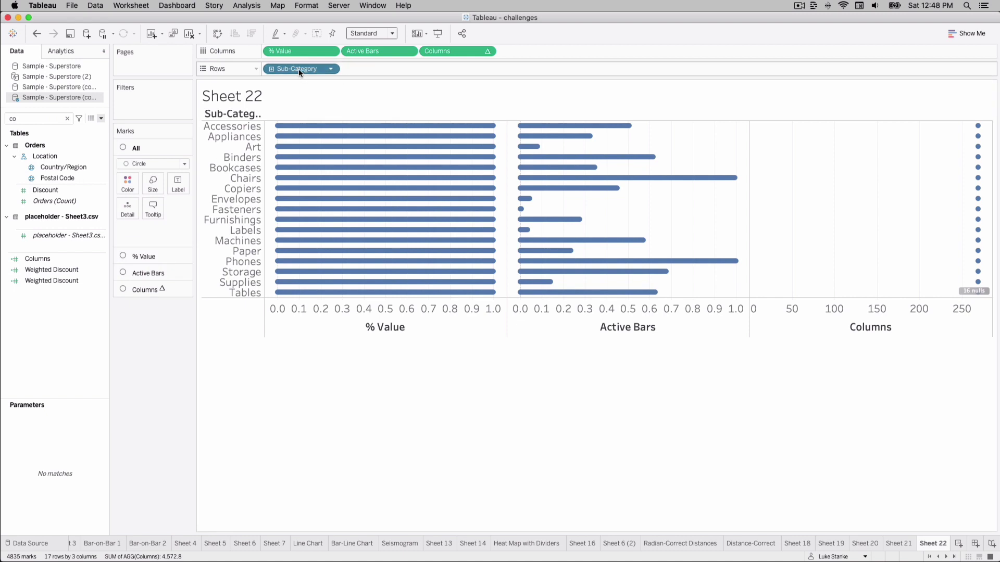
pyautogui.moveTo(298, 70); pyautogui.dragTo(123, 214)
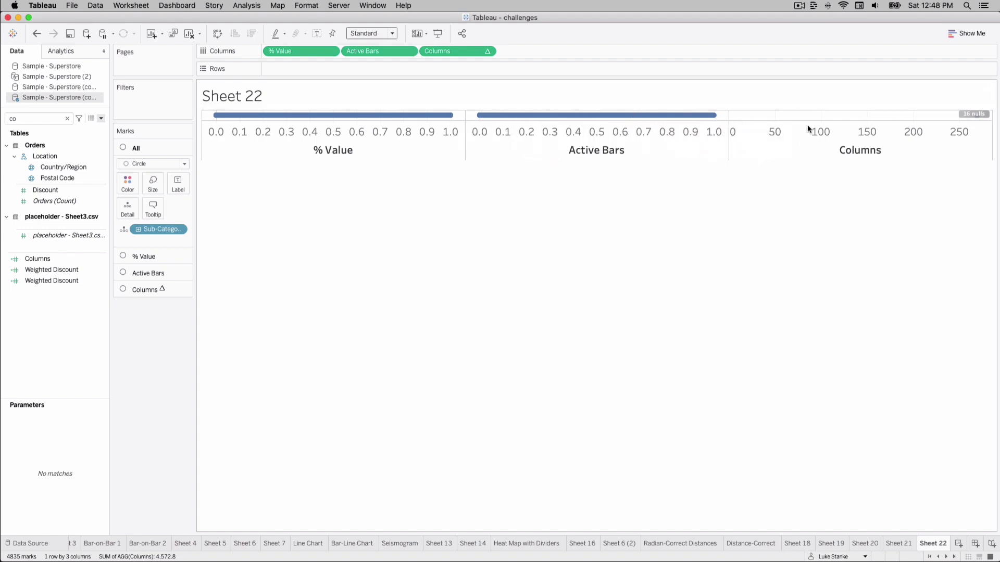
pyautogui.click(487, 52)
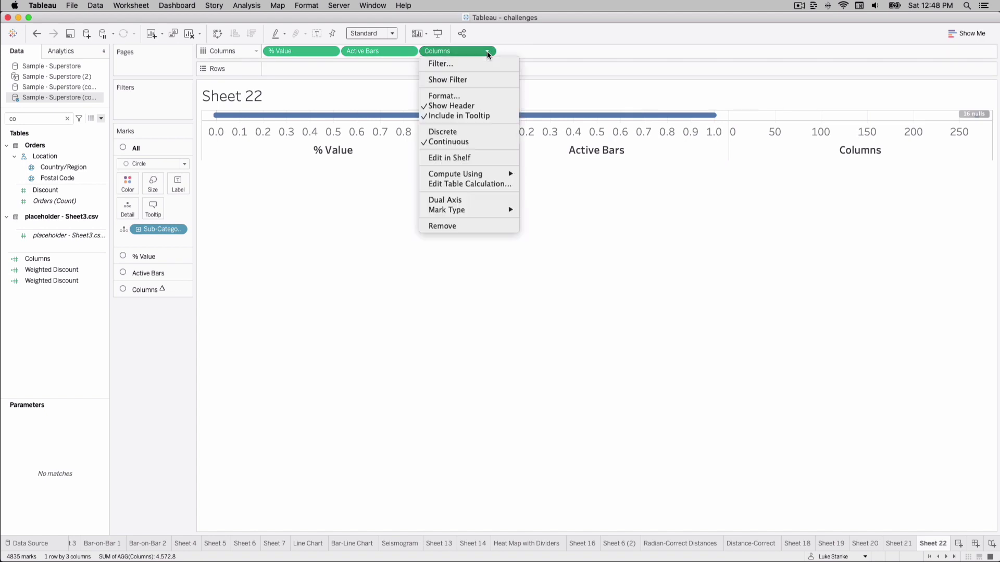
pyautogui.click(483, 186)
pyautogui.click(483, 189)
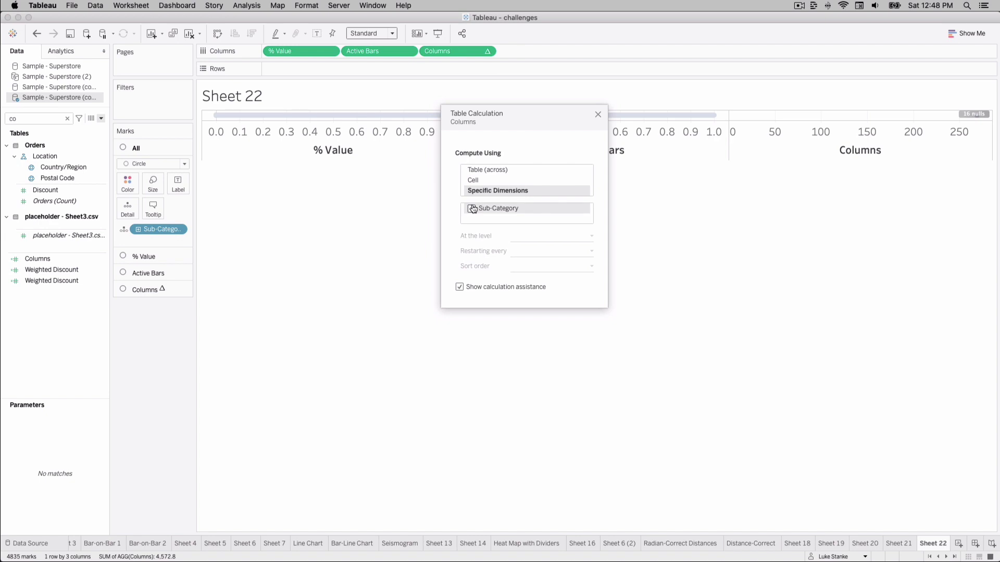
pyautogui.click(472, 209)
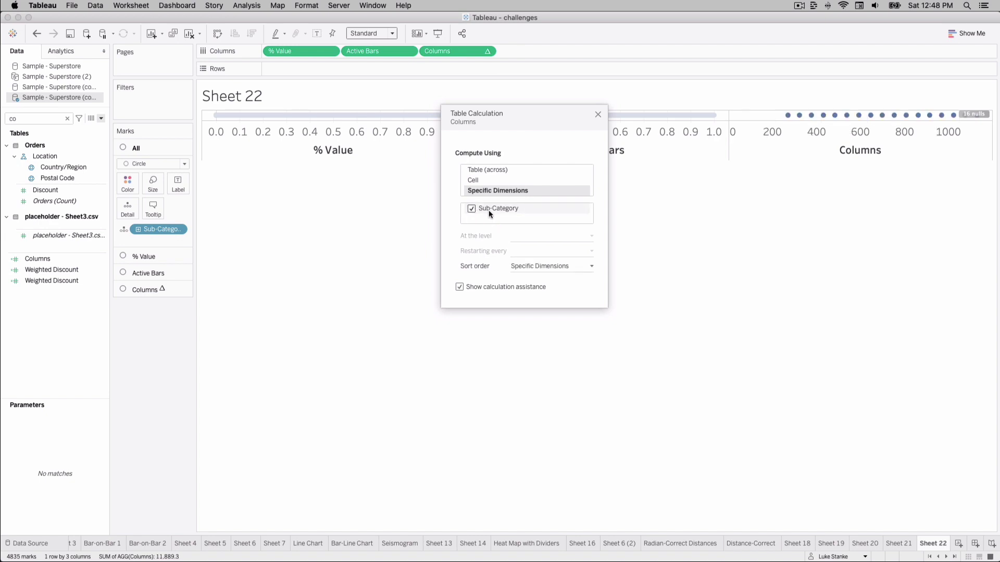
pyautogui.click(471, 210)
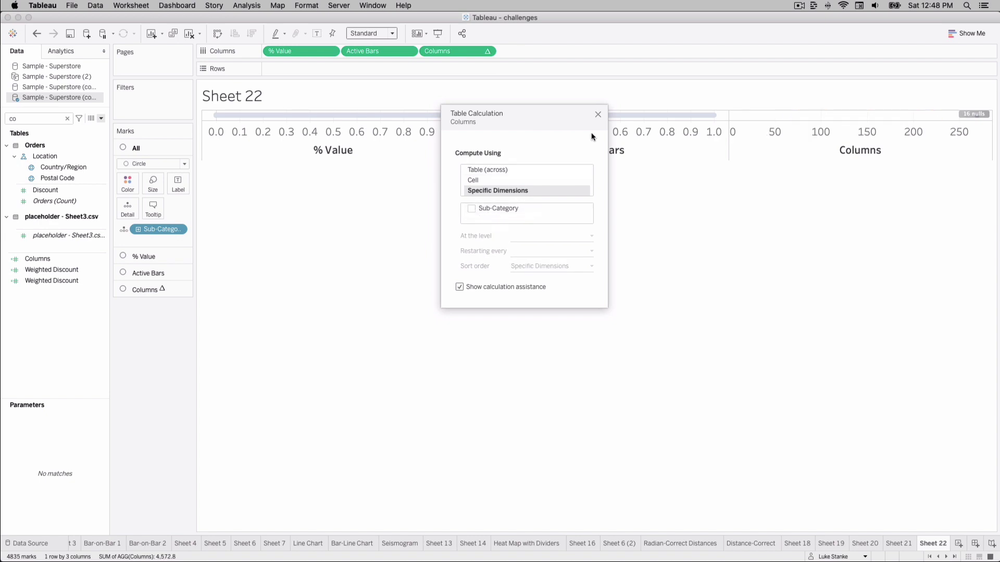
pyautogui.click(598, 114)
# Step: Search the data fields for 'val' and select the Value field
pyautogui.doubleClick(30, 119)
pyautogui.write('val')
pyautogui.click(40, 174)
# Step: Put Value on Detail for All marks and convert SUM(Value) to a dimension
pyautogui.moveTo(40, 172); pyautogui.dragTo(145, 240)
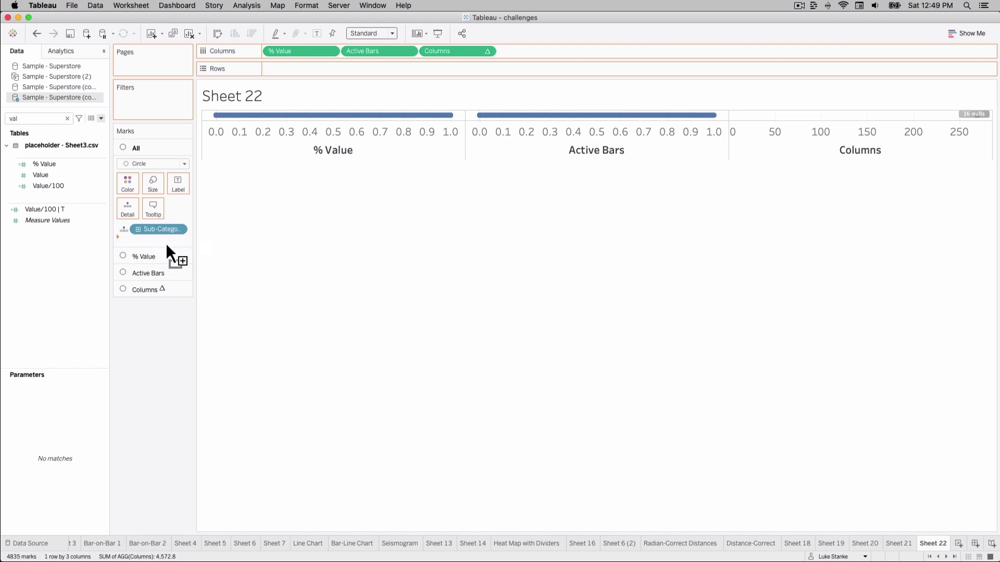
pyautogui.moveTo(174, 240); pyautogui.dragTo(174, 240)
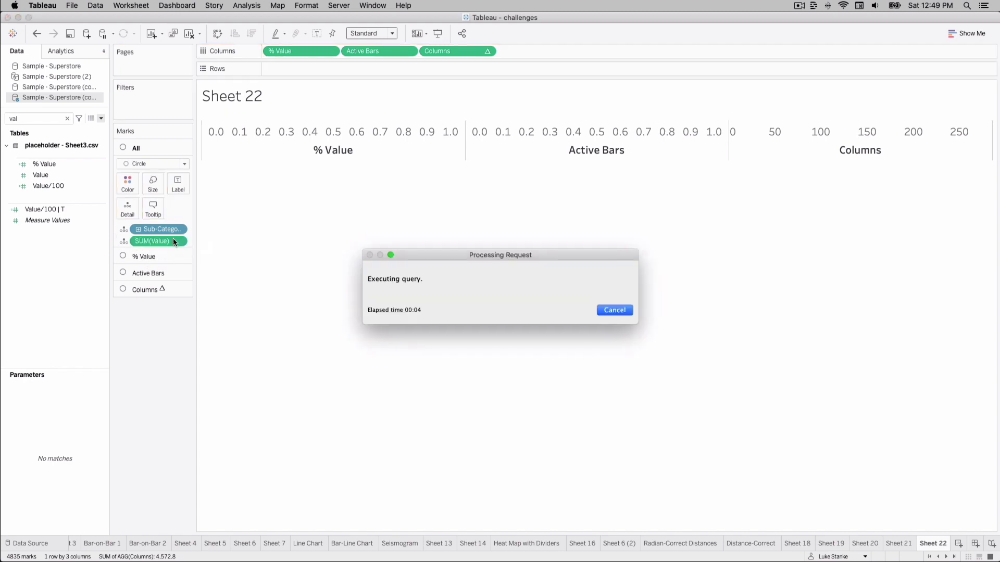
pyautogui.click(177, 242)
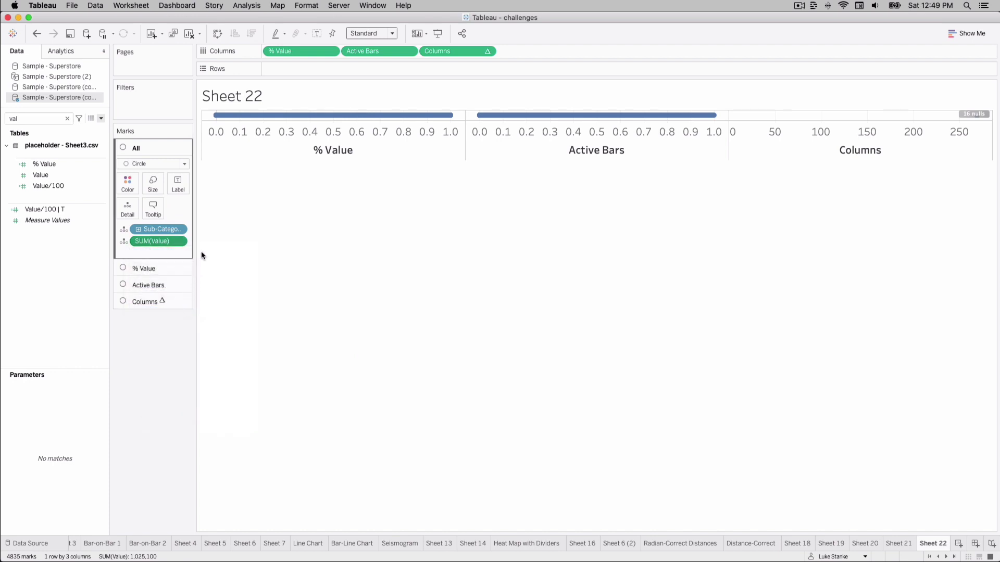
pyautogui.click(177, 241)
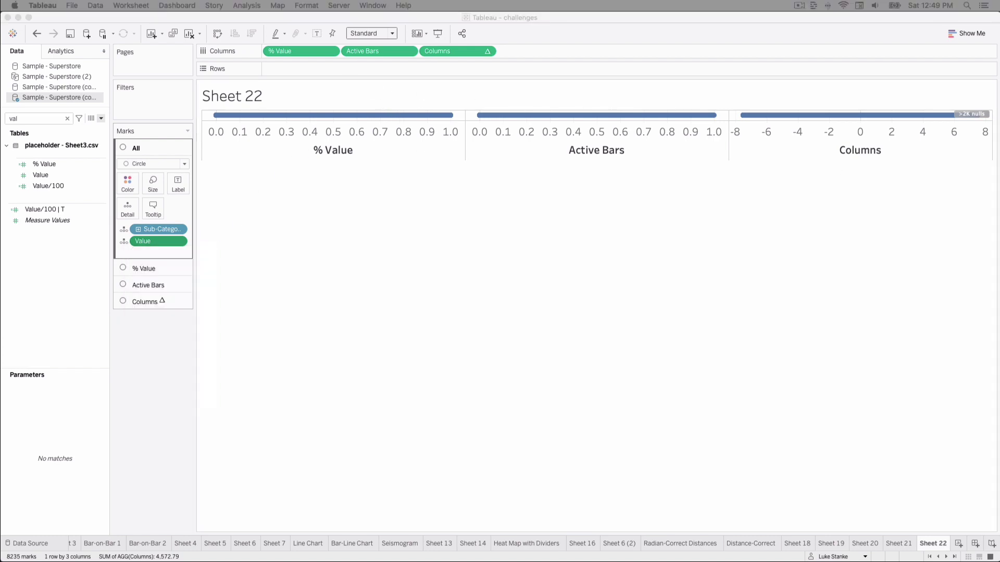
# Step: Save a new calculation named Rows: -(1.5 * [INDEX]) * SUM(SIN(PI() * 1.25 * [% Value]))
pyautogui.click(101, 118)
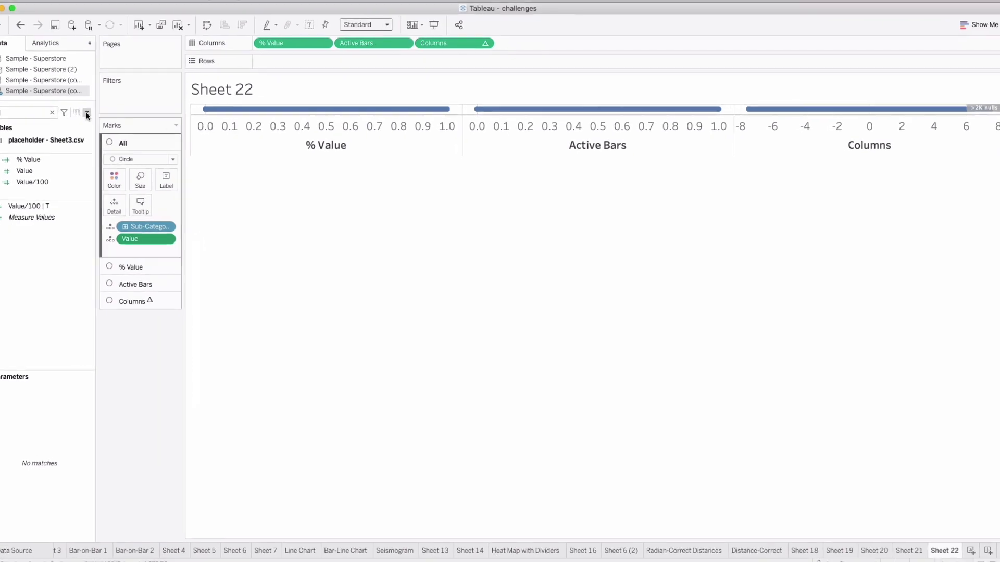
pyautogui.click(60, 127)
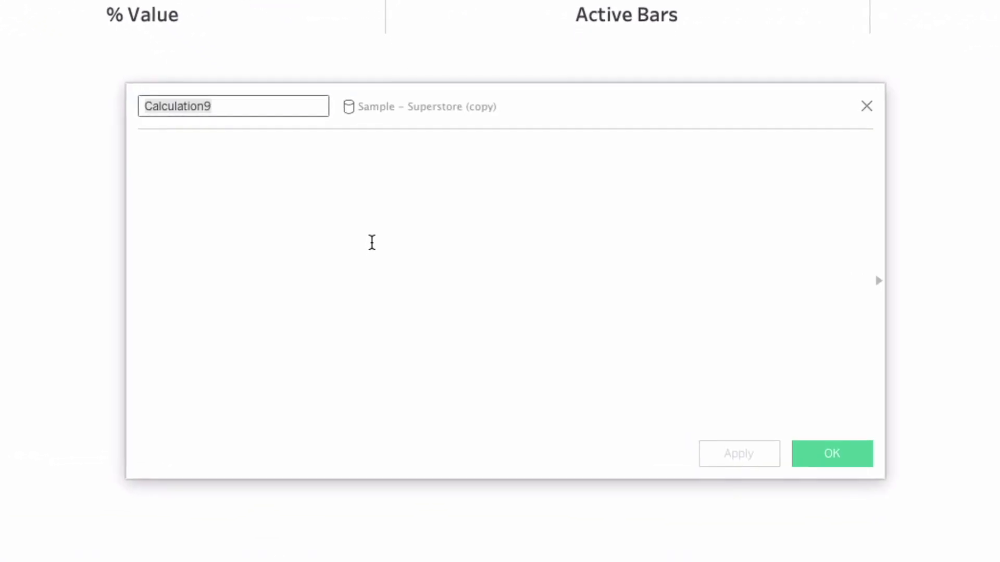
pyautogui.write('Ri')
pyautogui.write('ows')
pyautogui.press('Tab')
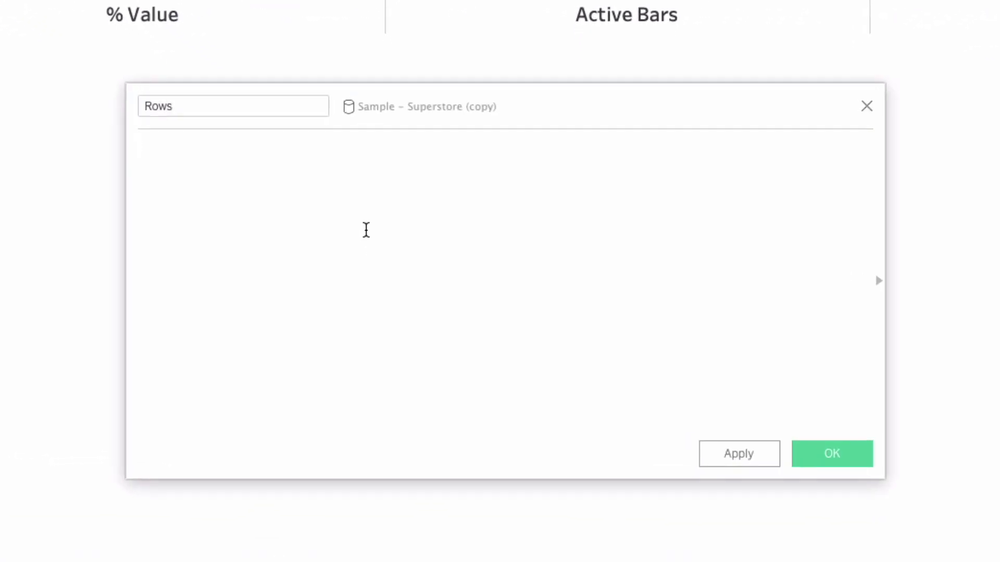
pyautogui.write('-1')
pyautogui.write('1')
pyautogui.write('.5 * Ind')
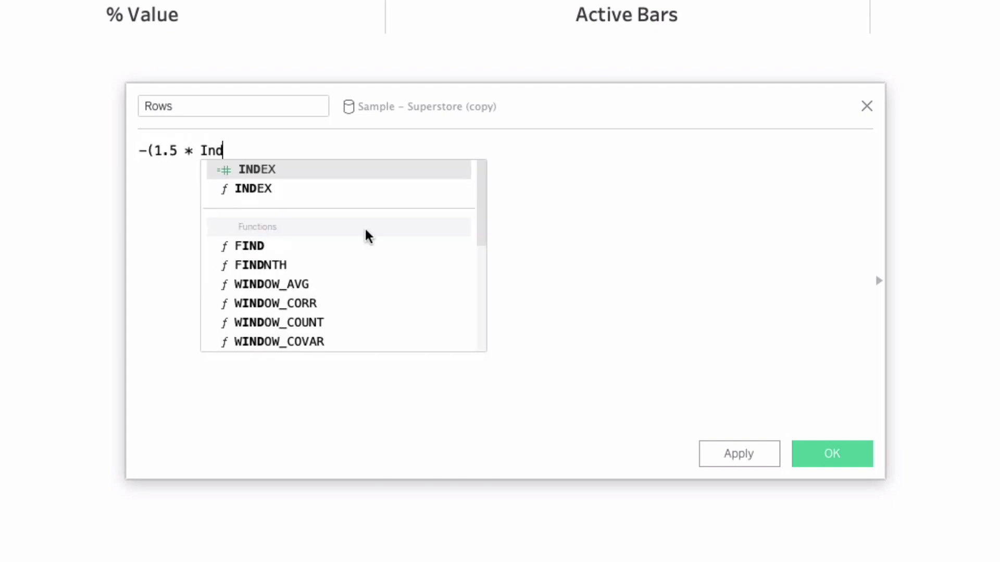
pyautogui.press('Return')
pyautogui.write(')')
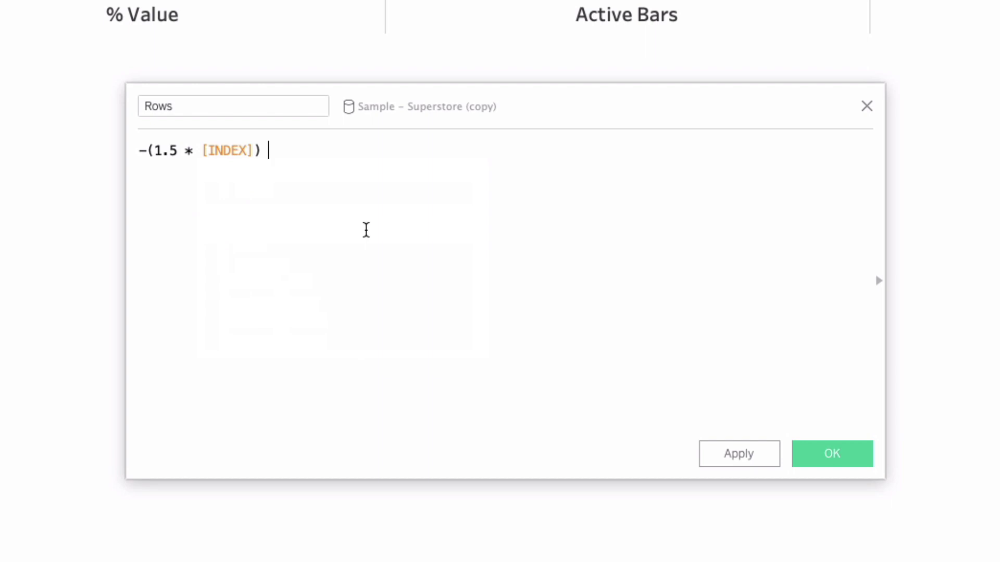
pyautogui.write(' * SUM(')
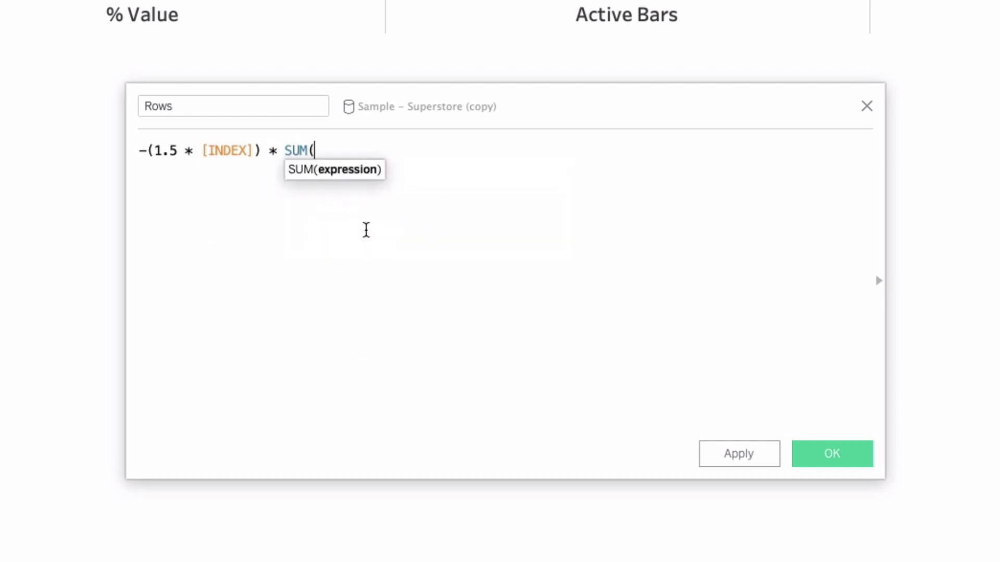
pyautogui.write('SIN(')
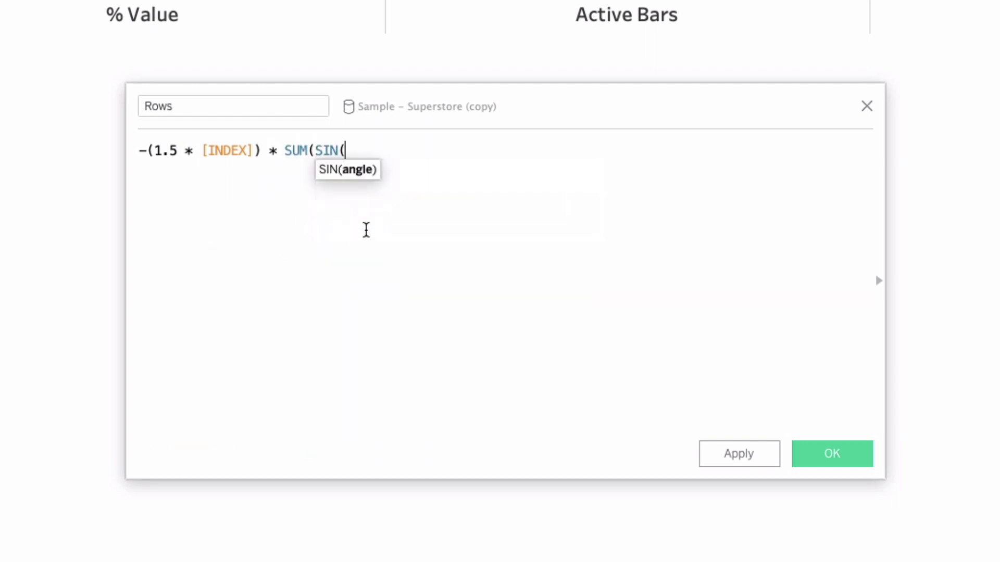
pyautogui.write('PI() * 1.25')
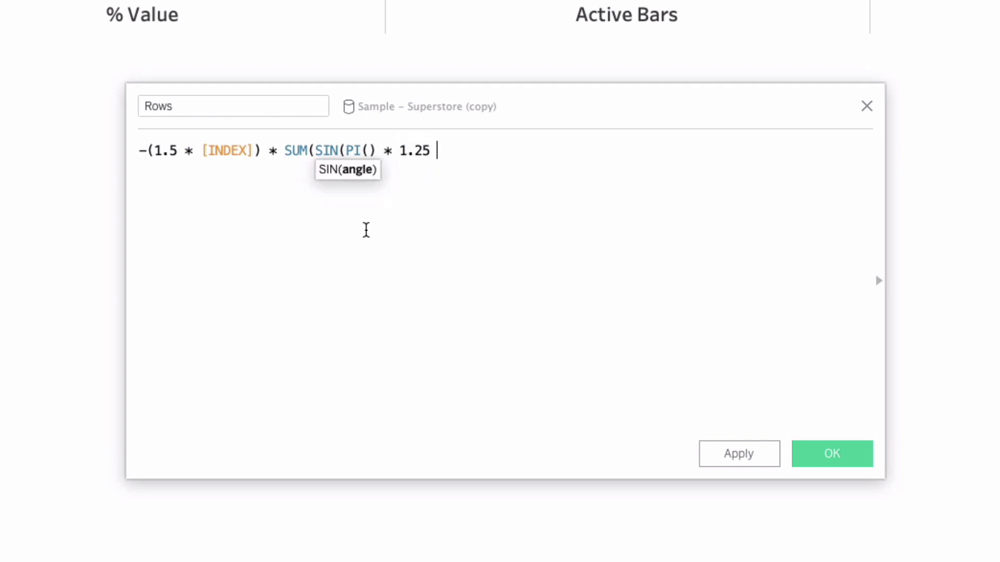
pyautogui.write(' * [%')
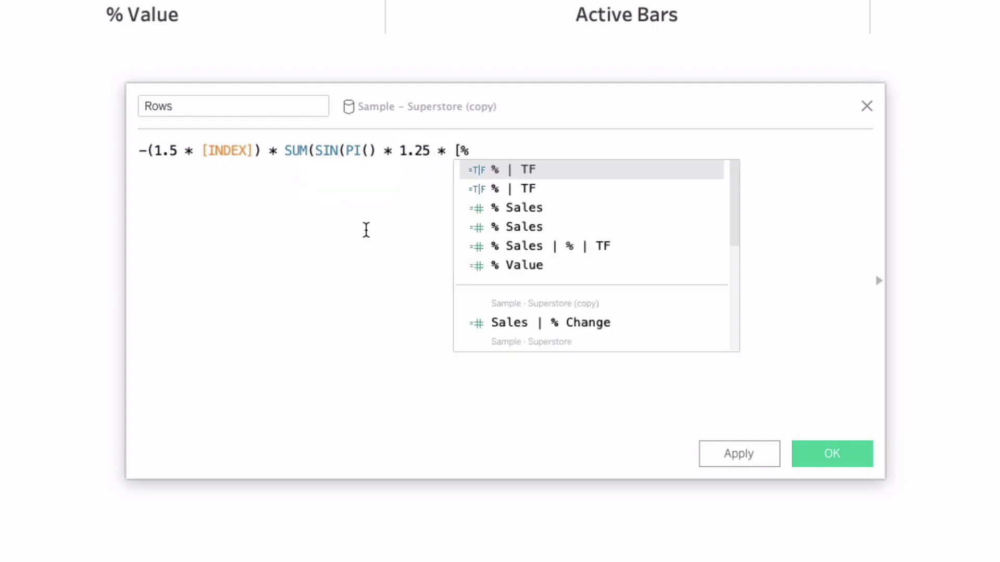
pyautogui.write(' Va')
pyautogui.press('Return')
pyautogui.write(')')
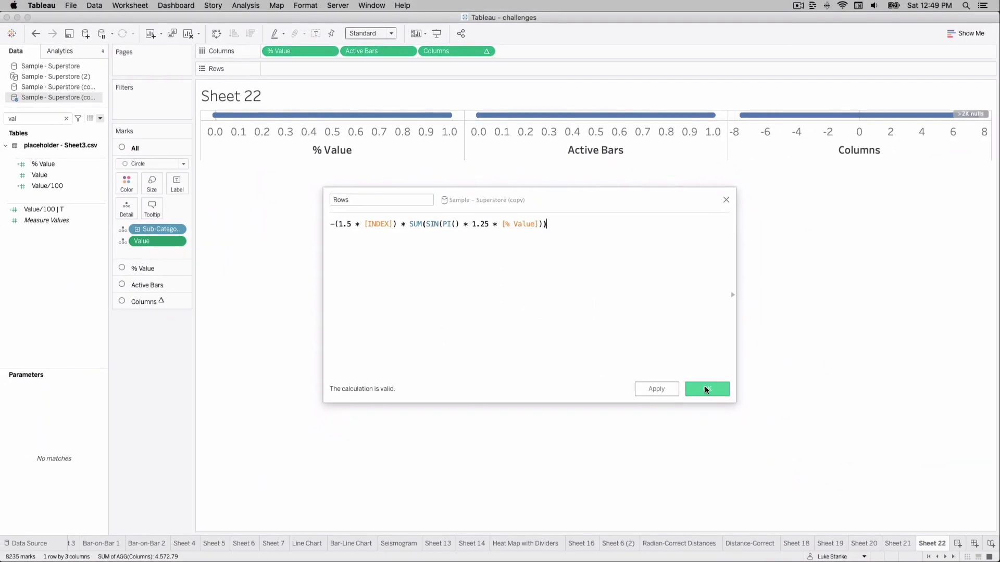
pyautogui.click(705, 388)
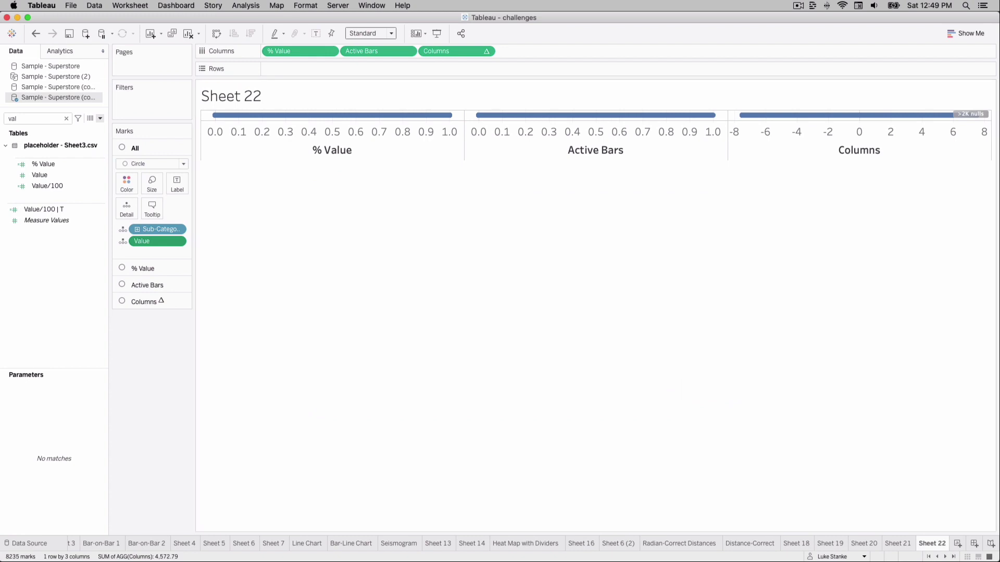
# Step: Search the fields for 'row' and place the Rows calculation on the Rows shelf
pyautogui.click(28, 115)
pyautogui.press('BackSpace')
pyautogui.press('BackSpace')
pyautogui.press('BackSpace')
pyautogui.write('row')
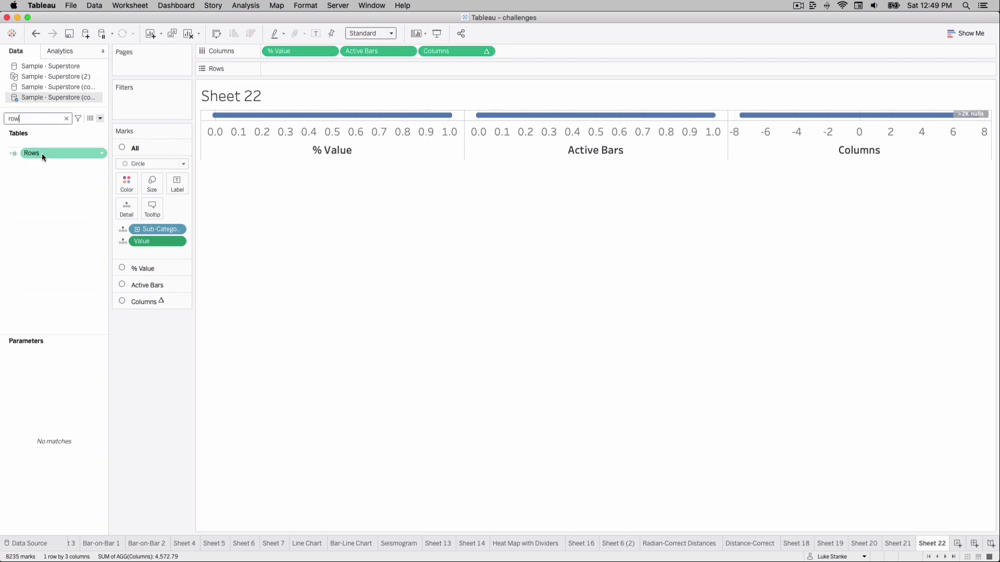
pyautogui.moveTo(41, 154); pyautogui.dragTo(335, 71)
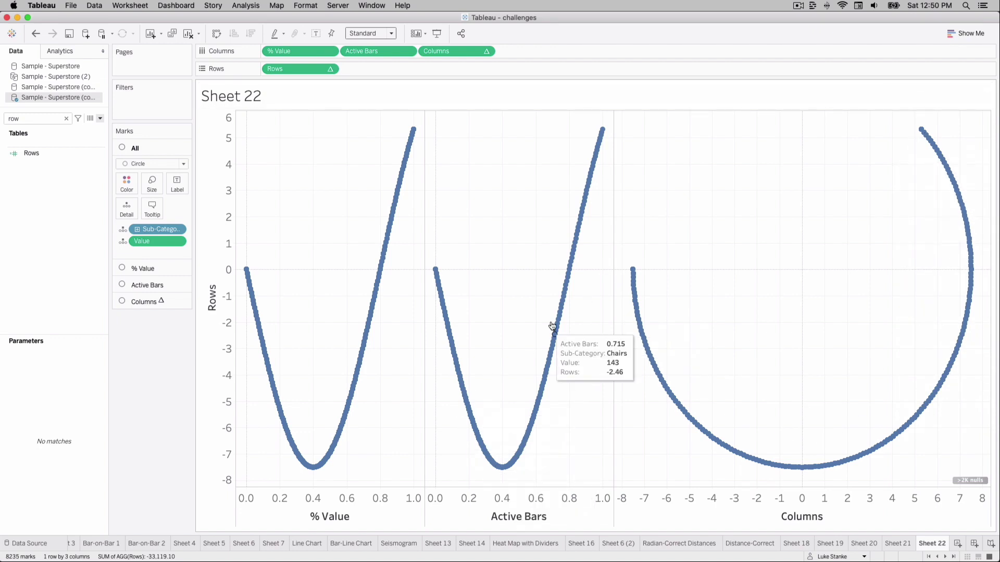
# Step: Set the Rows table calculation to compute along Sub-Category only
pyautogui.click(329, 68)
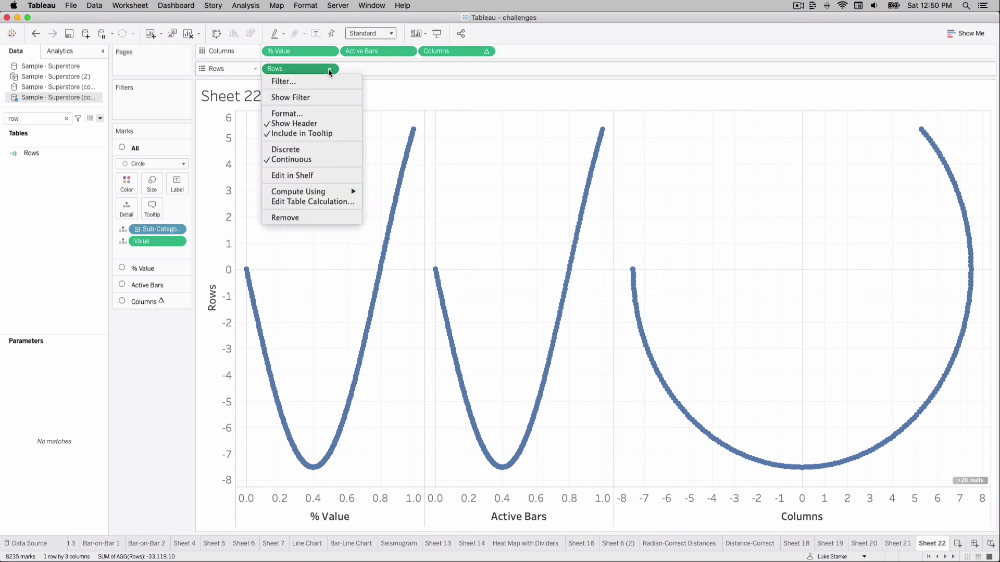
pyautogui.click(324, 200)
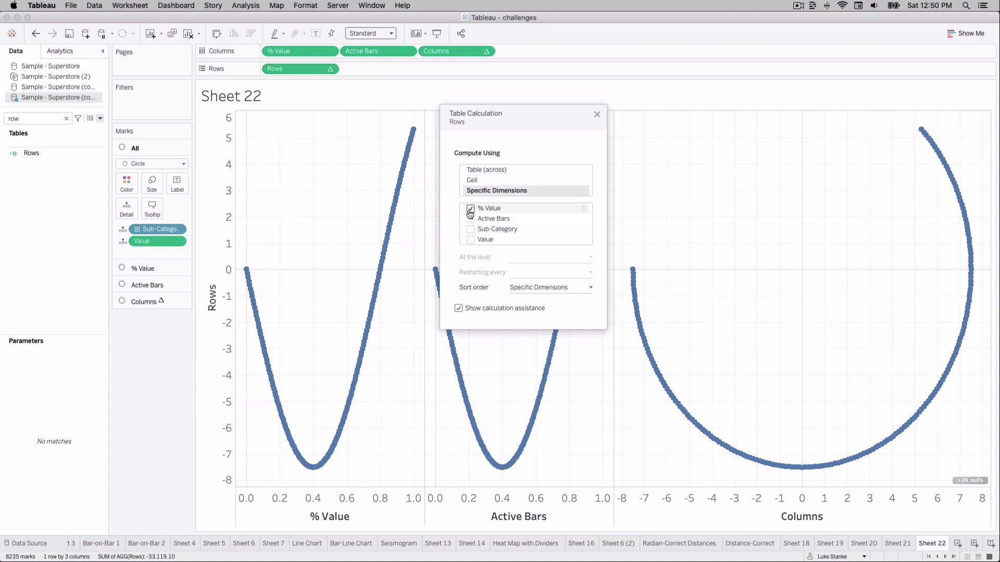
pyautogui.click(471, 240)
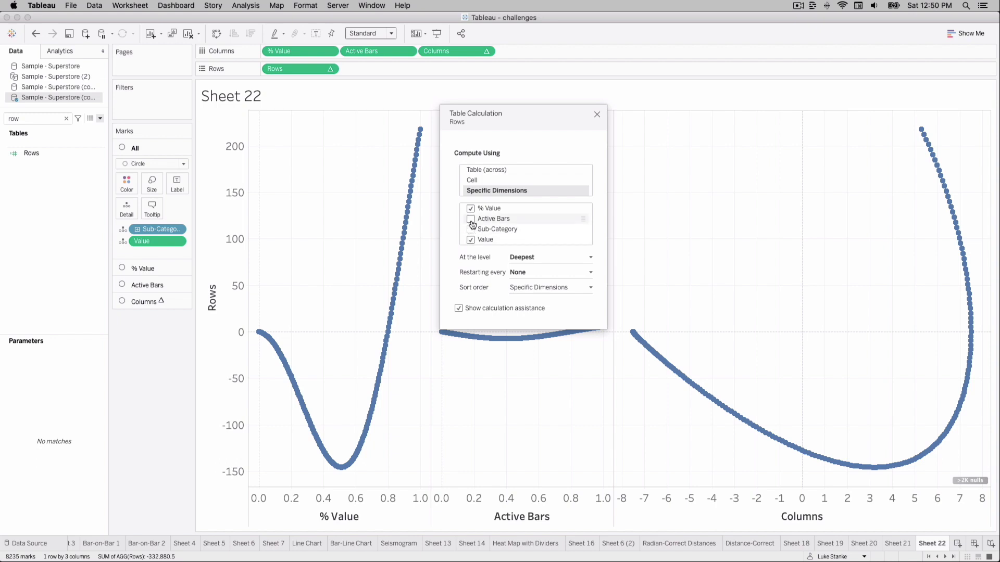
pyautogui.click(471, 221)
pyautogui.click(471, 239)
pyautogui.click(470, 209)
pyautogui.click(471, 229)
pyautogui.click(470, 240)
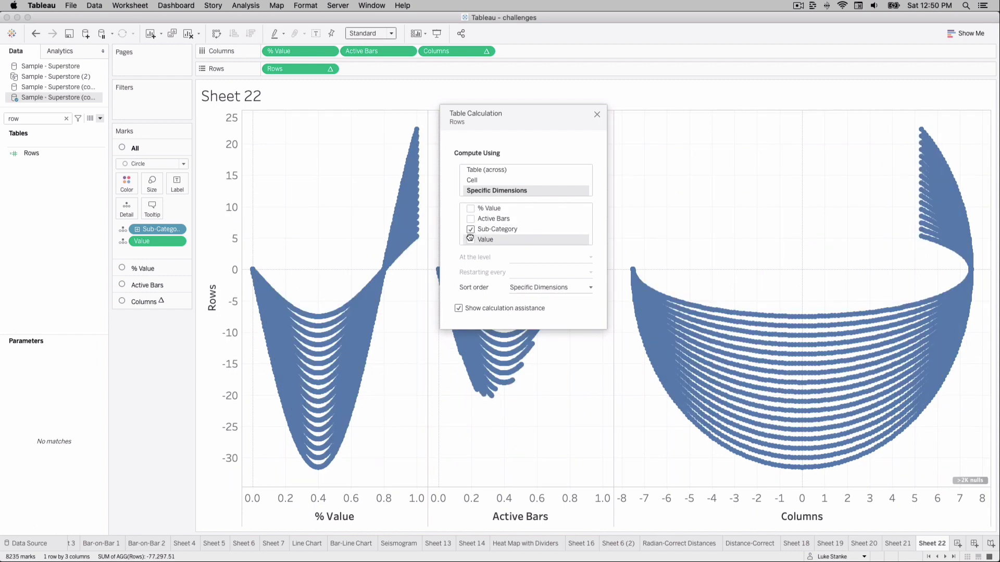
pyautogui.click(470, 239)
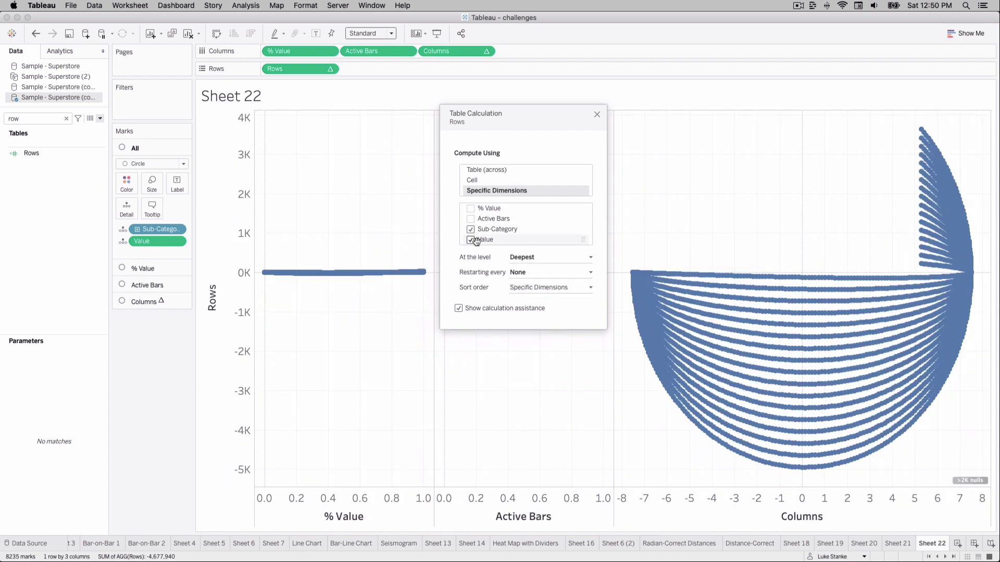
pyautogui.click(470, 240)
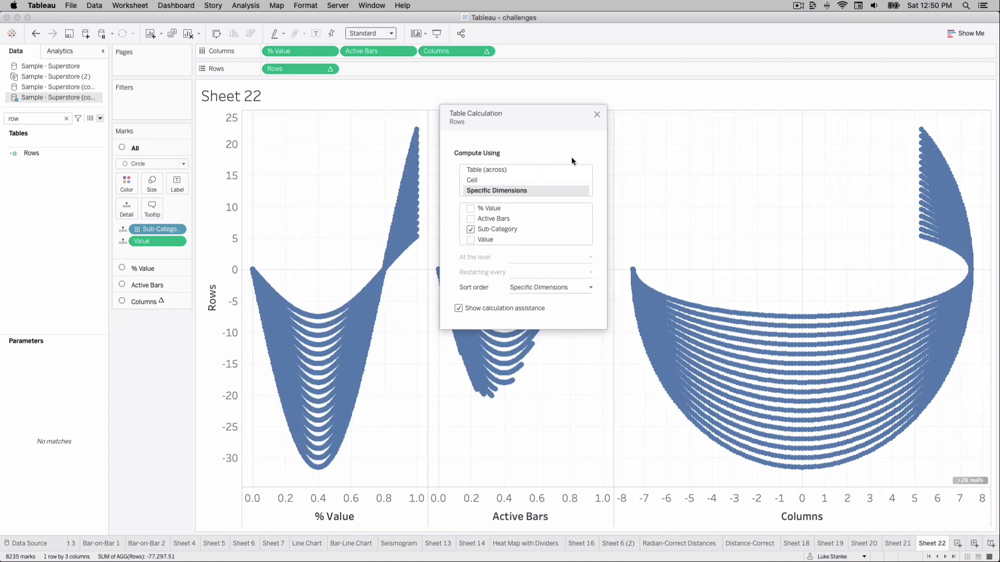
pyautogui.click(596, 115)
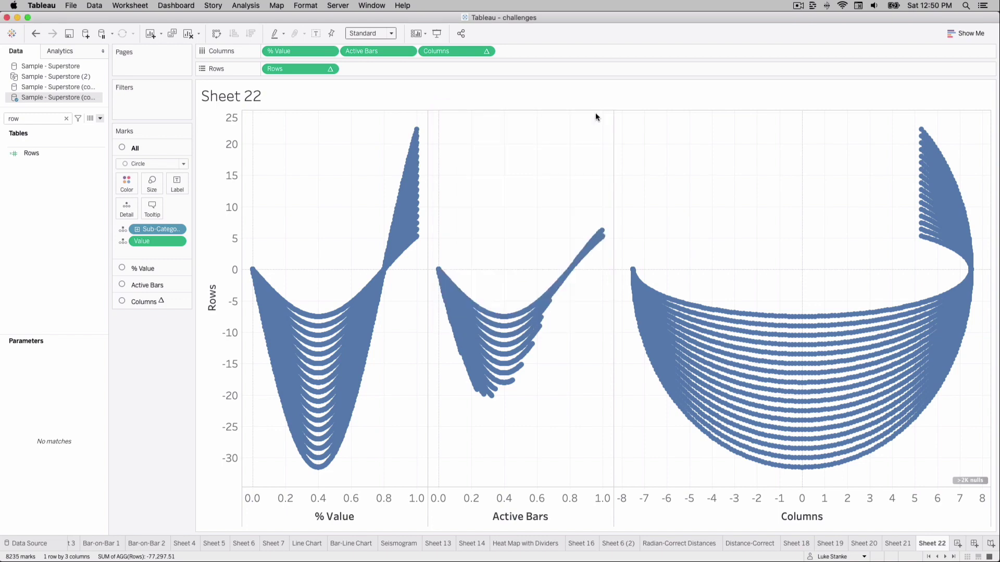
# Step: Set the Columns table calculation to compute along Sub-Category as well
pyautogui.click(485, 51)
pyautogui.click(479, 183)
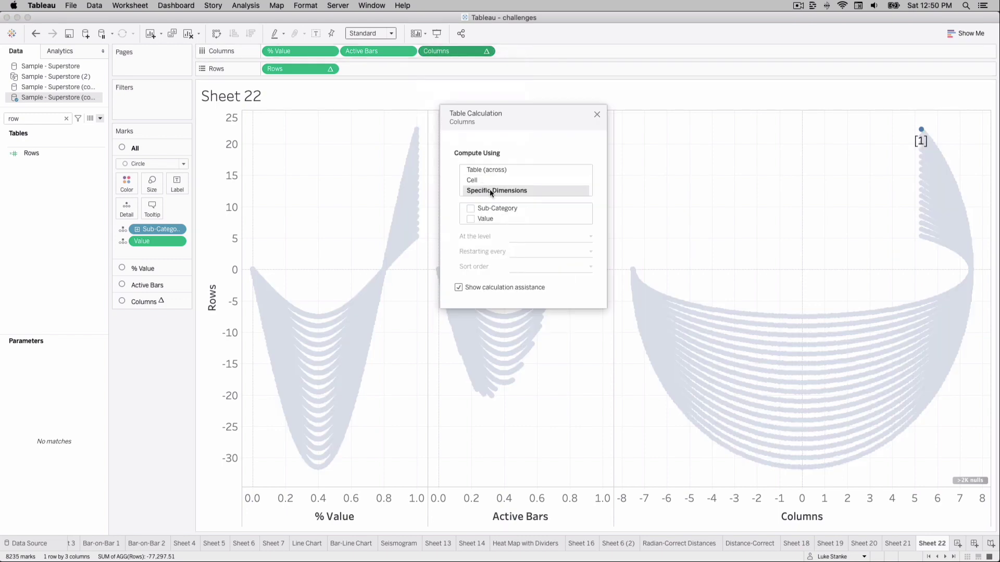
pyautogui.click(470, 210)
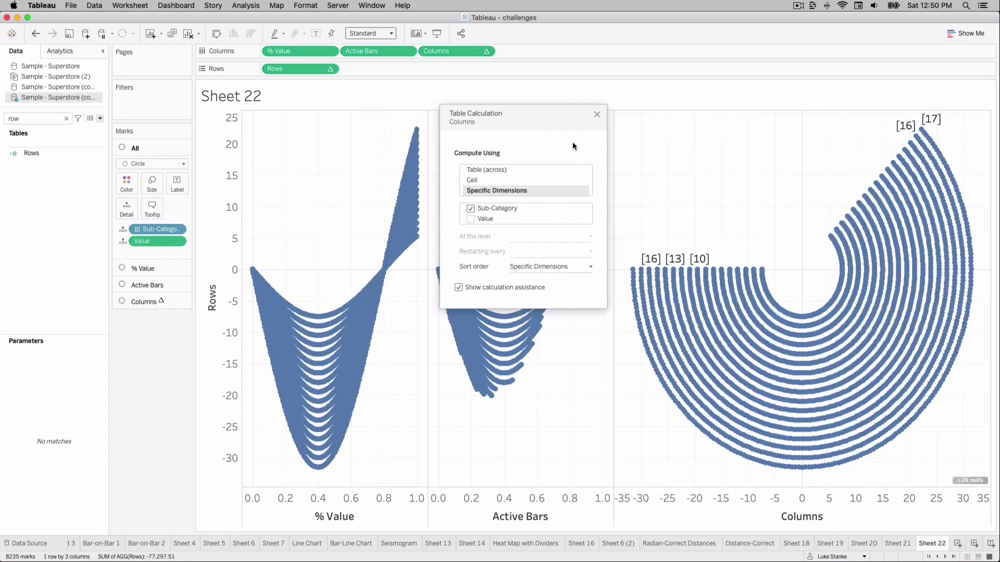
pyautogui.click(596, 112)
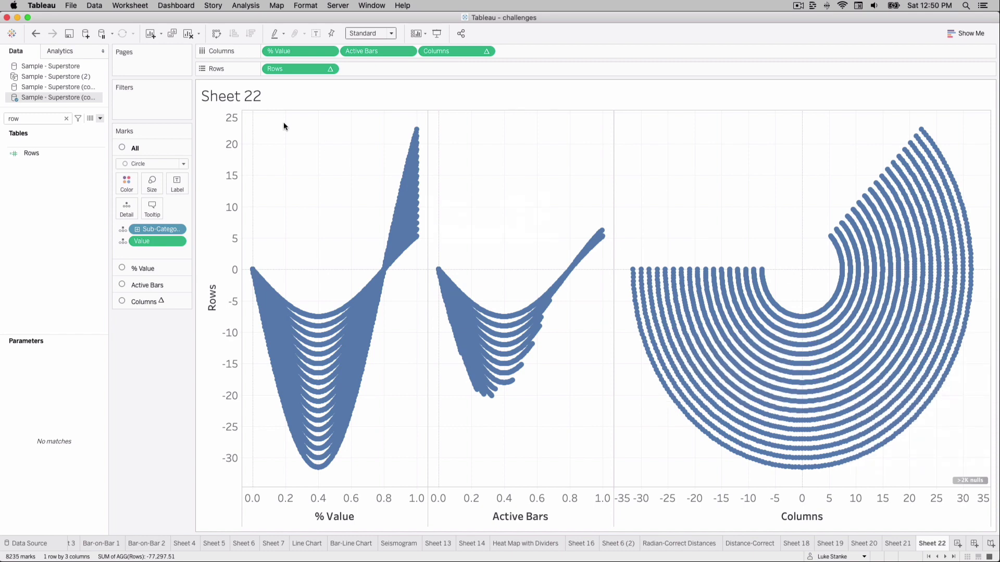
# Step: Edit the Rows formula to remove its leading minus, flipping the arcs upward
pyautogui.click(44, 153)
pyautogui.rightClick(44, 153)
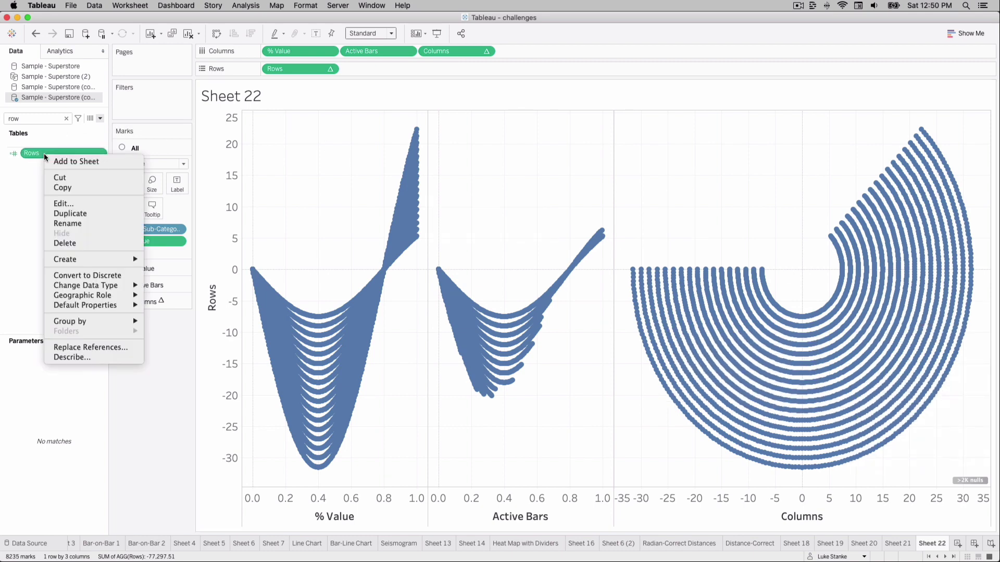
pyautogui.click(71, 204)
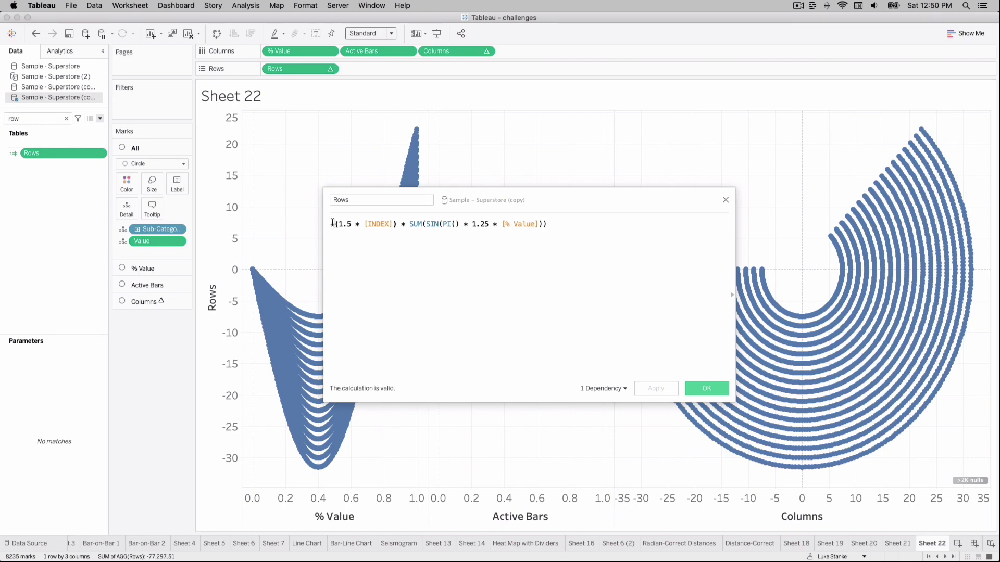
pyautogui.press('Delete')
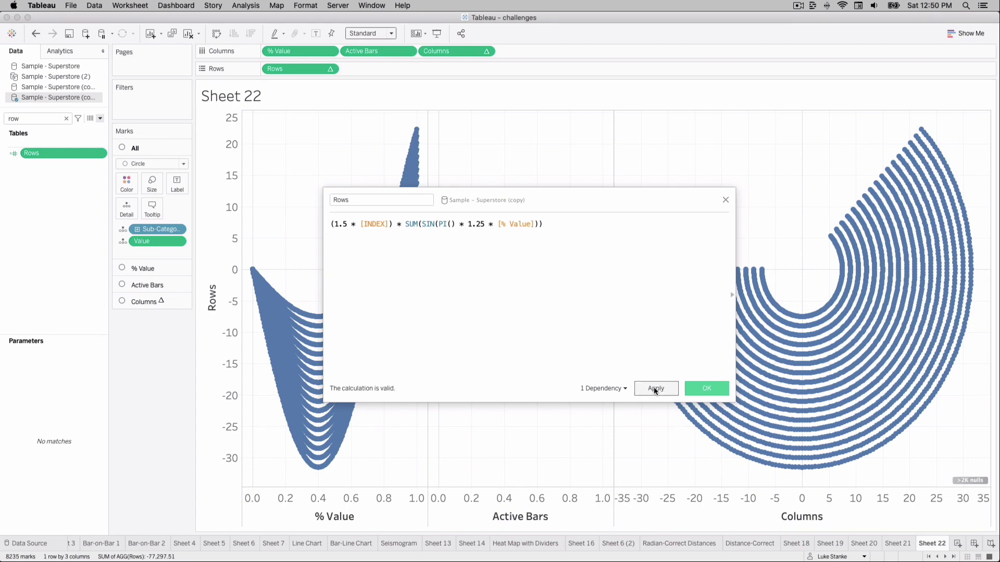
pyautogui.click(654, 387)
pyautogui.click(702, 388)
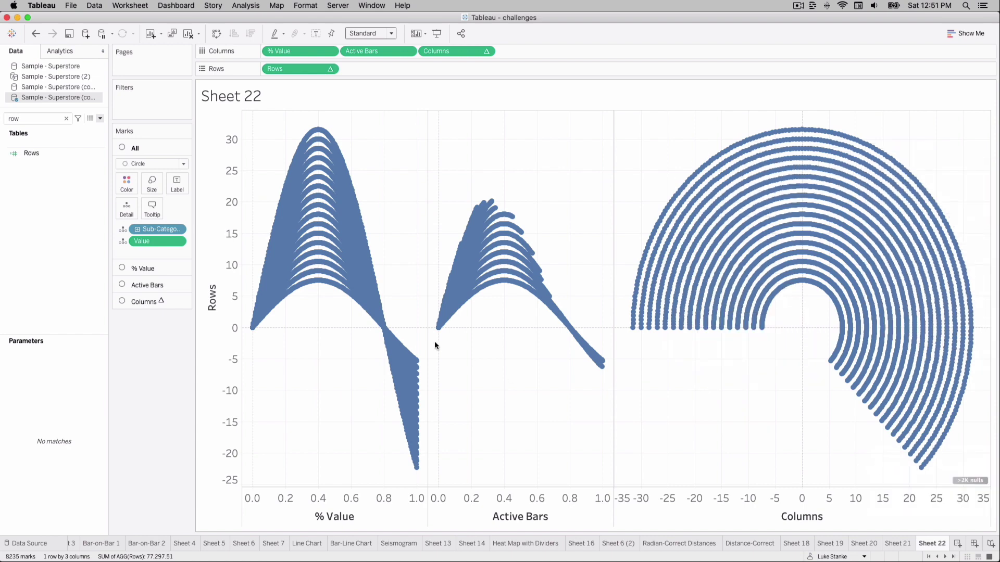
# Step: Switch All marks from Circle to Line and put Value on Path for the Columns pane
pyautogui.click(142, 164)
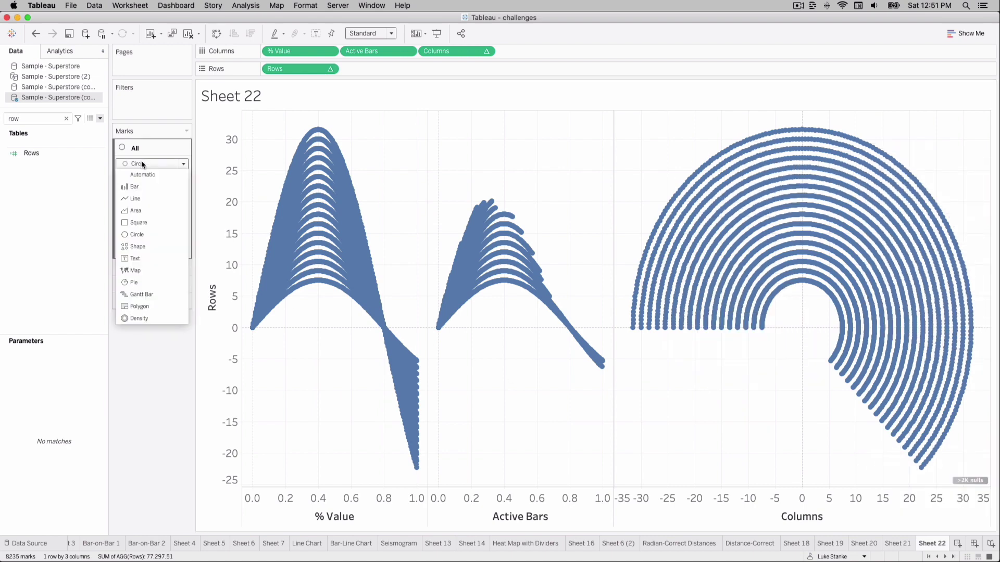
pyautogui.click(149, 201)
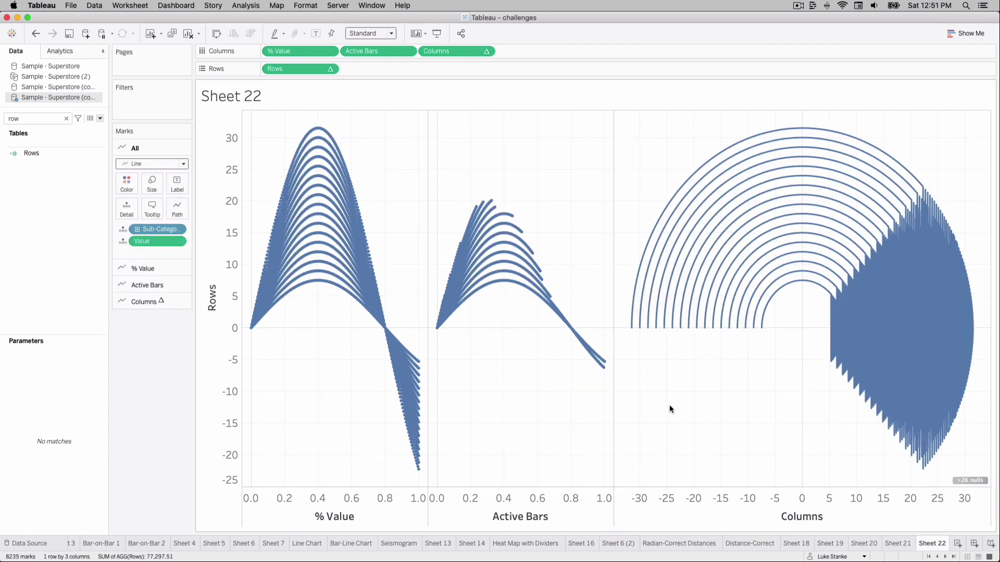
pyautogui.click(141, 301)
pyautogui.moveTo(159, 291); pyautogui.dragTo(177, 261)
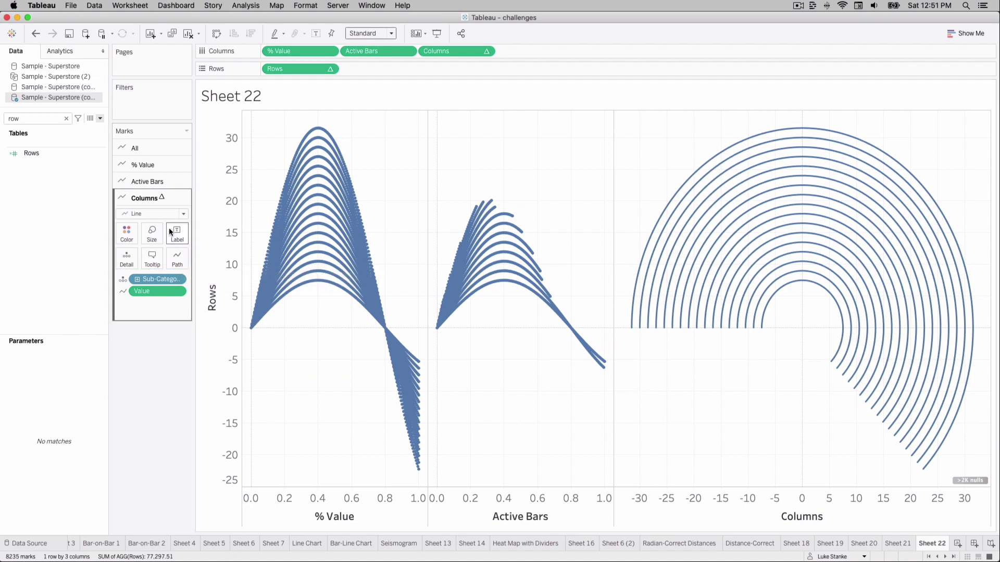
# Step: Recolour the Columns arcs with a light grey swatch from the colour palette
pyautogui.click(127, 233)
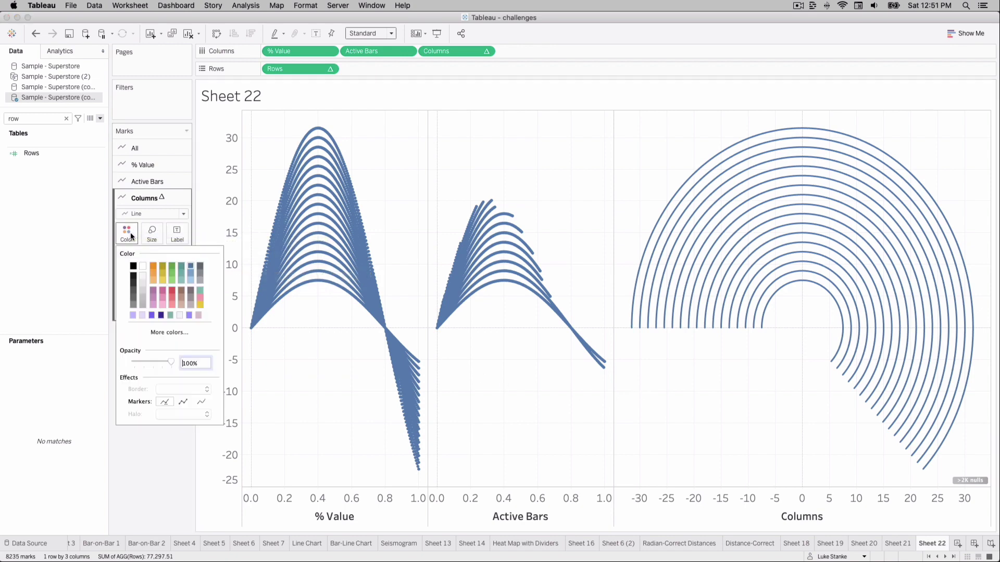
pyautogui.click(140, 282)
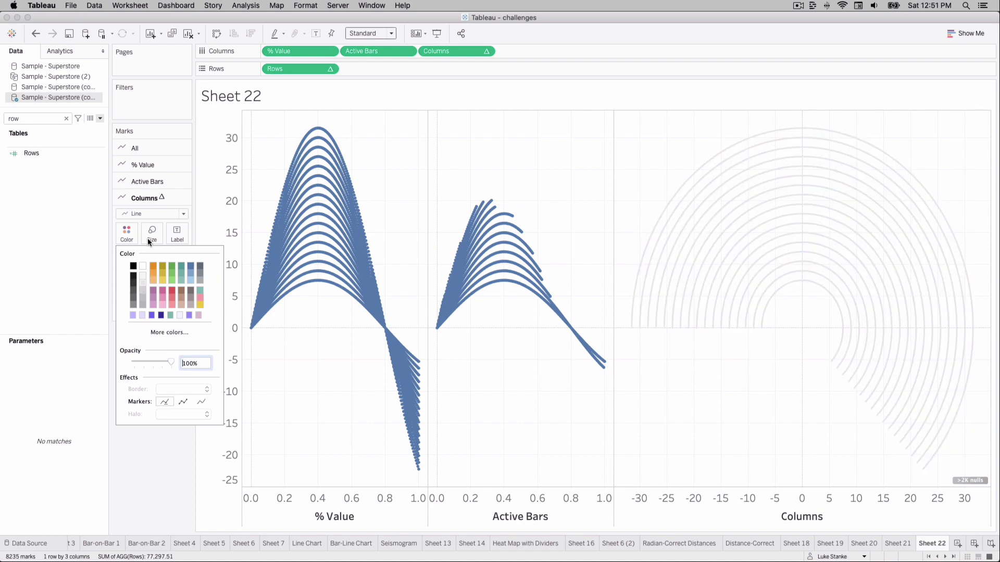
pyautogui.click(149, 235)
pyautogui.click(127, 232)
pyautogui.click(140, 283)
# Step: Thin the grey Columns arcs with the size slider and drag % Value off the shelf
pyautogui.click(151, 234)
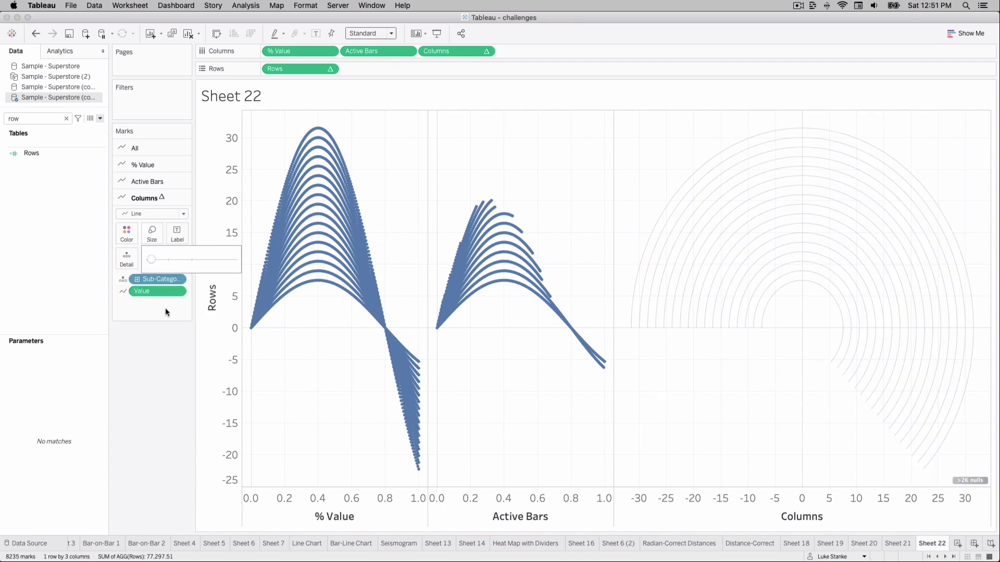
pyautogui.moveTo(291, 51); pyautogui.dragTo(152, 393)
pyautogui.moveTo(316, 48); pyautogui.dragTo(149, 386)
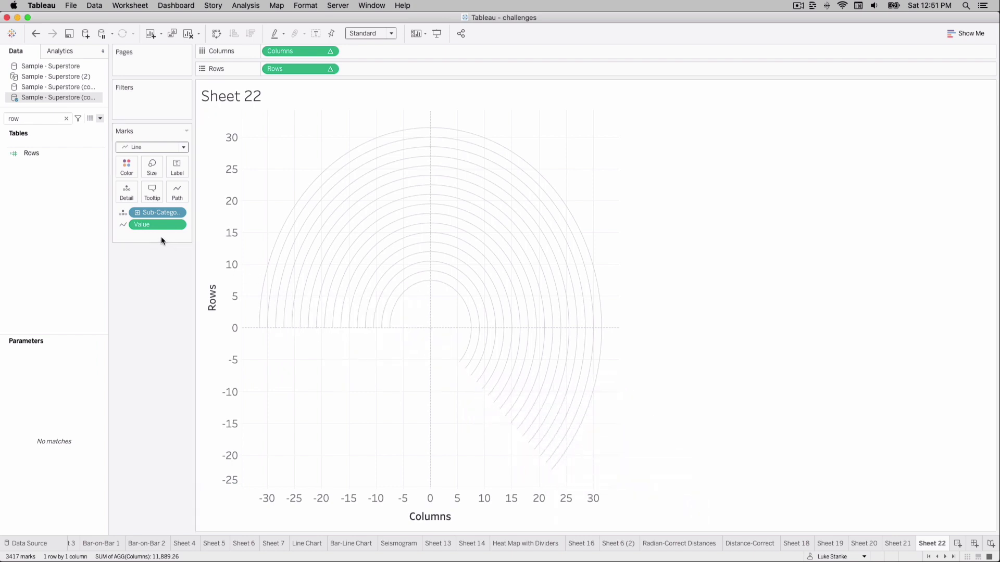
# Step: Find Sales with a 'sale' search and drop it on Label for the arcs
pyautogui.click(98, 120)
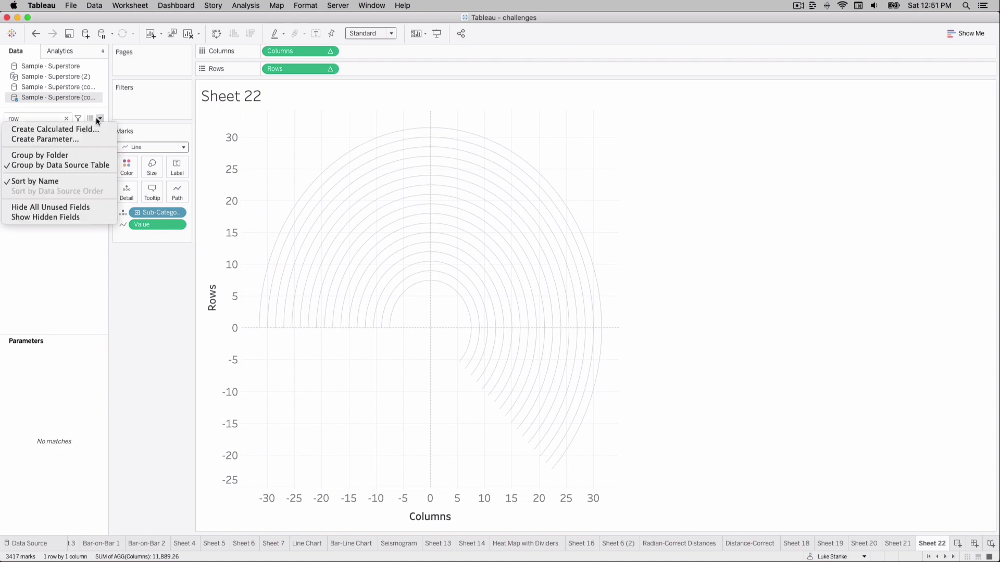
pyautogui.click(38, 117)
pyautogui.write('sale')
pyautogui.moveTo(40, 183); pyautogui.dragTo(179, 165)
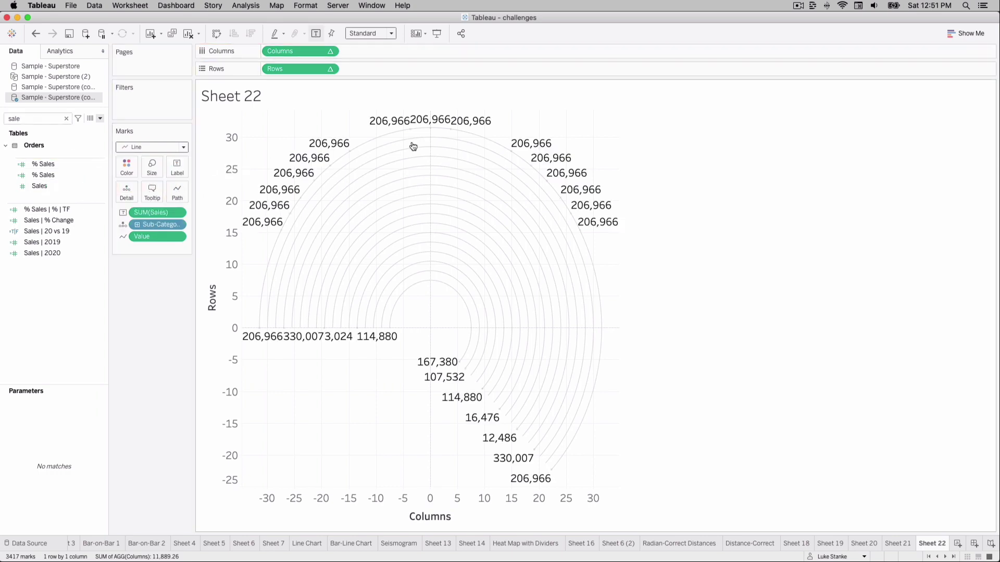
# Step: Label only line ends, without the start of line, in 9pt text
pyautogui.click(178, 170)
pyautogui.click(200, 305)
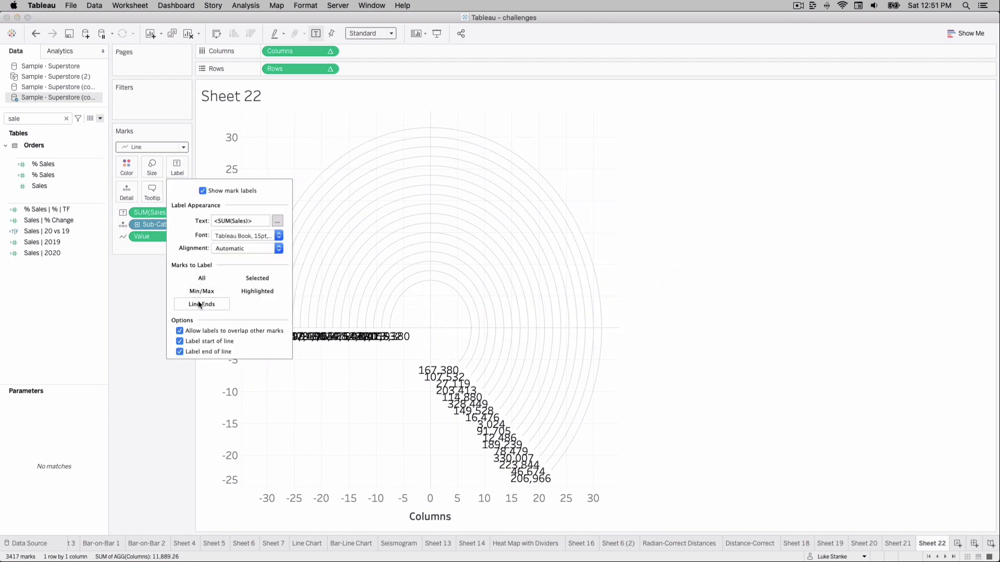
pyautogui.click(179, 341)
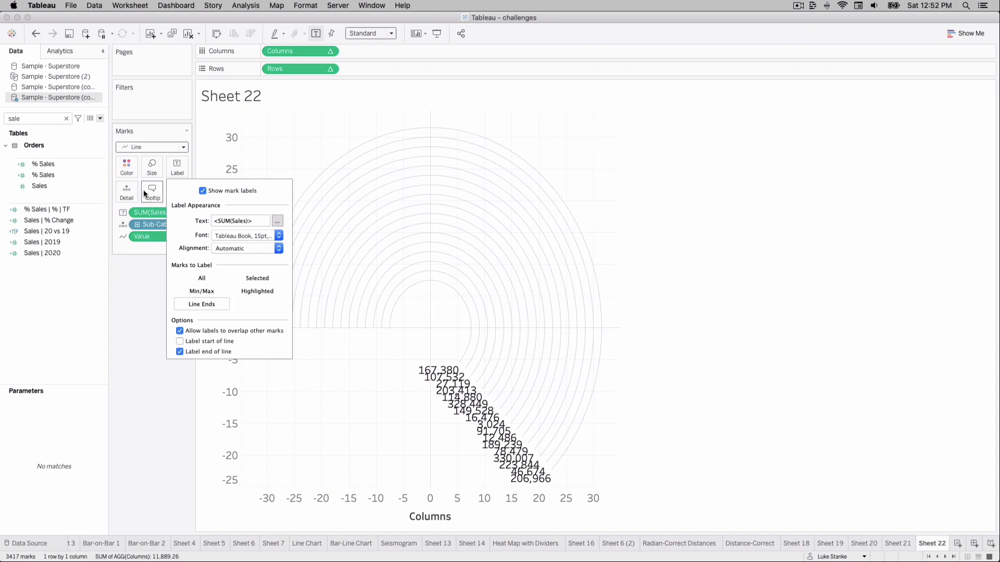
pyautogui.click(227, 235)
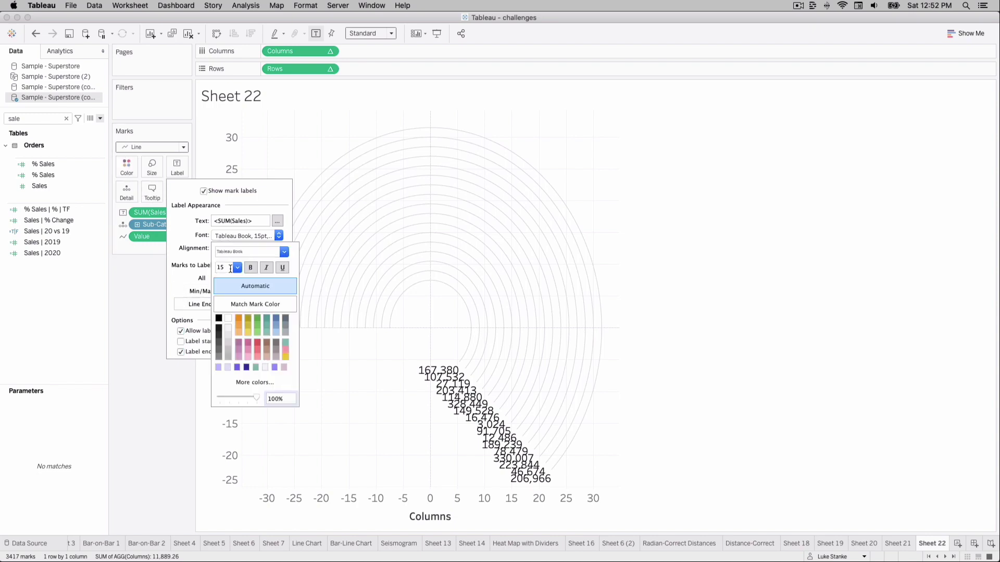
pyautogui.click(224, 268)
pyautogui.write('9')
pyautogui.press('Return')
pyautogui.click(379, 406)
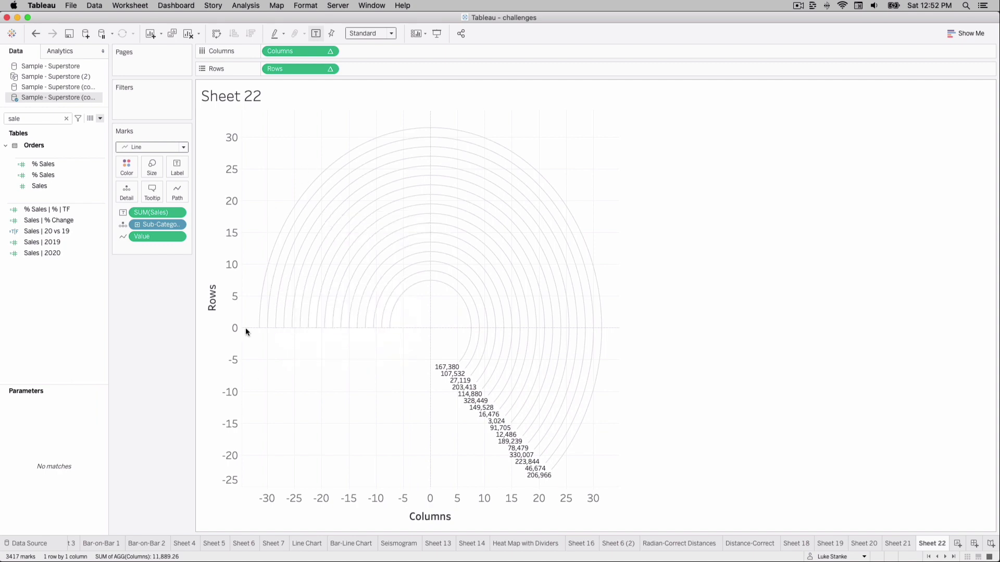
# Step: Duplicate the Rows calculation in the Data pane
pyautogui.moveTo(388, 336)
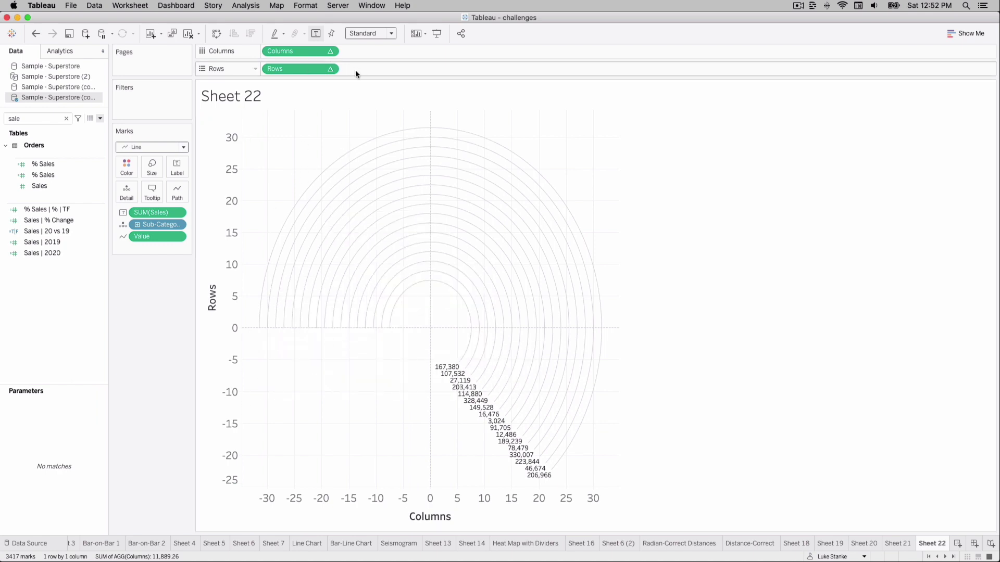
pyautogui.click(38, 119)
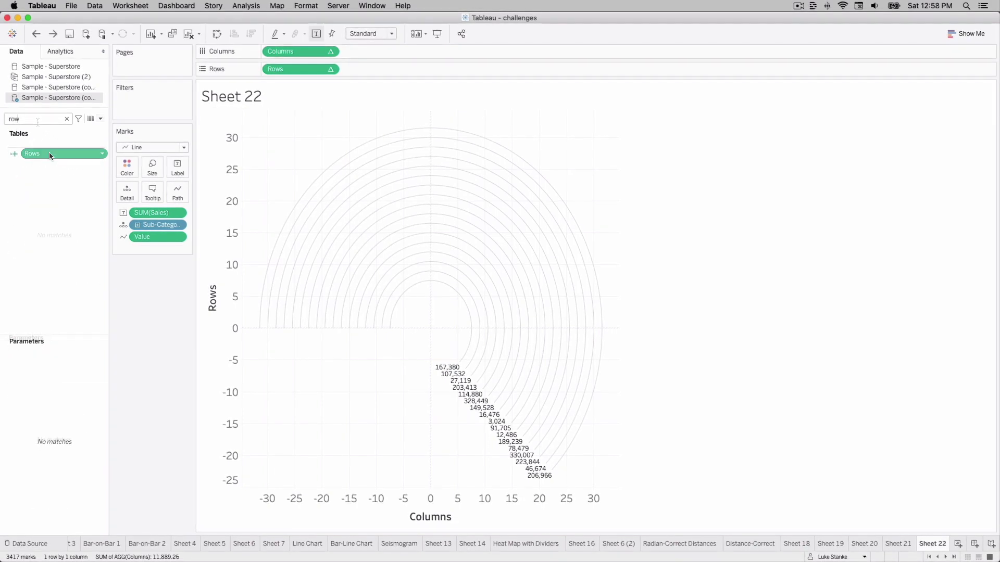
pyautogui.rightClick(50, 153)
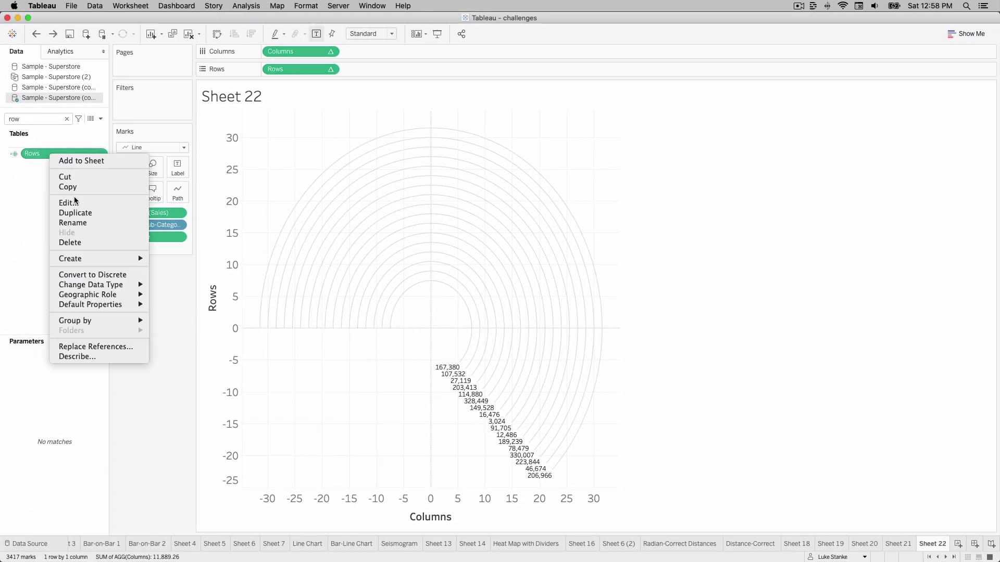
pyautogui.click(80, 213)
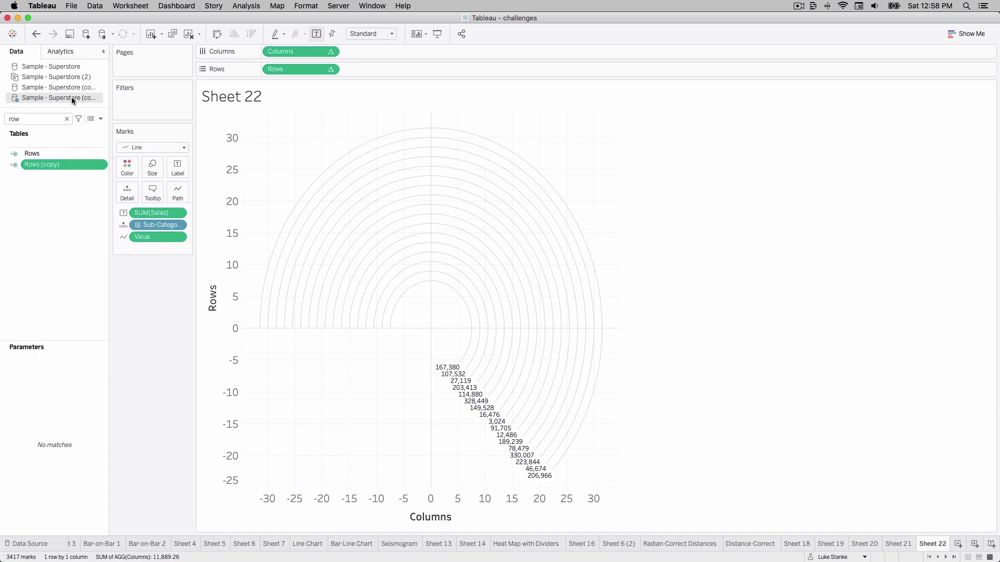
# Step: Create the calculated field '% Value | TF' as [% Value] <= [% Sales]
pyautogui.click(101, 119)
pyautogui.click(31, 128)
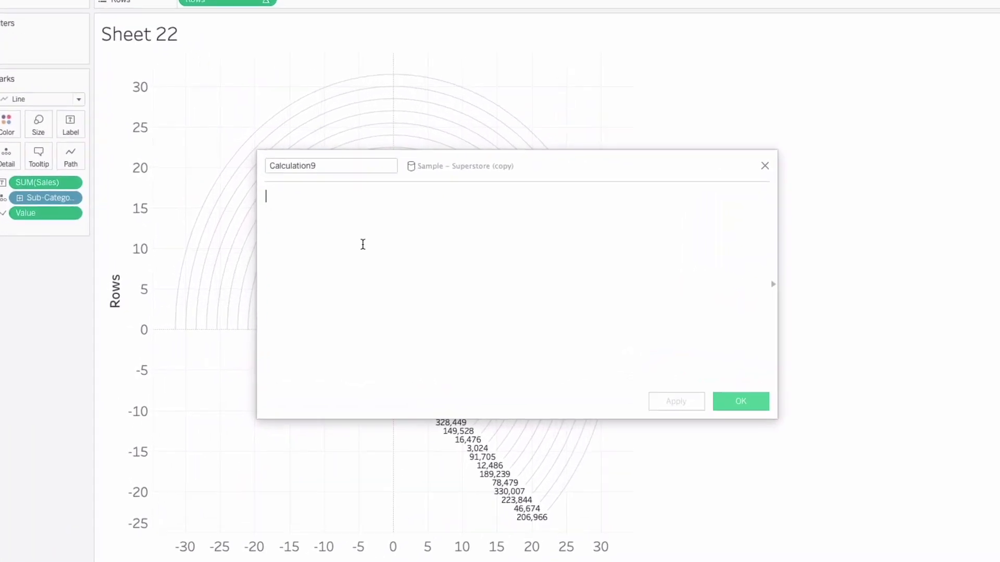
pyautogui.write('Va')
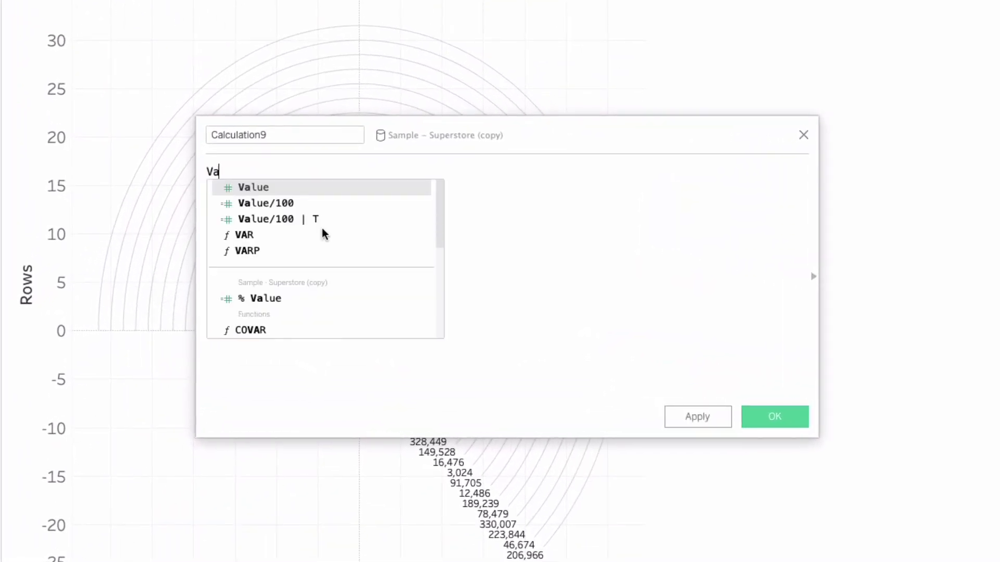
pyautogui.press('Down')
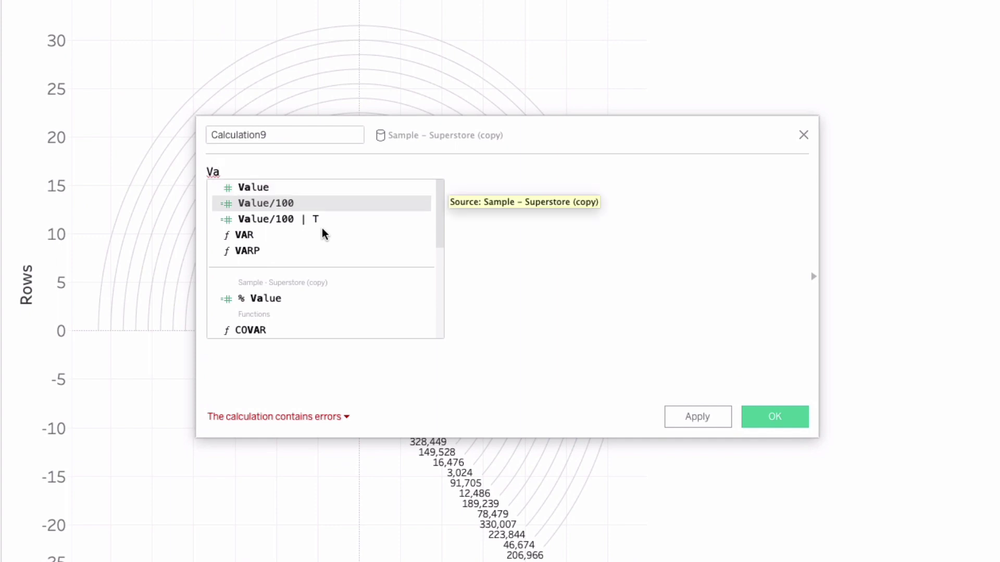
pyautogui.press('Down')
pyautogui.press('Down')
pyautogui.press('Down')
pyautogui.press('Down')
pyautogui.press('Return')
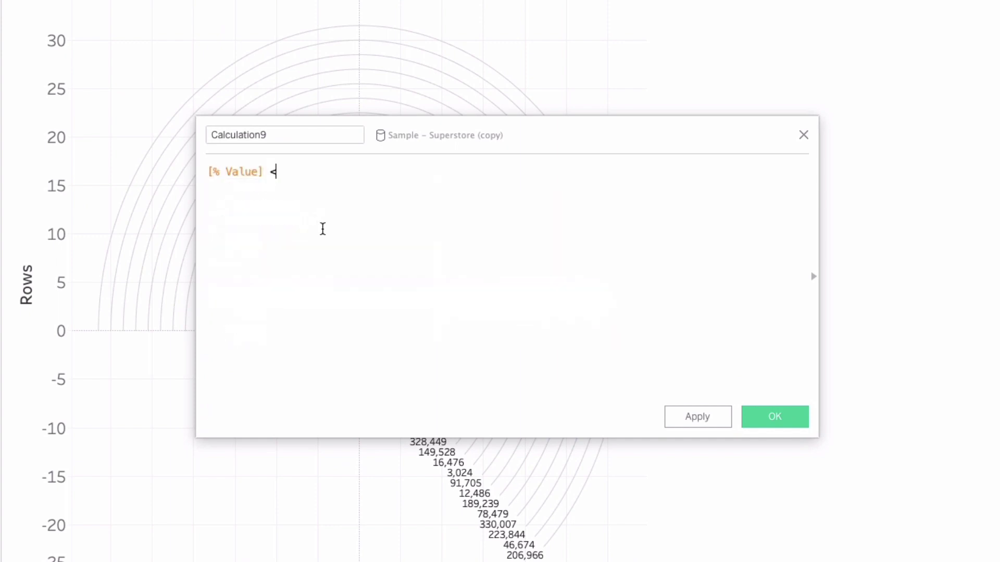
pyautogui.write('[% Sa')
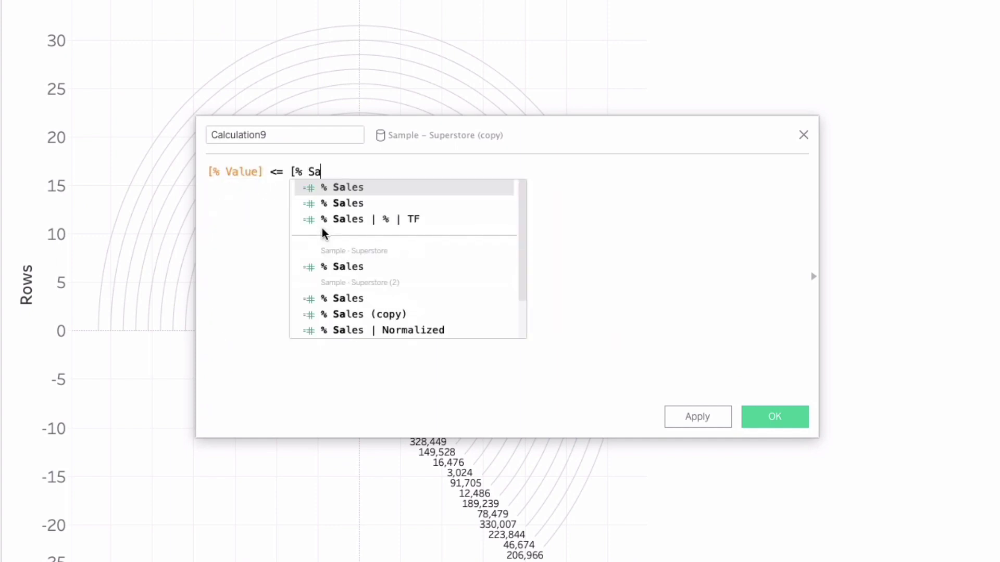
pyautogui.press('Return')
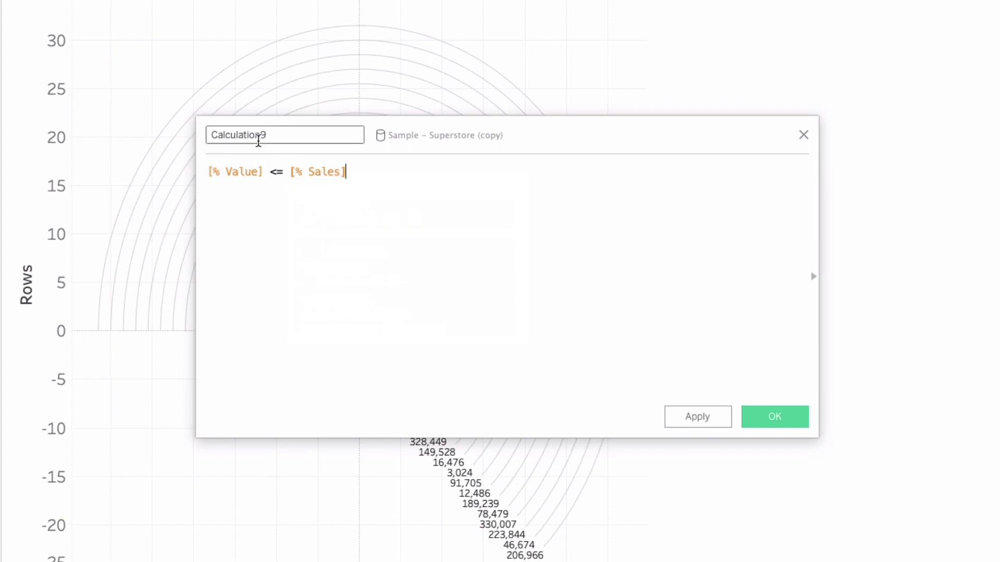
pyautogui.doubleClick(251, 134)
pyautogui.write('% Value | TF')
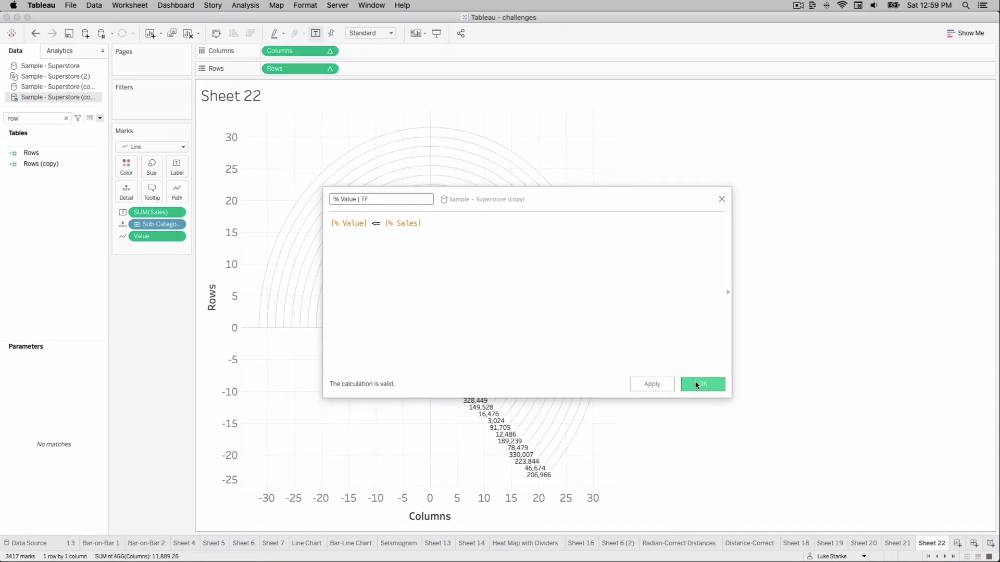
pyautogui.click(698, 385)
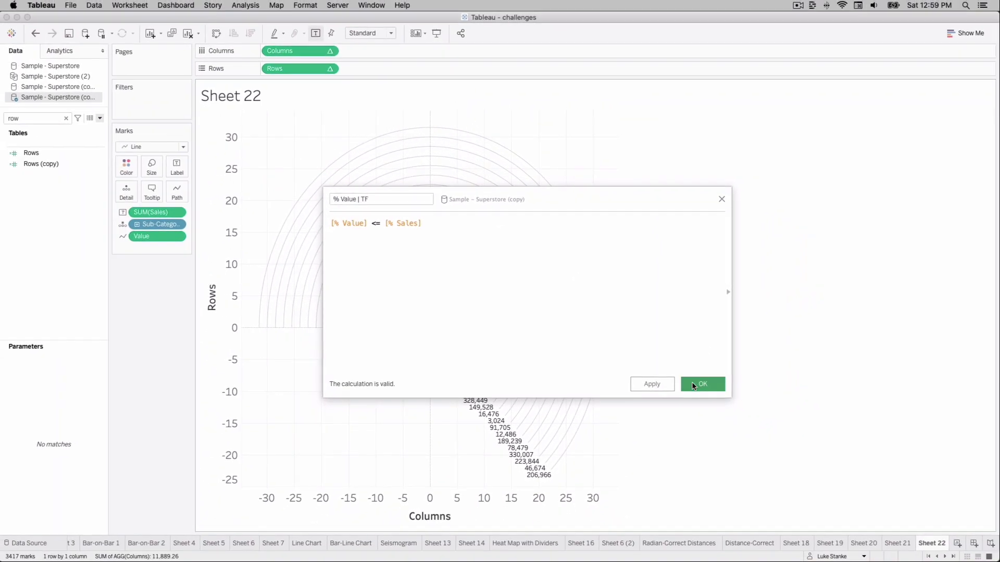
# Step: Rename Rows (copy) to Rows (top) and append a multiplication sign to its formula
pyautogui.rightClick(53, 165)
pyautogui.click(73, 213)
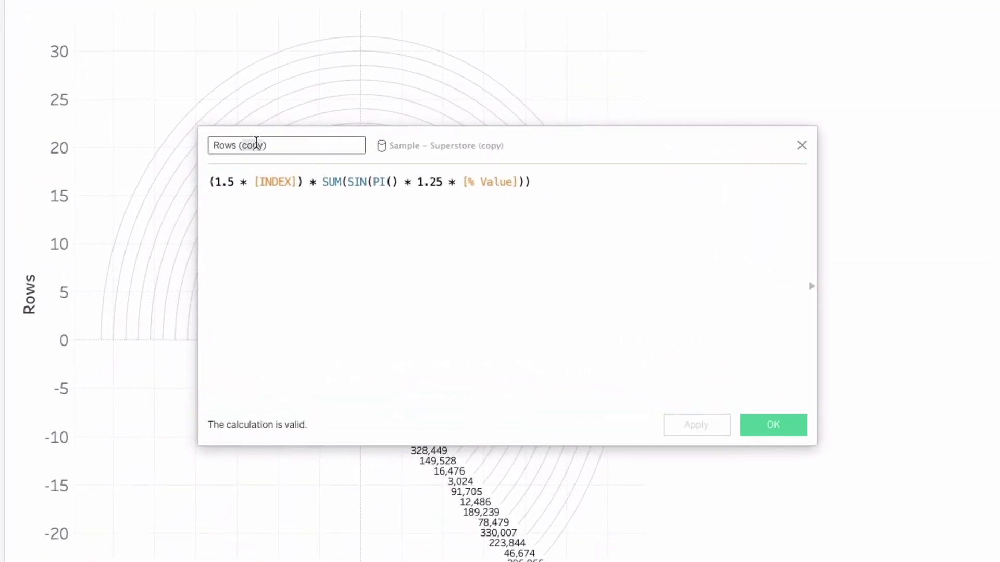
pyautogui.write('t')
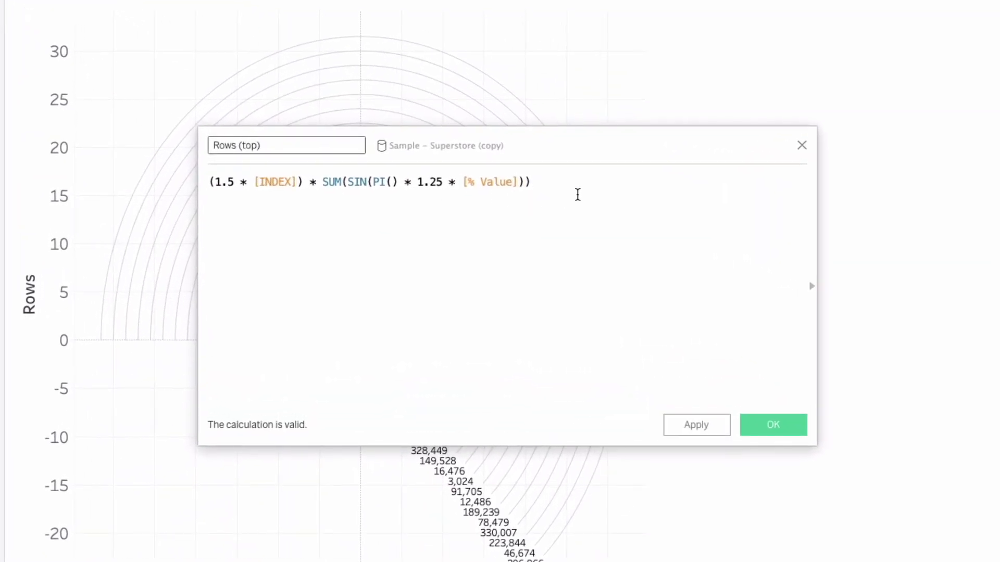
pyautogui.click(583, 192)
pyautogui.write('*')
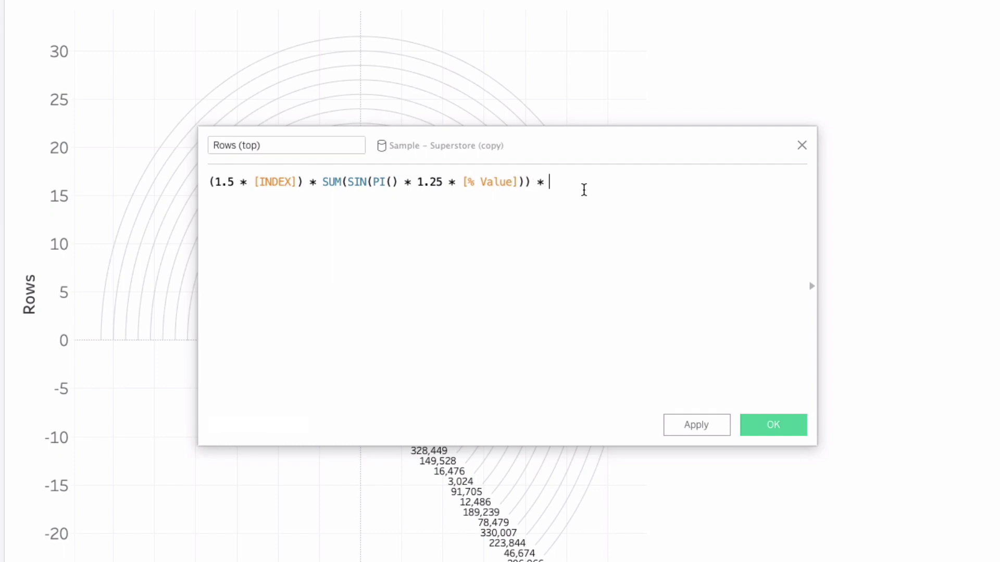
pyautogui.press('Return')
# Step: Add the multiplier IF [% Value | TF] THEN 1 END on new lines
pyautogui.write('IF ')
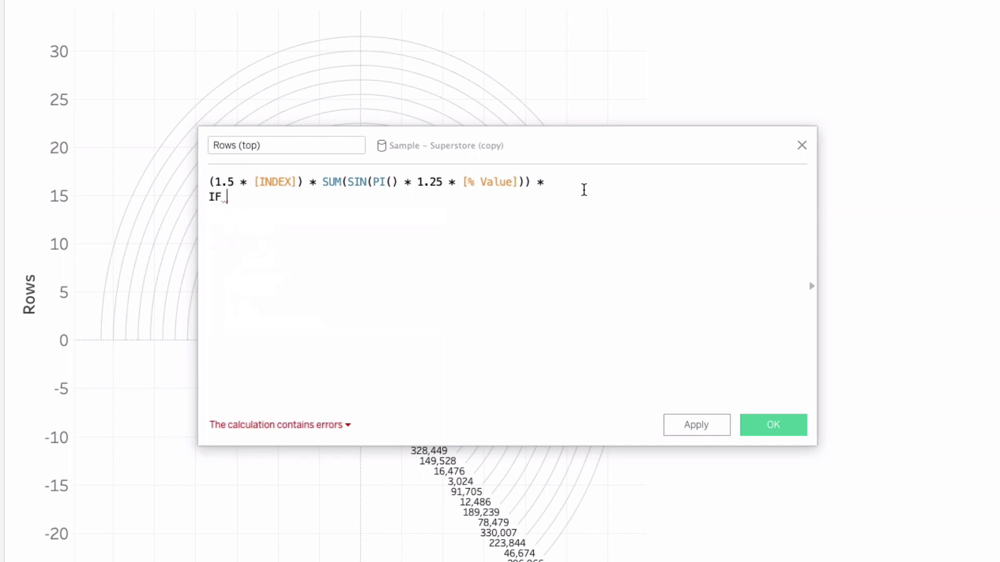
pyautogui.write('[%')
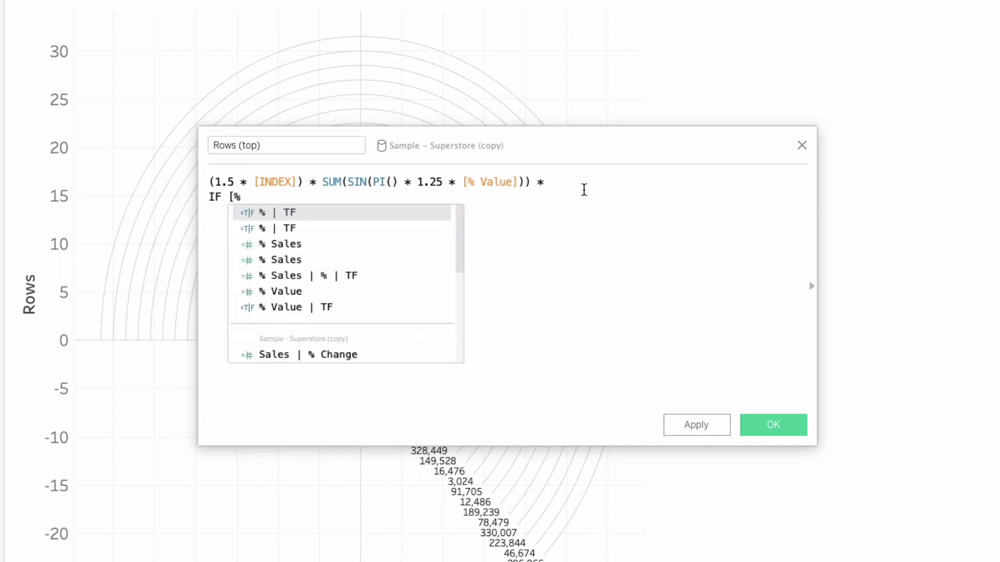
pyautogui.press('Down')
pyautogui.press('Down')
pyautogui.press('Down')
pyautogui.press('Down')
pyautogui.press('Down')
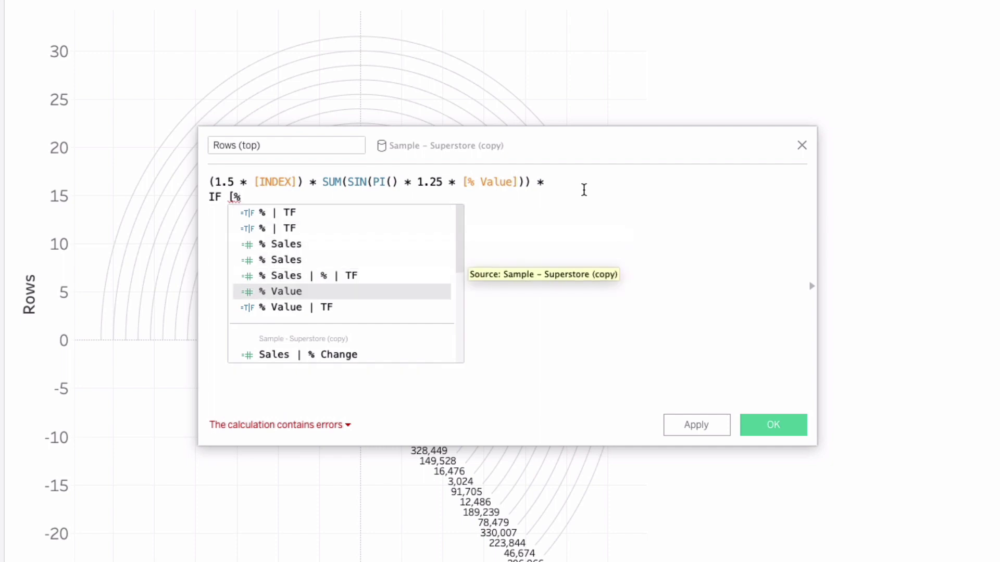
pyautogui.press('Down')
pyautogui.press('Return')
pyautogui.press('Return')
pyautogui.write('THEN 1')
pyautogui.press('Return')
pyautogui.write('END')
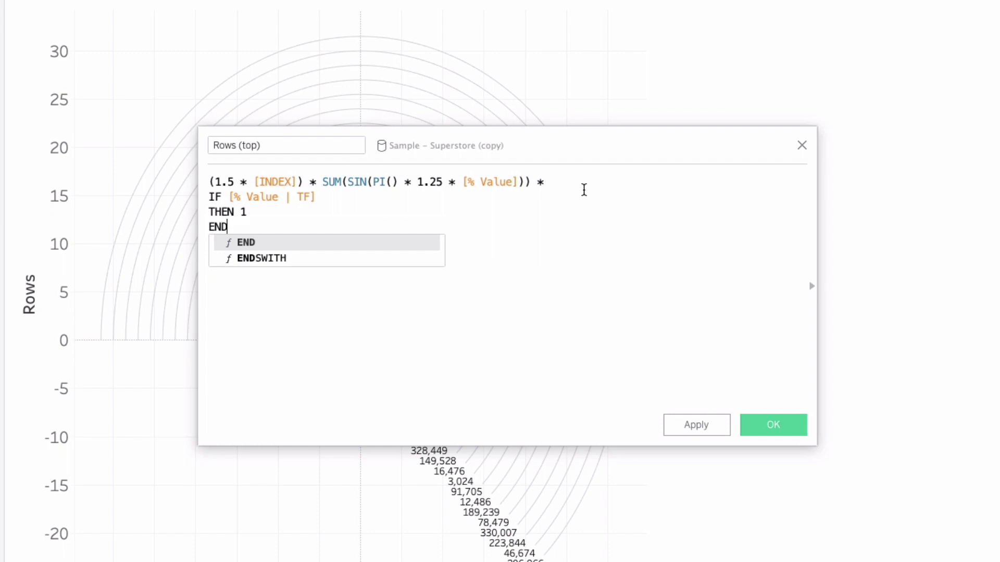
pyautogui.press('Escape')
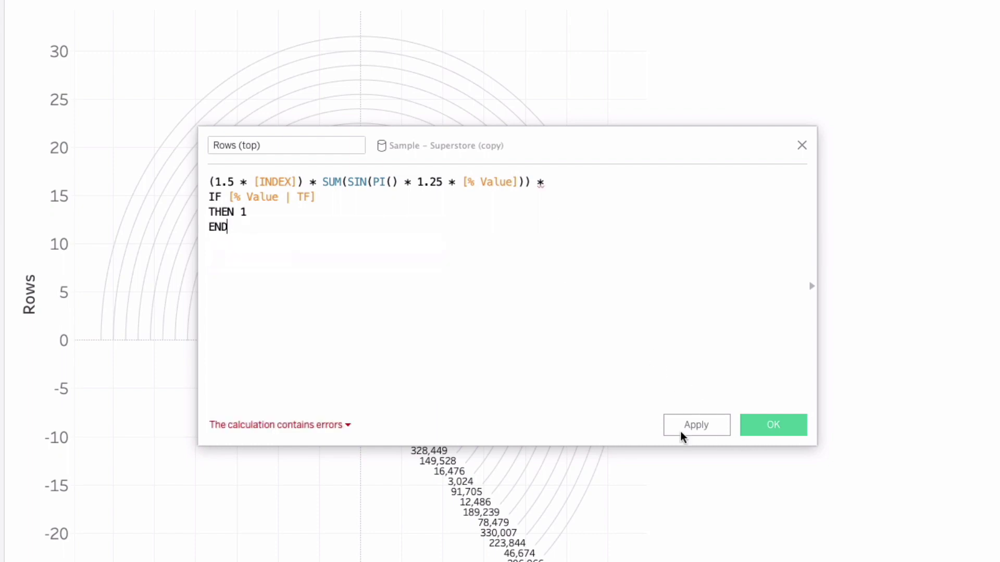
# Step: Fix the error by wrapping the condition in MIN() and save Rows (top)
pyautogui.click(308, 425)
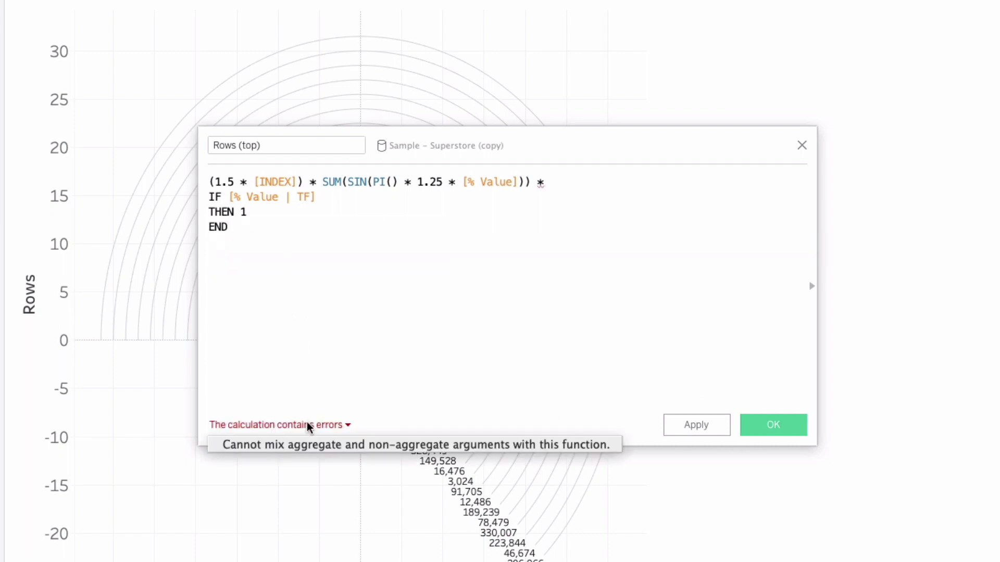
pyautogui.click(308, 426)
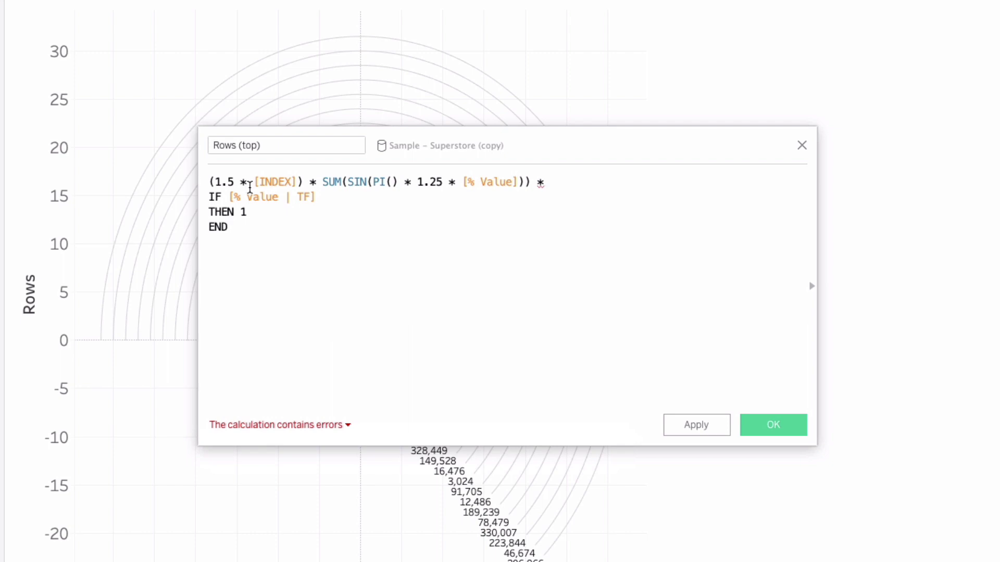
pyautogui.write('MIN(')
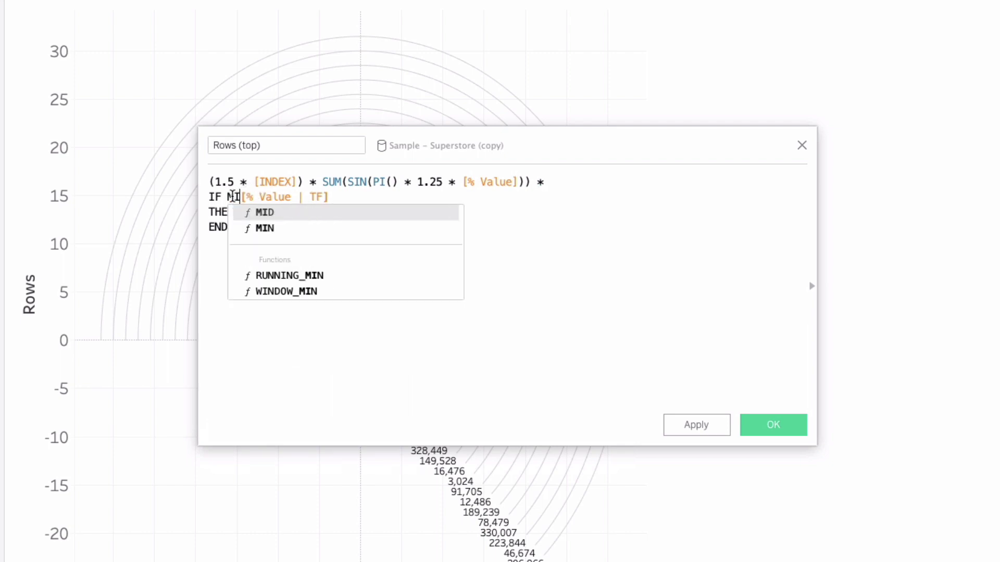
pyautogui.press('End')
pyautogui.write(')')
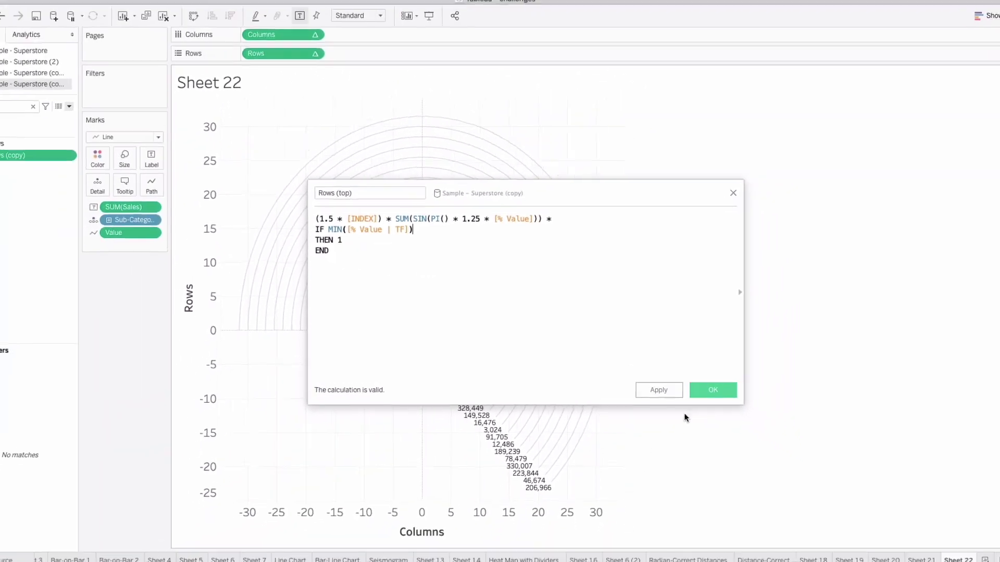
pyautogui.click(713, 390)
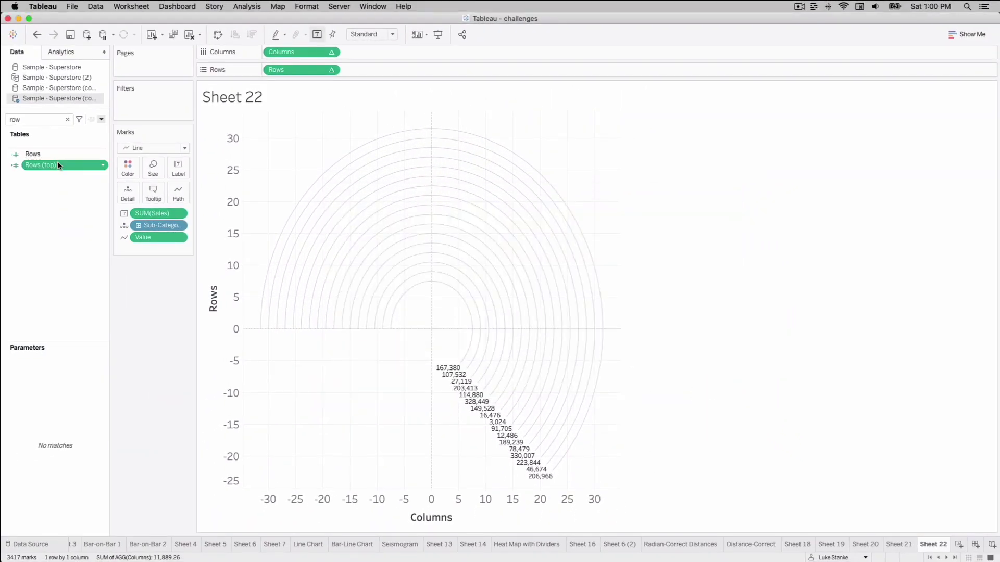
# Step: Place Rows (top) on the Rows shelf beside Rows
pyautogui.moveTo(58, 166); pyautogui.dragTo(361, 76)
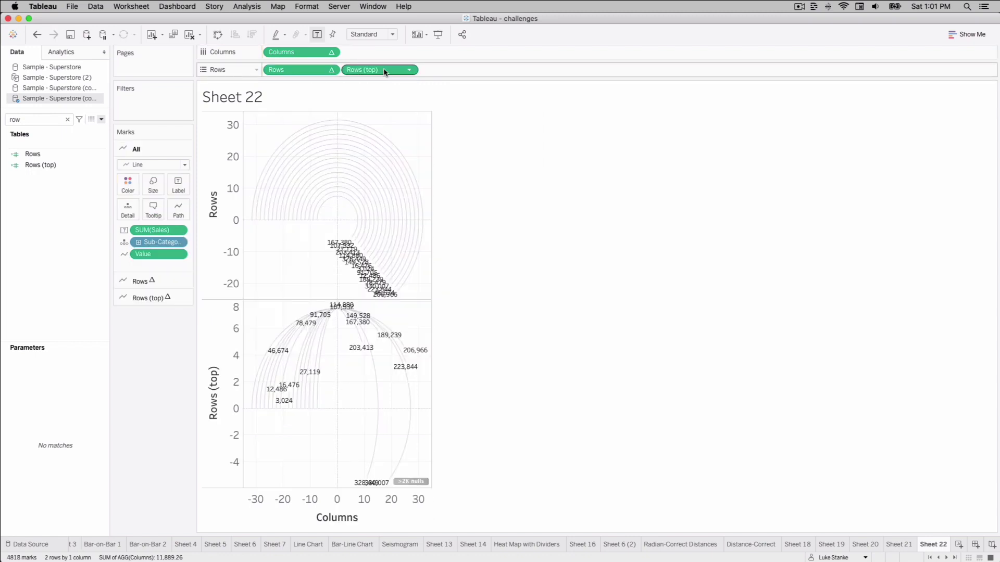
pyautogui.moveTo(400, 450)
# Step: Give the Columns table calculation a custom sort by Sum of Sales, ascending
pyautogui.rightClick(308, 52)
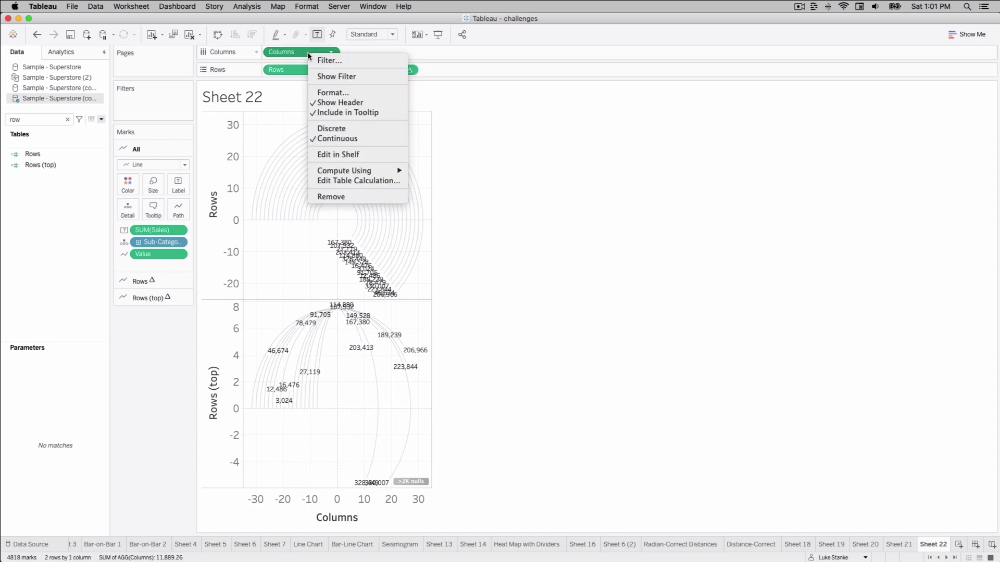
pyautogui.click(379, 181)
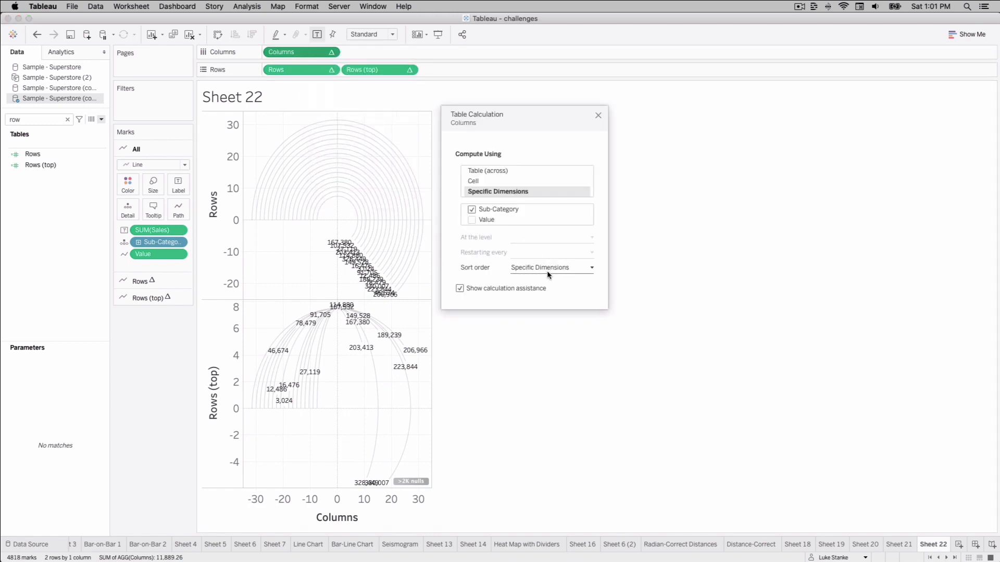
pyautogui.click(547, 270)
pyautogui.click(592, 284)
pyautogui.click(542, 298)
pyautogui.write('Sy=')
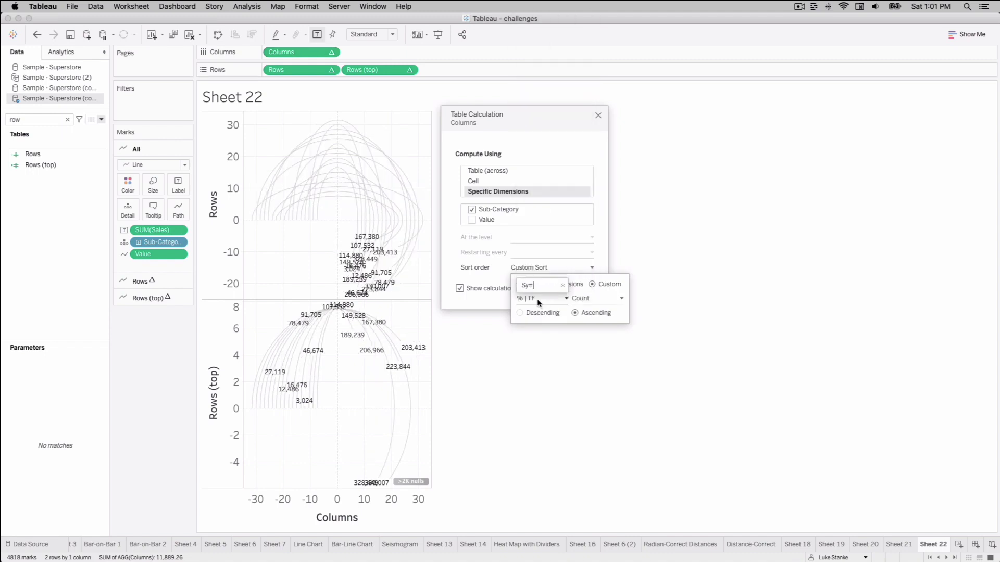
pyautogui.press('BackSpace')
pyautogui.press('BackSpace')
pyautogui.write('Sal')
pyautogui.press('Down')
pyautogui.press('Down')
pyautogui.press('Down')
pyautogui.press('Return')
pyautogui.click(576, 298)
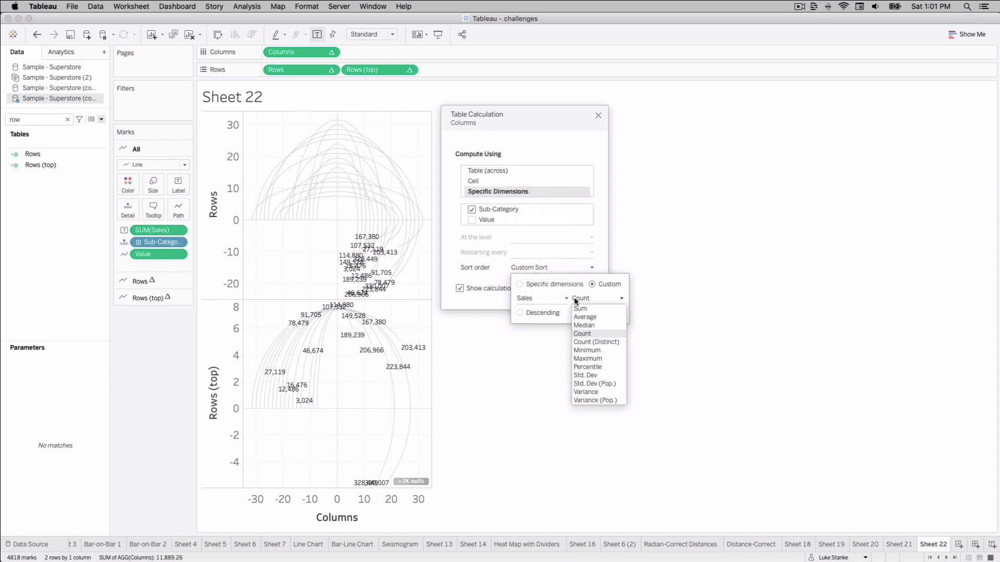
pyautogui.click(580, 309)
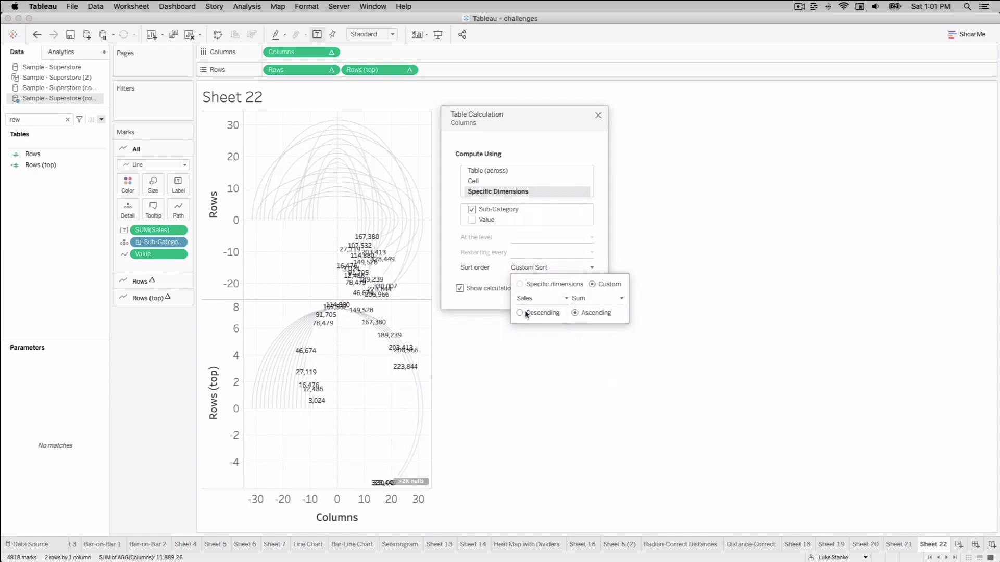
pyautogui.moveTo(255, 204)
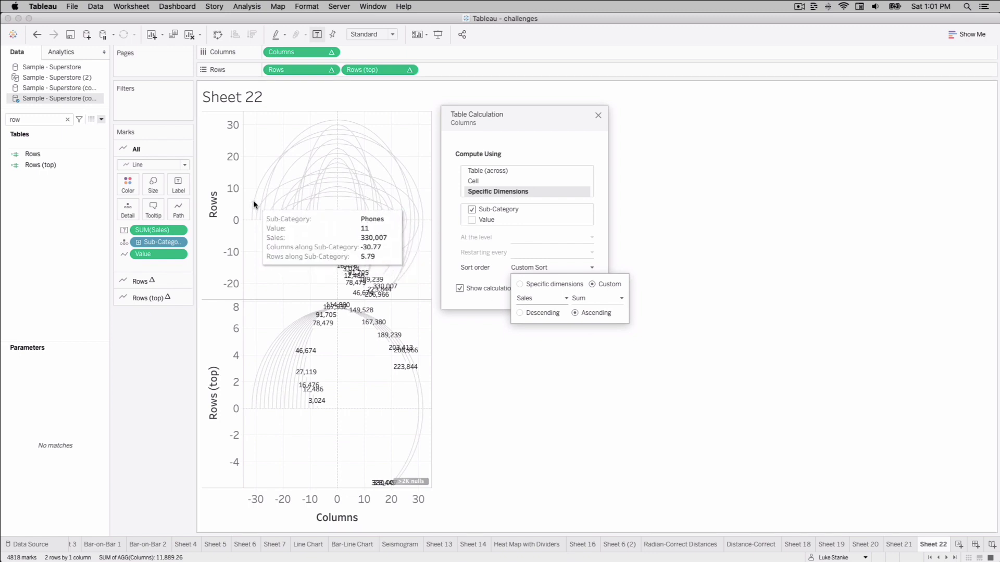
# Step: Give the Rows table calculation a custom sort by Sum of Sales, ascending
pyautogui.click(598, 117)
pyautogui.click(331, 70)
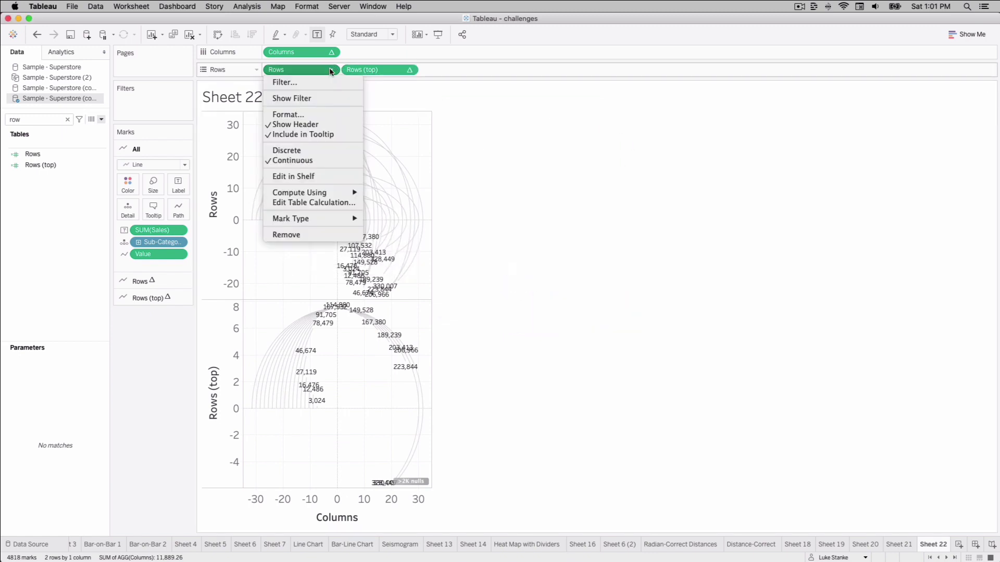
pyautogui.click(329, 201)
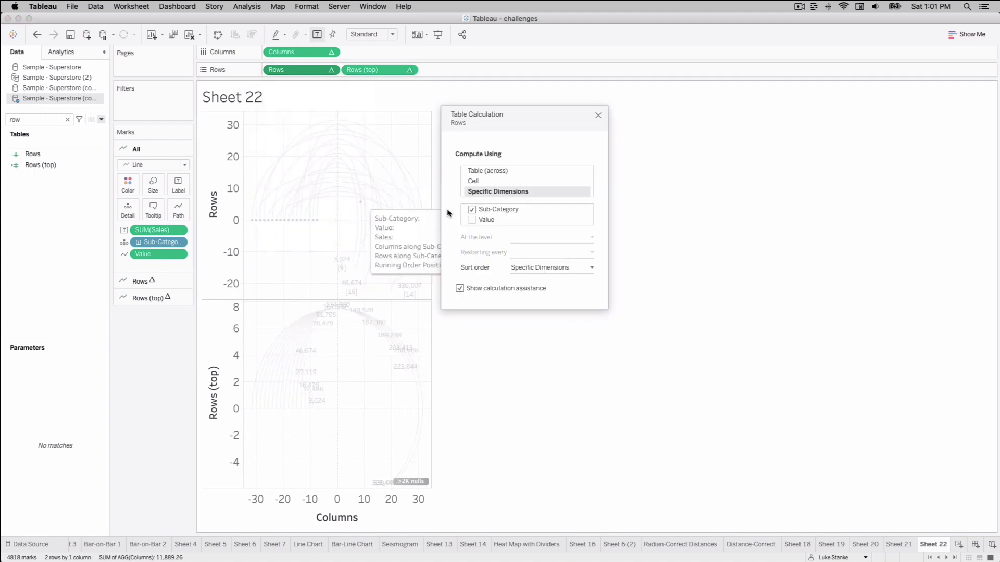
pyautogui.click(521, 268)
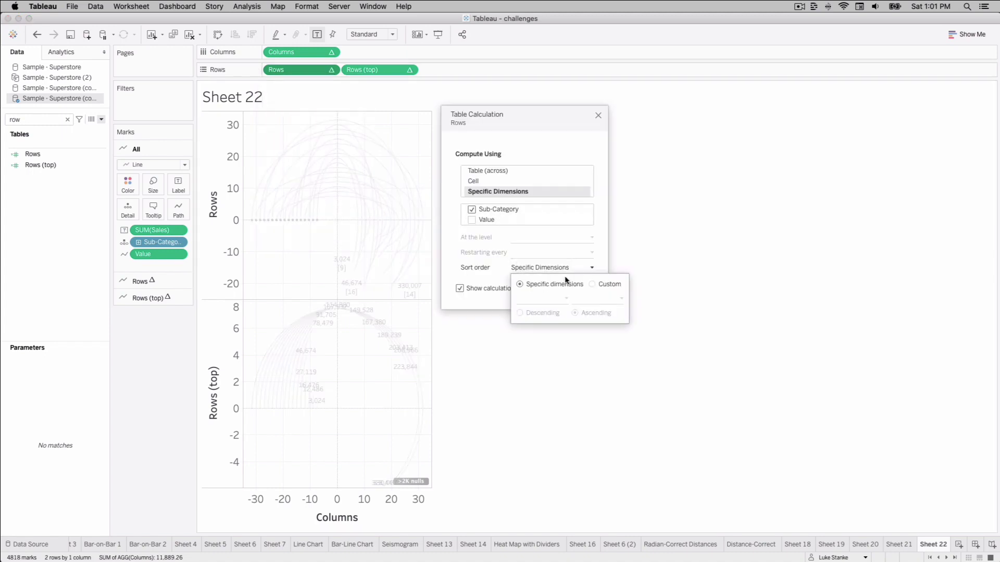
pyautogui.click(592, 284)
pyautogui.click(529, 298)
pyautogui.write('Sal')
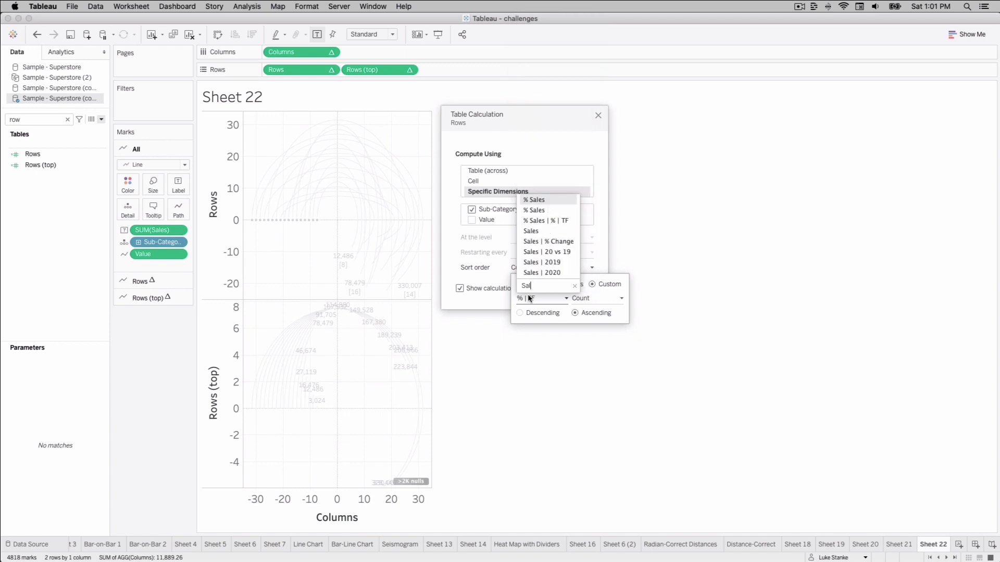
pyautogui.press('Down')
pyautogui.press('Down')
pyautogui.press('Down')
pyautogui.press('Return')
pyautogui.click(592, 298)
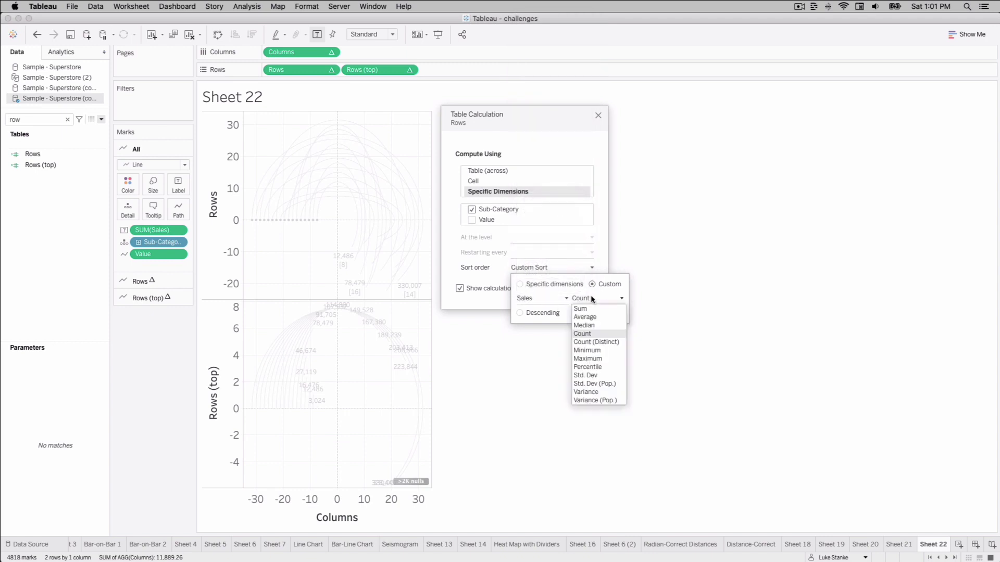
pyautogui.click(580, 308)
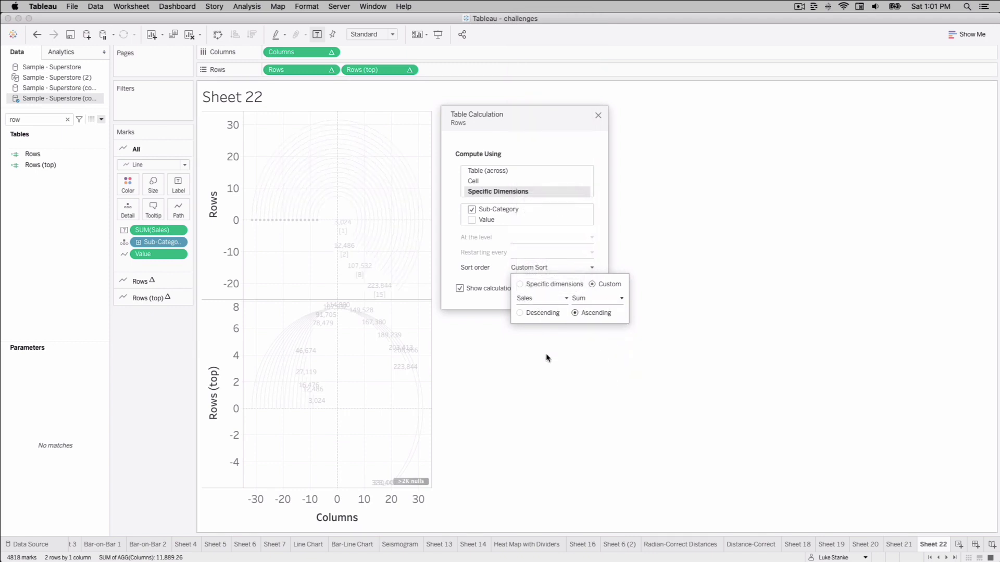
pyautogui.click(598, 115)
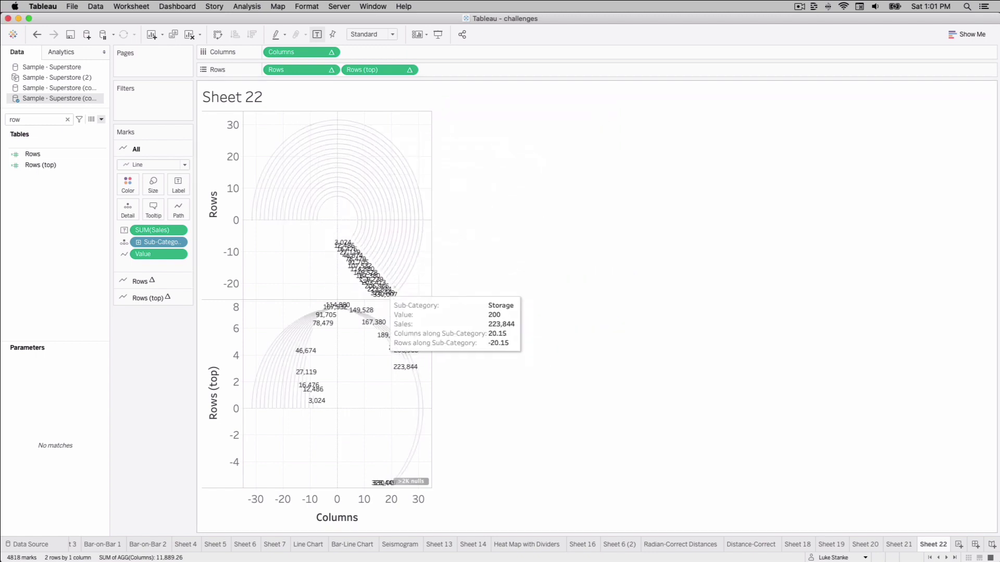
# Step: Make Rows (top) compute along the specific dimension Sub-Category
pyautogui.click(409, 70)
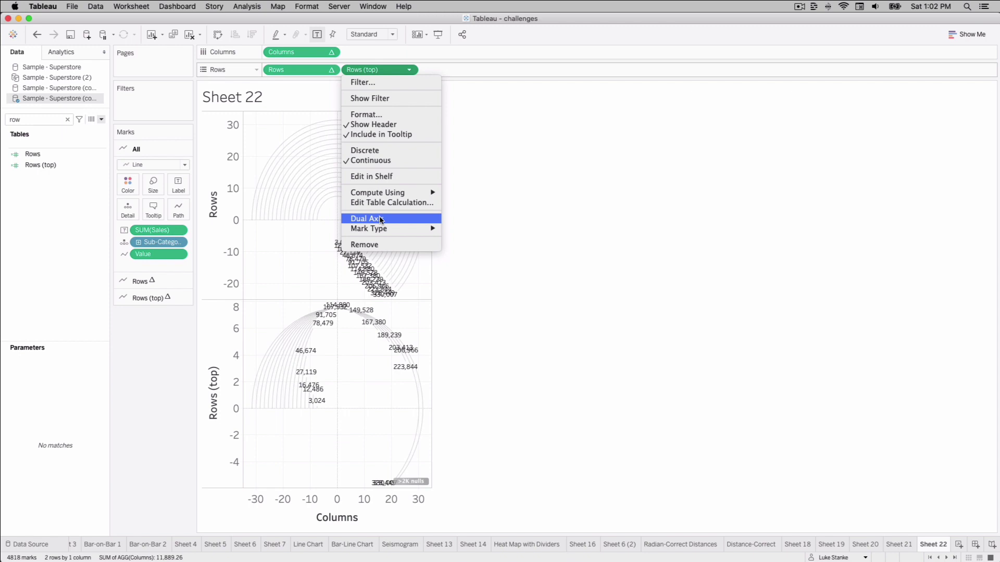
pyautogui.click(386, 203)
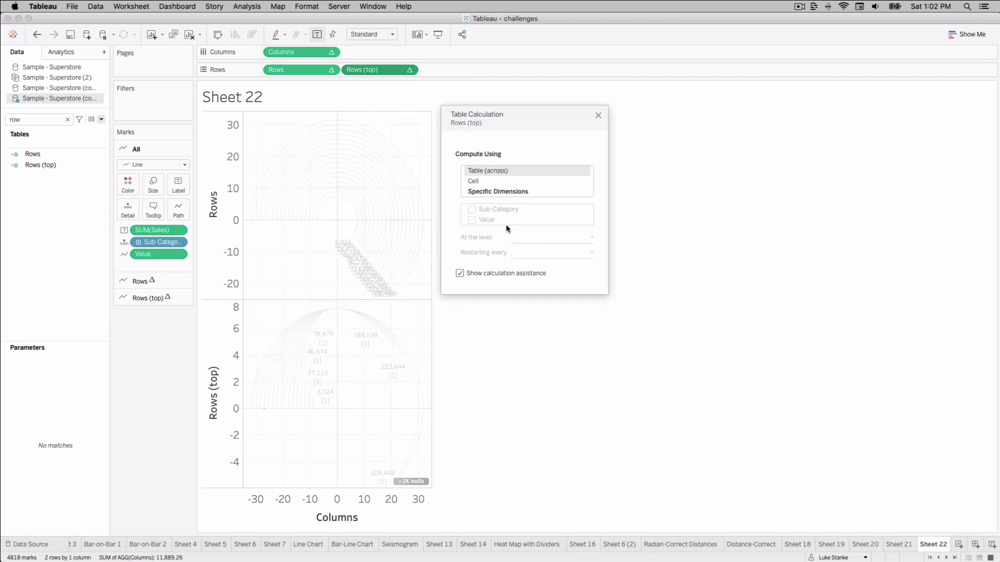
pyautogui.click(481, 192)
pyautogui.click(472, 210)
# Step: Set Rows (top)'s sort order to custom by Sum of Sales, ascending
pyautogui.click(525, 268)
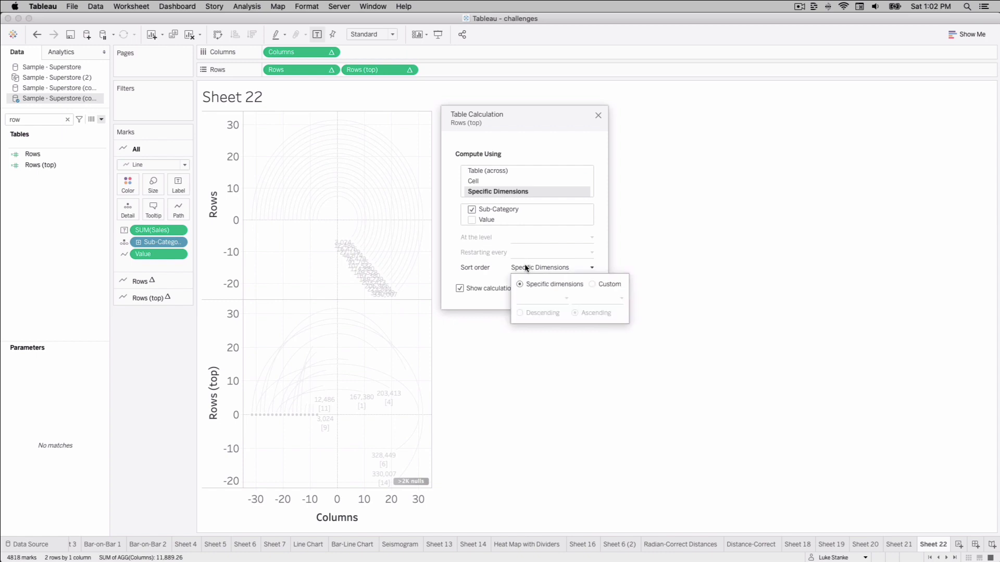
pyautogui.click(592, 285)
pyautogui.click(540, 296)
pyautogui.write('Sale')
pyautogui.press('Down')
pyautogui.press('Down')
pyautogui.press('Down')
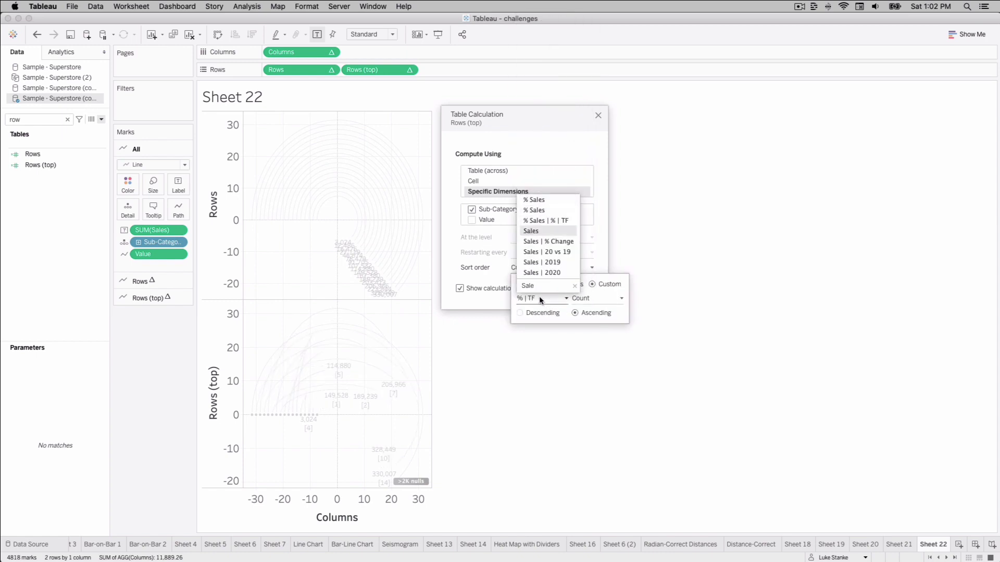
pyautogui.press('Return')
pyautogui.click(599, 298)
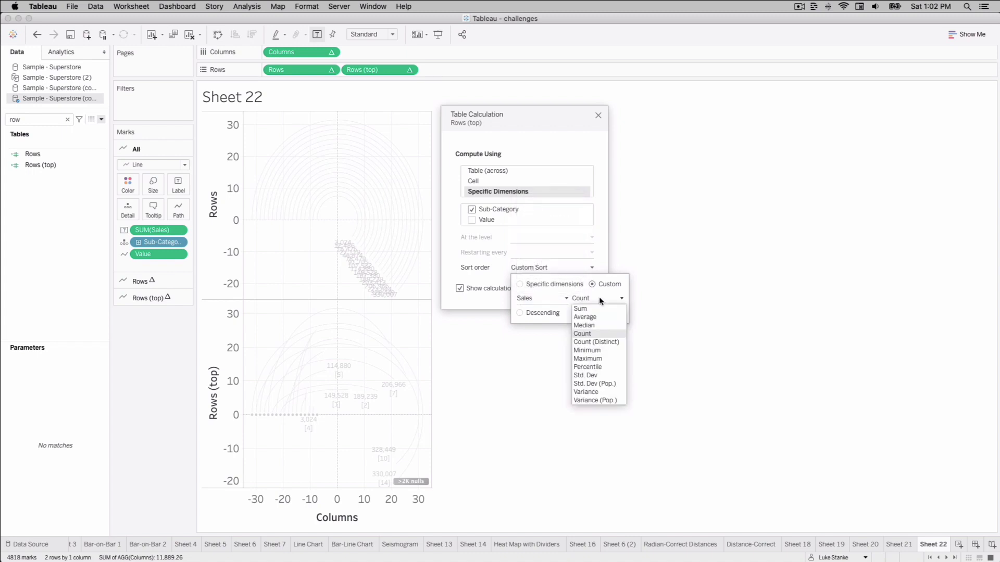
pyautogui.press('Up')
pyautogui.press('Up')
pyautogui.press('Return')
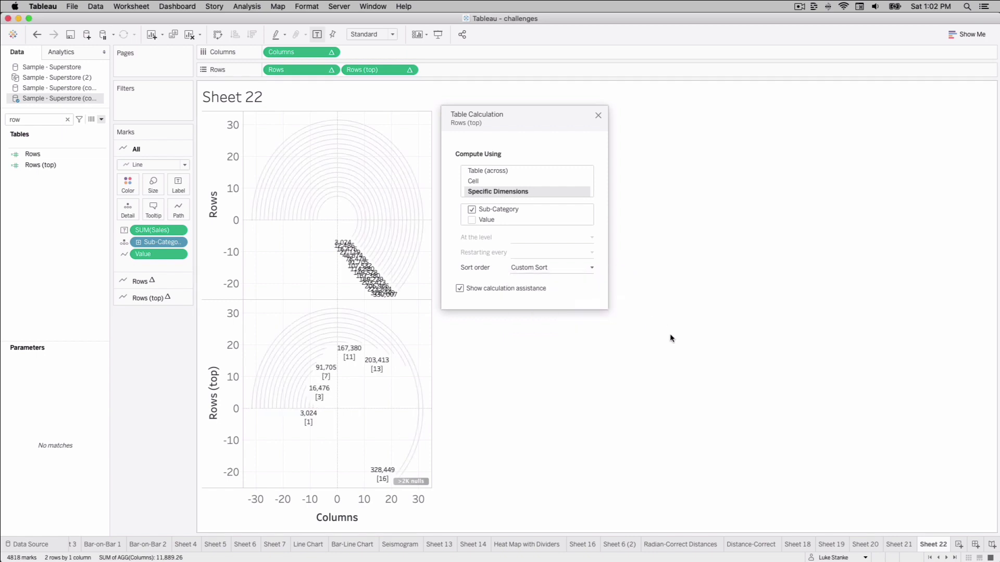
# Step: Drop Sub-Category onto Label on the Rows (top) marks card
pyautogui.click(596, 115)
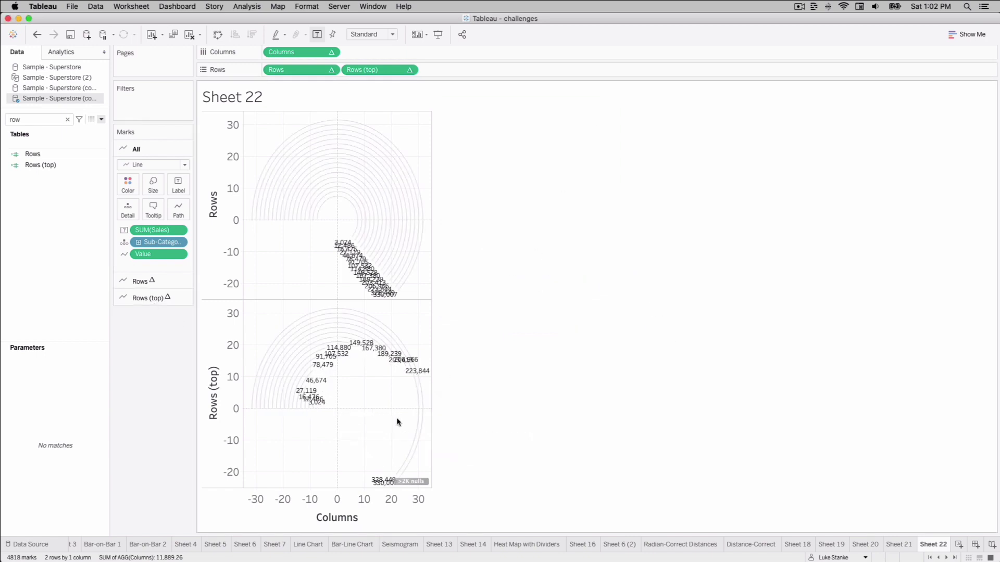
pyautogui.click(140, 297)
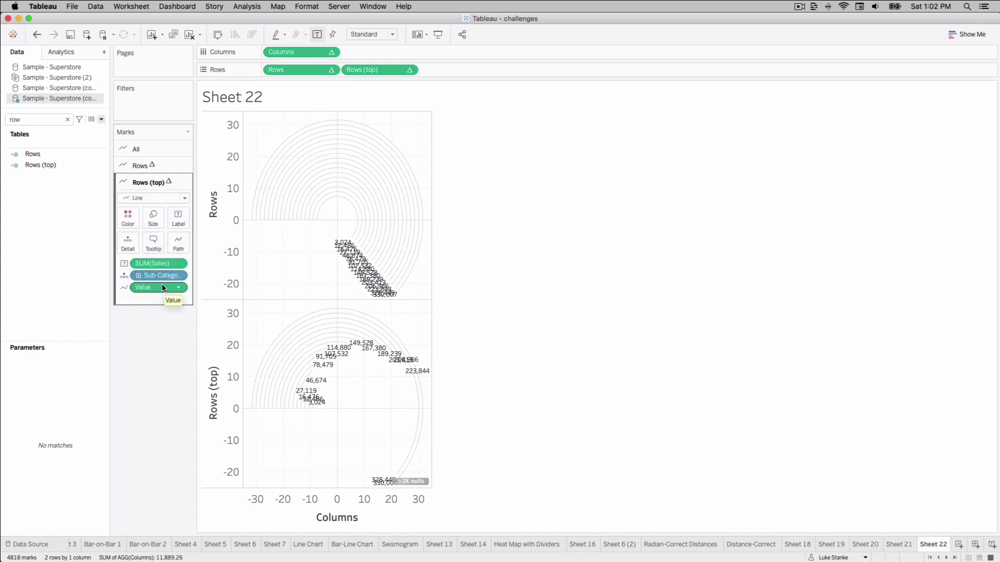
pyautogui.moveTo(152, 272)
pyautogui.mouseDown()
pyautogui.moveTo(130, 249)
pyautogui.moveTo(166, 259)
pyautogui.mouseUp()
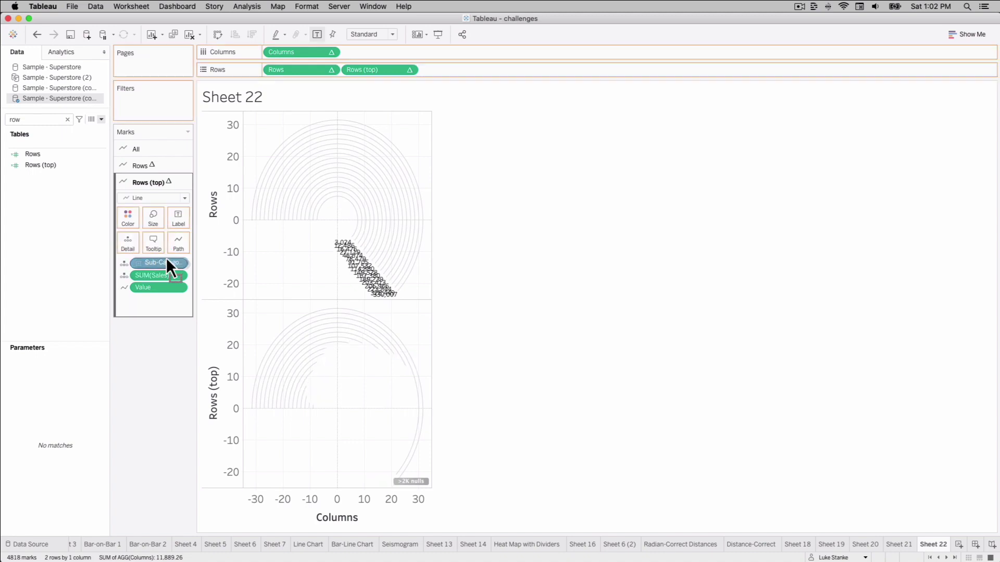
pyautogui.moveTo(180, 216); pyautogui.dragTo(179, 218)
# Step: Label only each line's start, with text rotated vertically and aligned bottom-centre
pyautogui.click(178, 218)
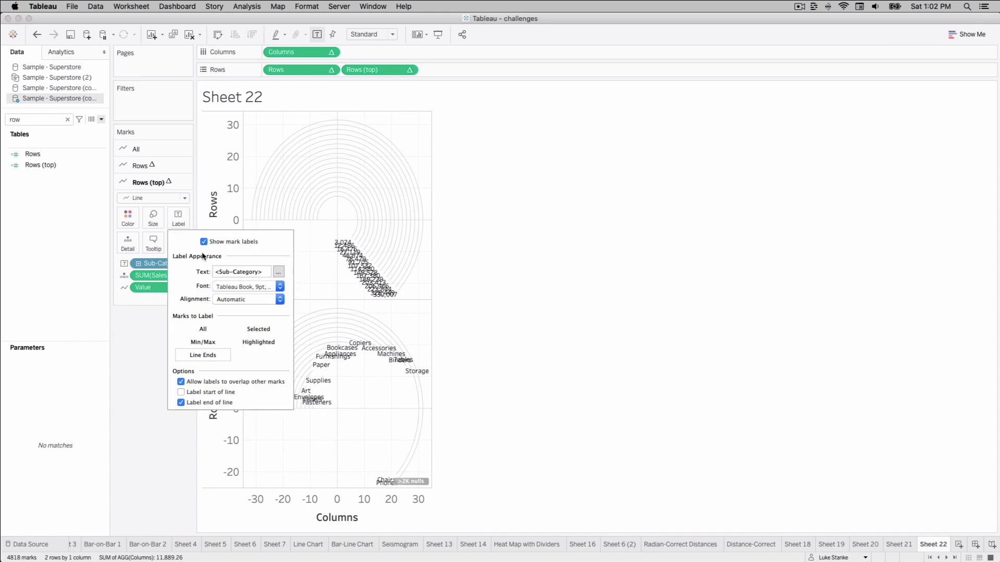
pyautogui.click(181, 403)
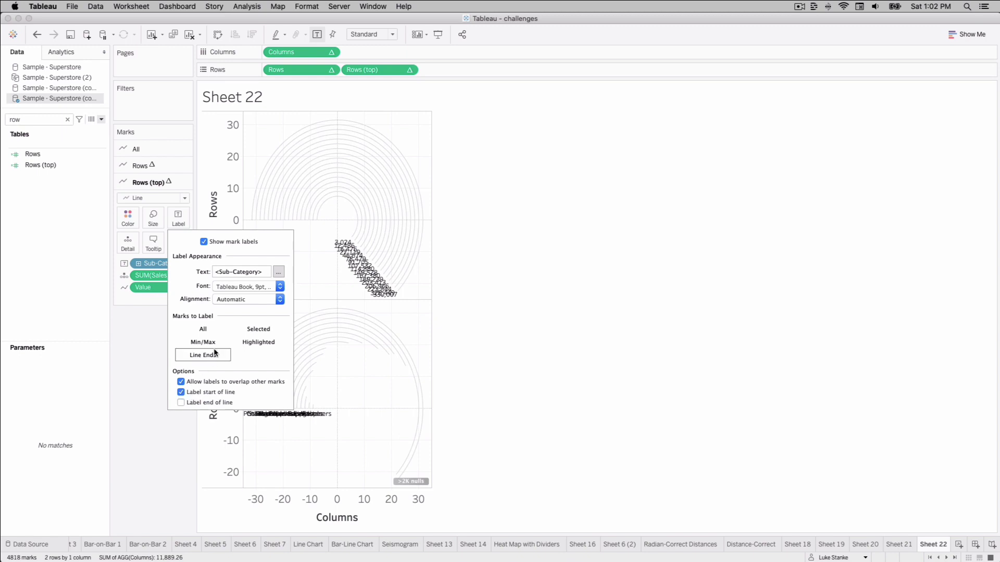
pyautogui.click(232, 300)
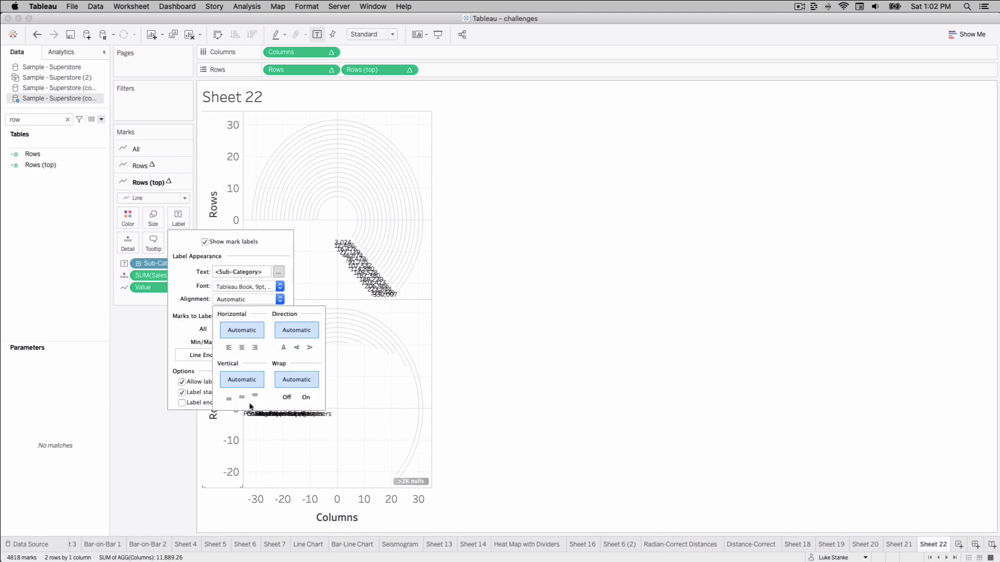
pyautogui.click(297, 348)
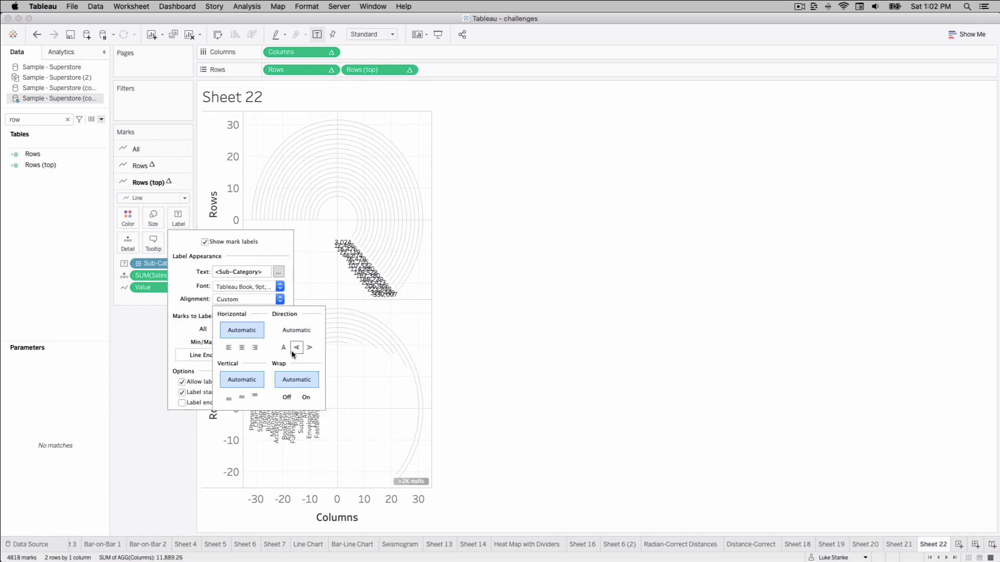
pyautogui.click(230, 399)
pyautogui.click(242, 347)
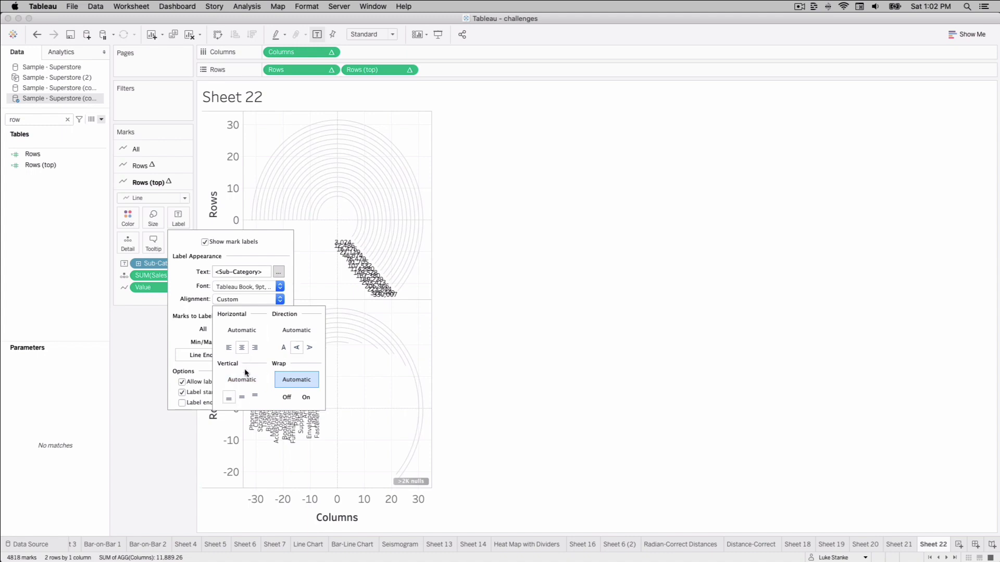
pyautogui.click(202, 329)
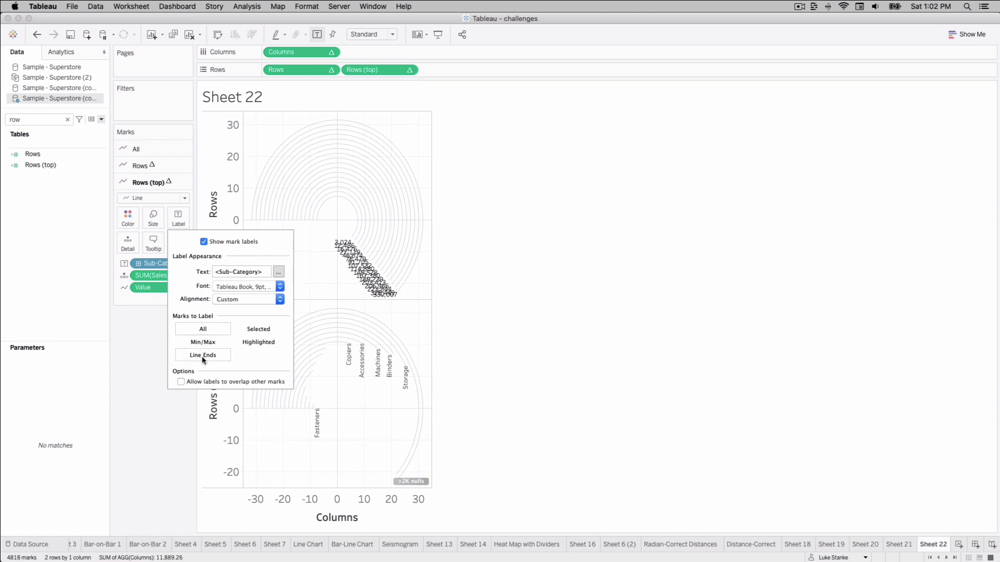
pyautogui.click(202, 355)
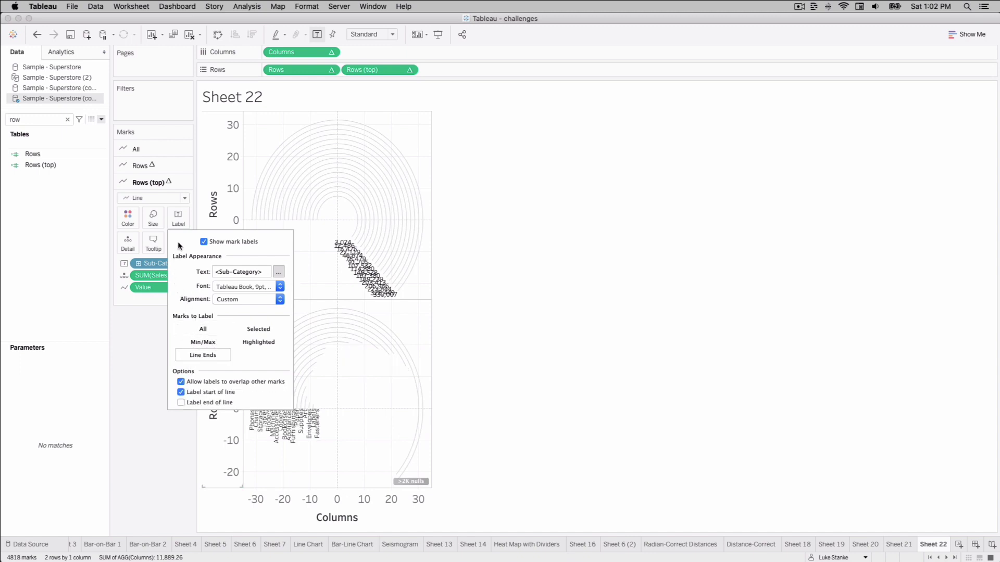
pyautogui.click(580, 351)
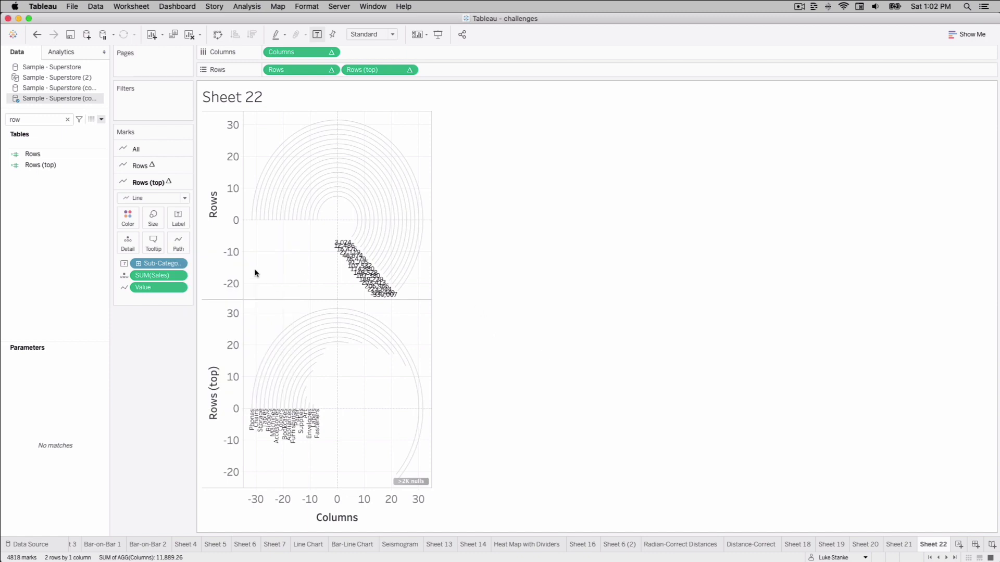
# Step: Overlay Rows (top) on a synchronized dual axis and drop Measure Names colouring from all marks
pyautogui.rightClick(358, 73)
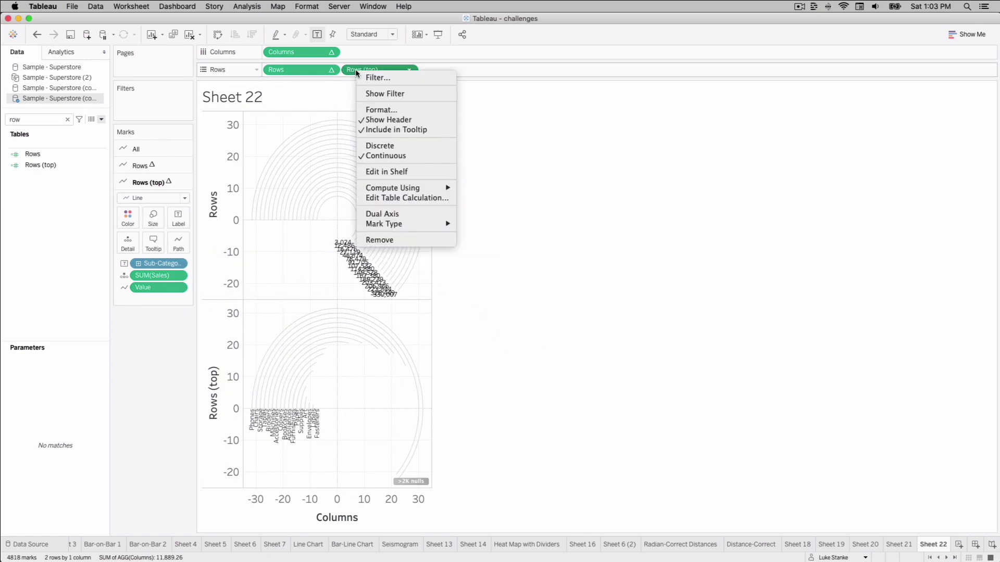
pyautogui.click(402, 210)
pyautogui.rightClick(625, 240)
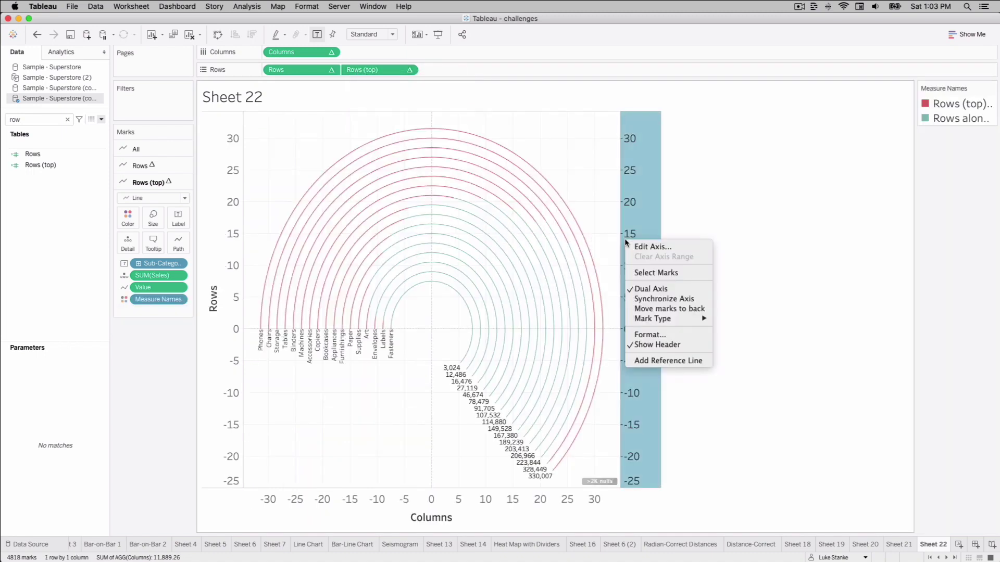
pyautogui.click(664, 298)
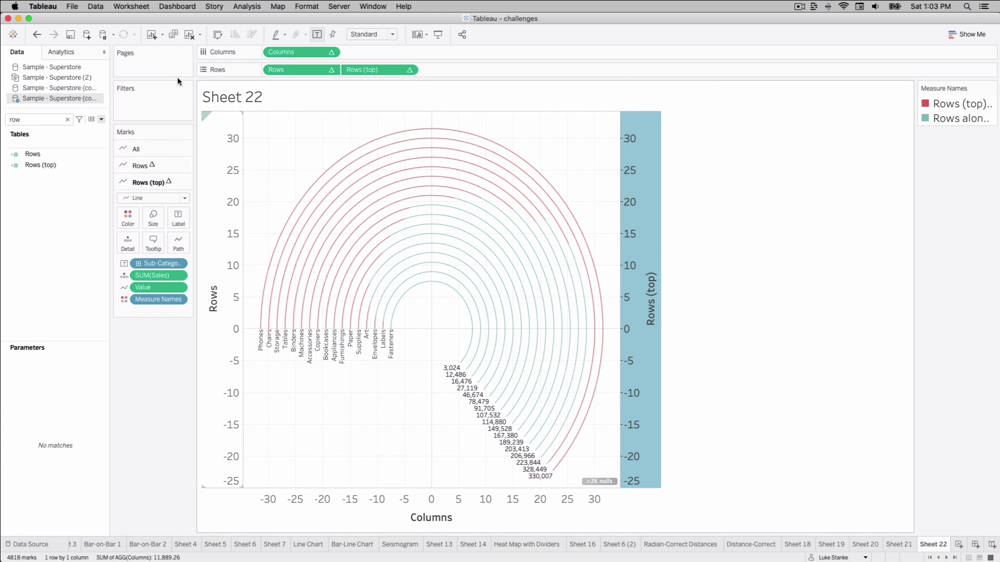
pyautogui.click(135, 150)
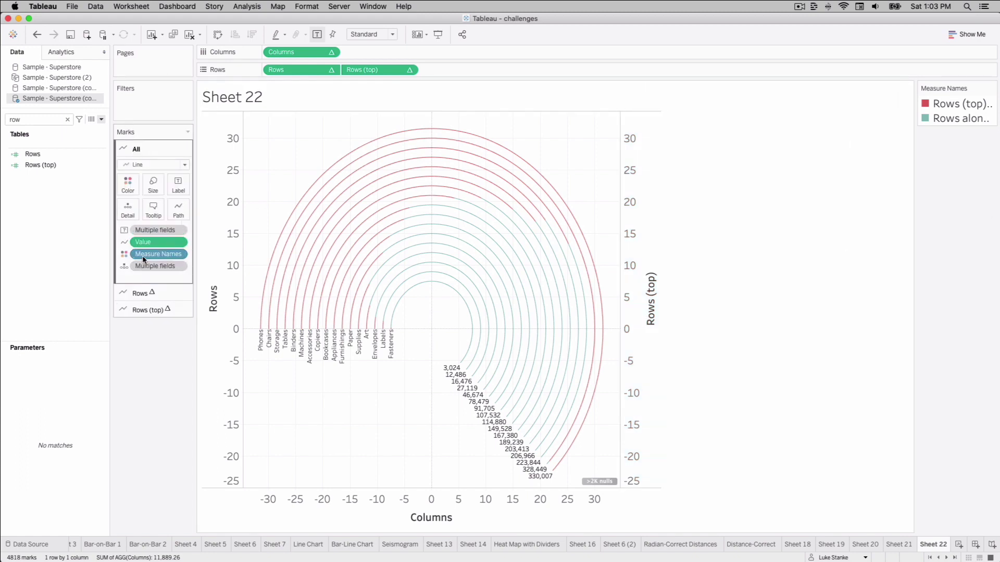
pyautogui.moveTo(144, 258); pyautogui.dragTo(60, 266)
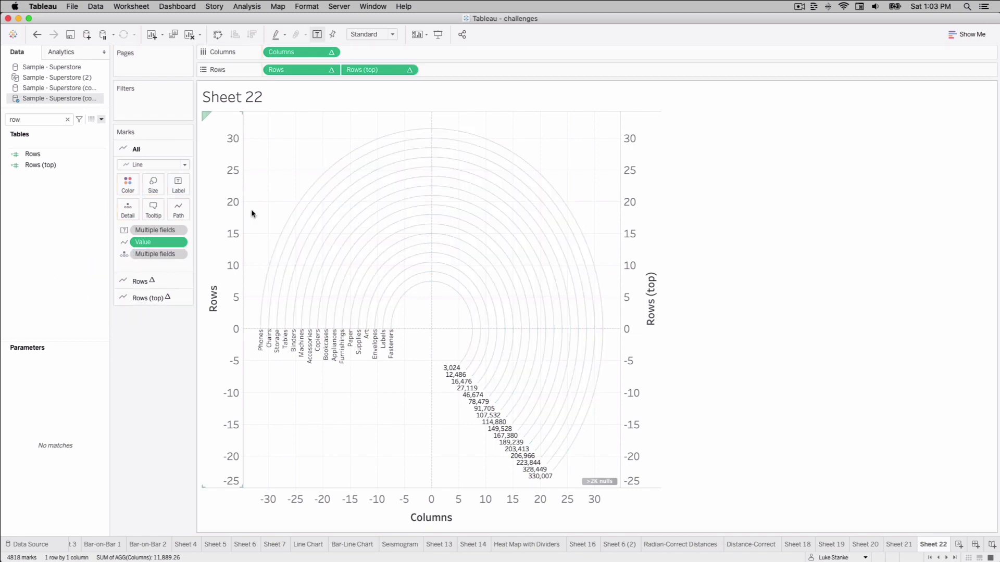
# Step: Colour the Rows (top) arcs blue-grey
pyautogui.click(148, 298)
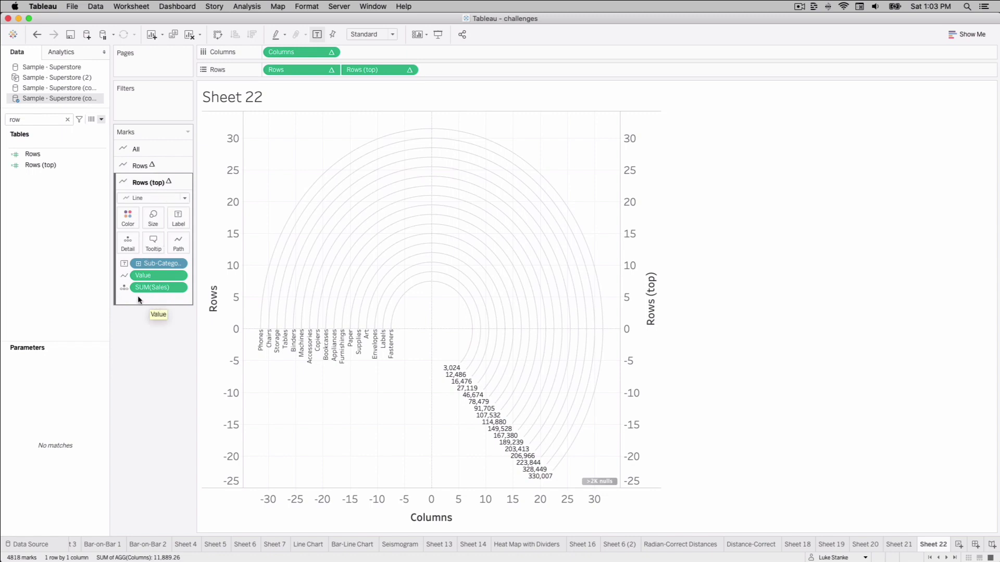
pyautogui.click(130, 222)
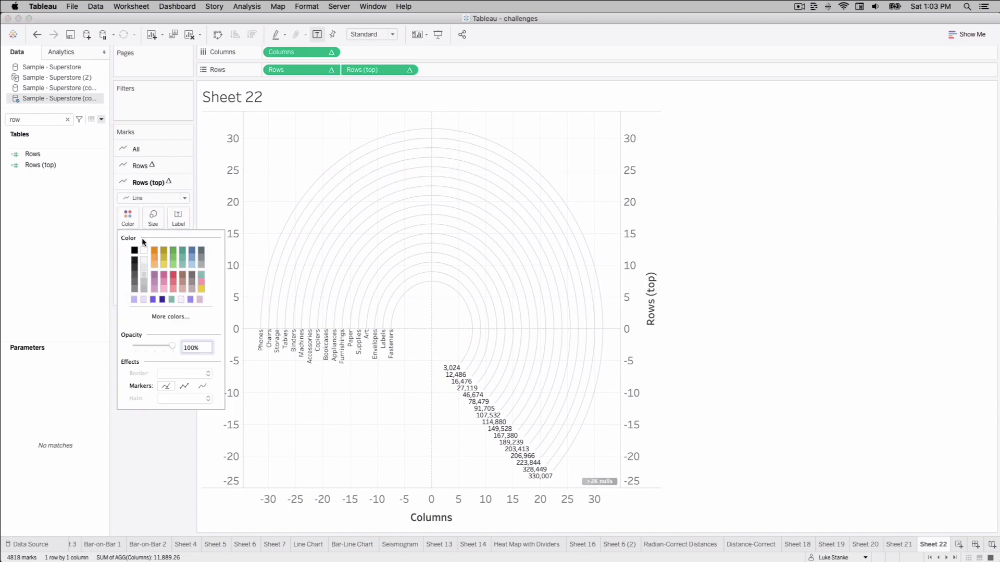
pyautogui.click(192, 255)
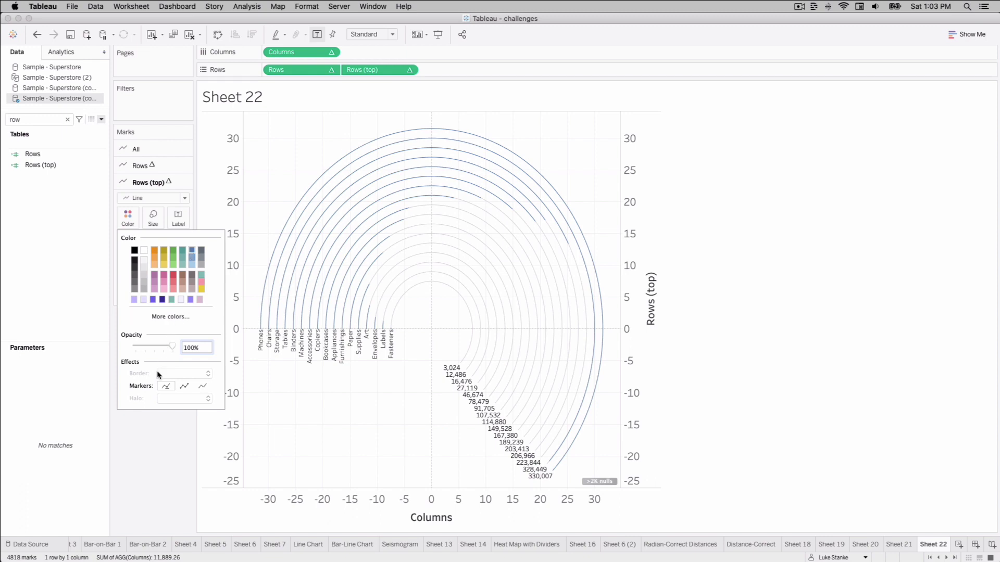
pyautogui.click(151, 422)
# Step: Increase the Rows (top) line size so the sales arcs are much thicker
pyautogui.click(153, 218)
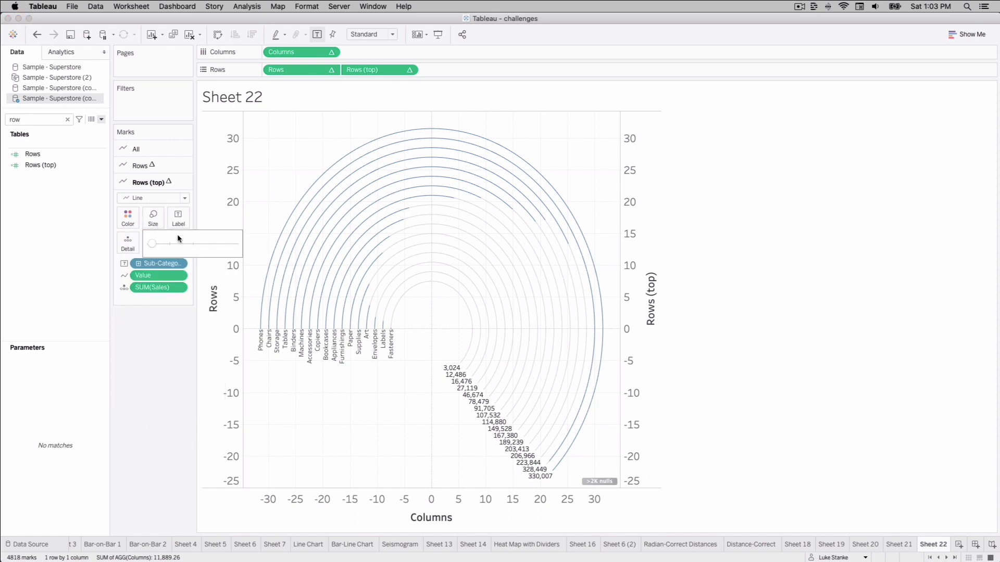
pyautogui.click(174, 243)
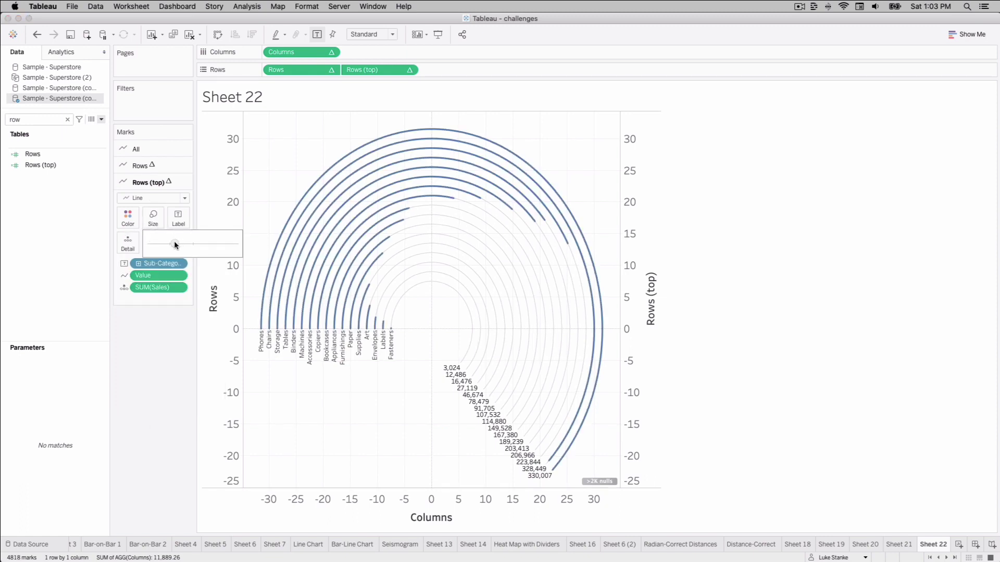
pyautogui.moveTo(174, 243); pyautogui.dragTo(180, 242)
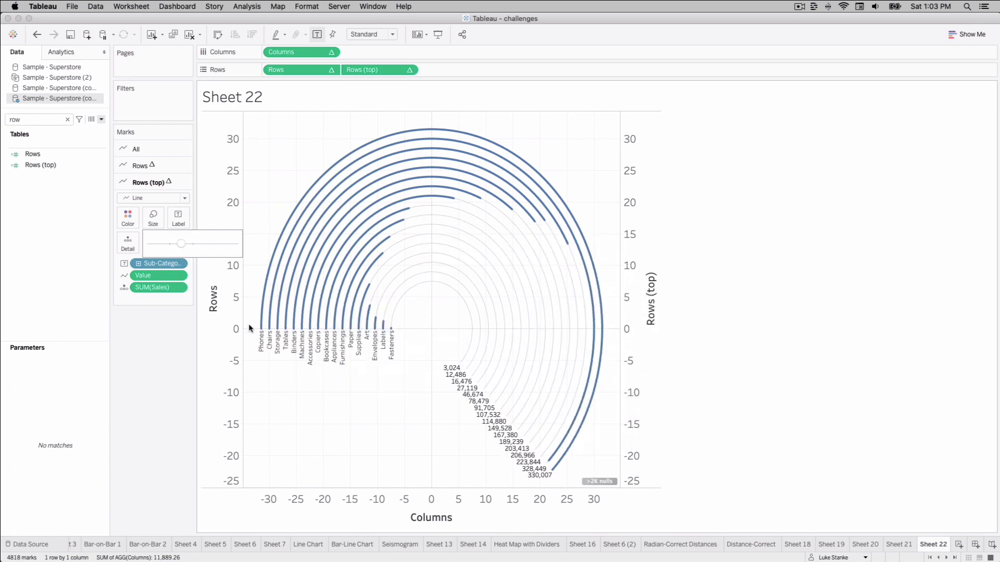
pyautogui.moveTo(321, 225)
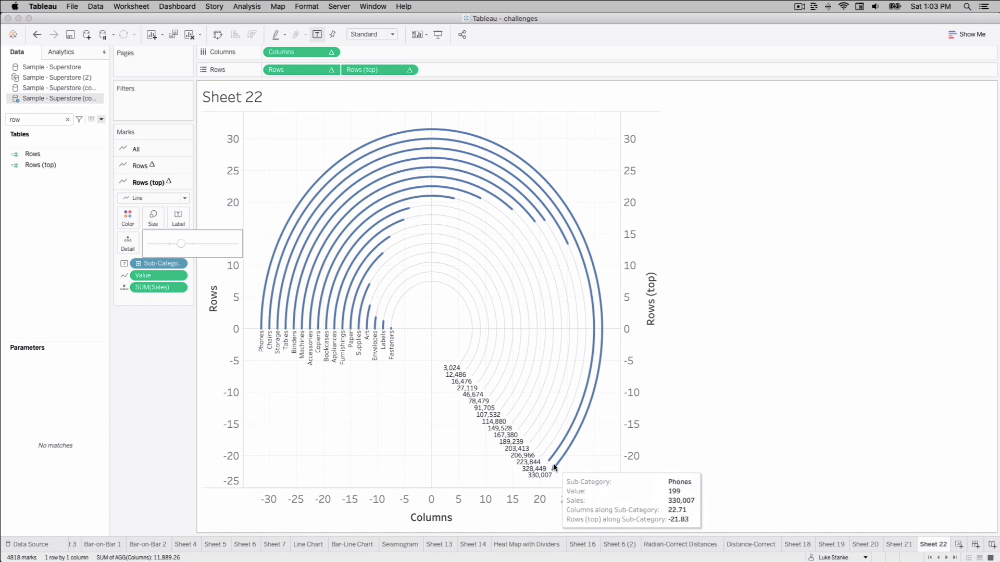
pyautogui.moveTo(548, 465)
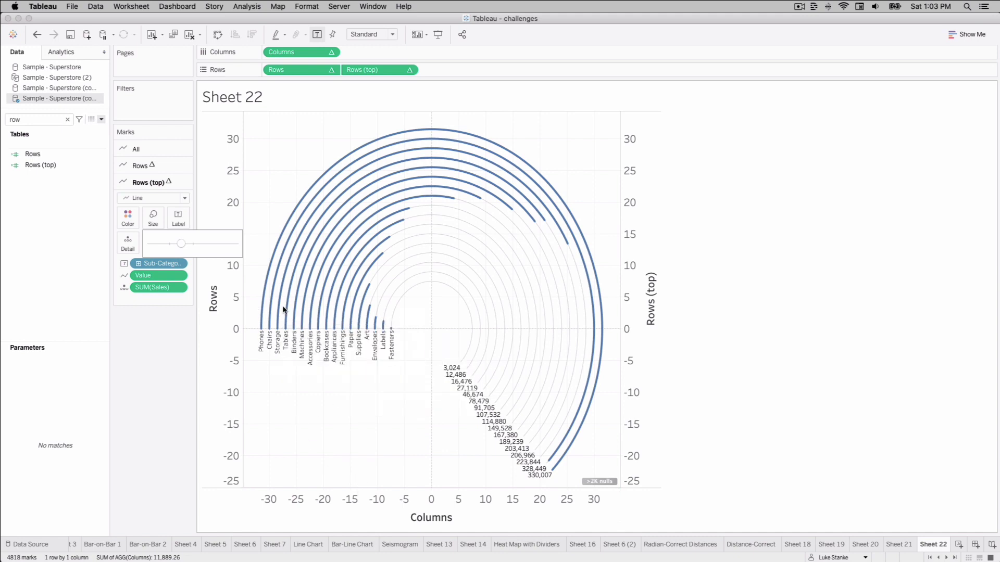
pyautogui.moveTo(350, 287)
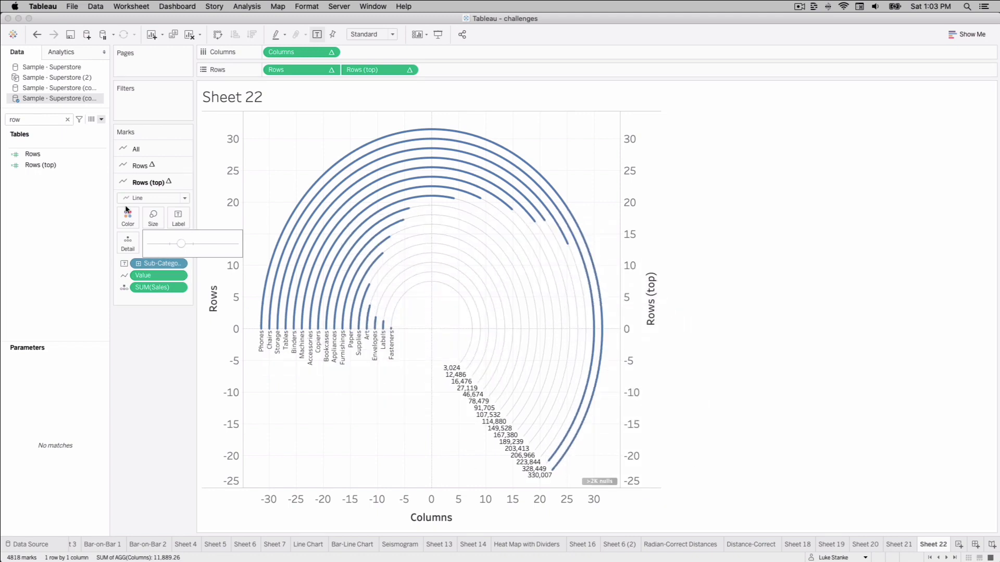
pyautogui.click(82, 166)
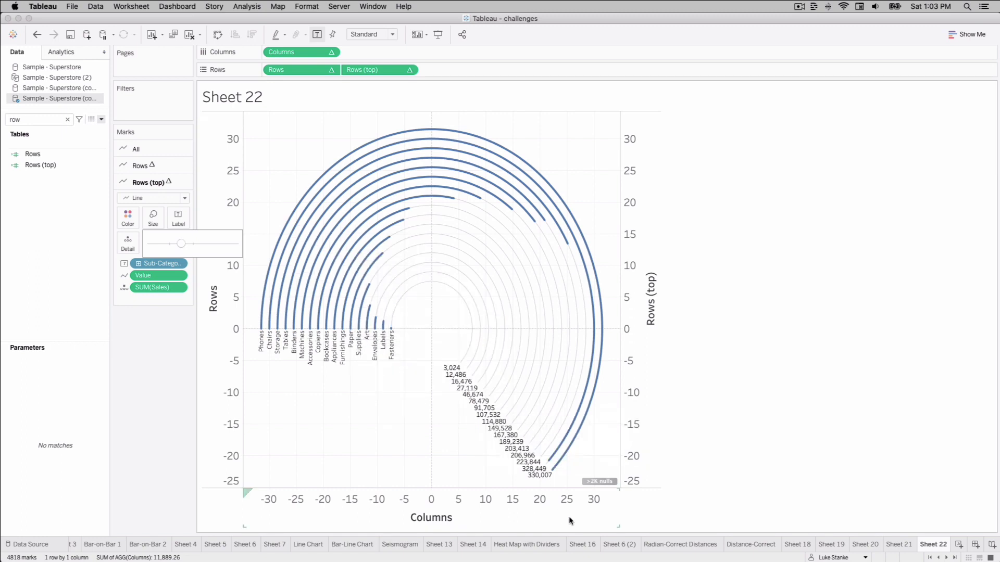
# Step: Start a new parameter from the Data pane and restrict it to a range
pyautogui.click(16, 115)
pyautogui.press('BackSpace')
pyautogui.press('BackSpace')
pyautogui.press('BackSpace')
pyautogui.write('circle')
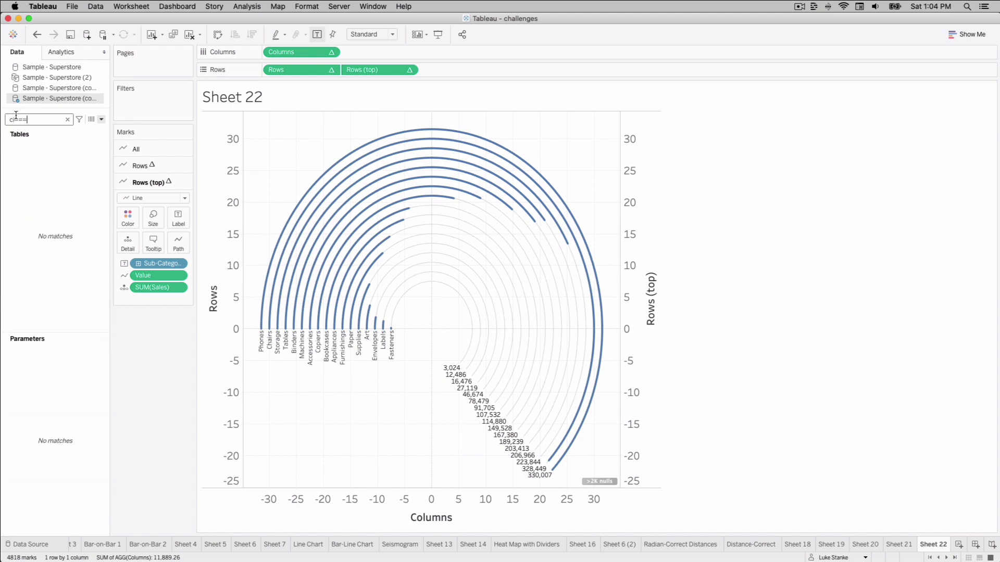
pyautogui.press('BackSpace')
pyautogui.press('BackSpace')
pyautogui.press('BackSpace')
pyautogui.press('BackSpace')
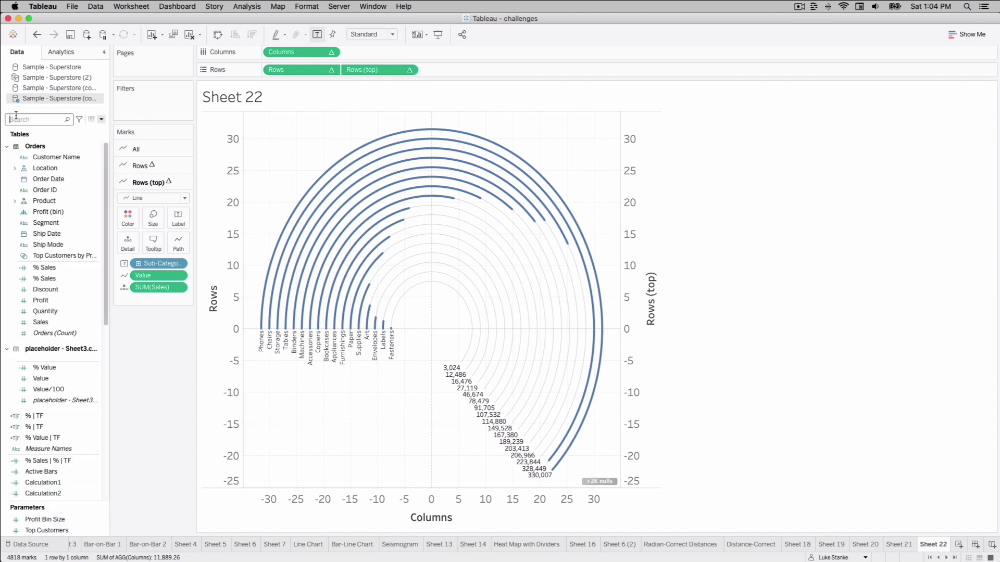
pyautogui.click(102, 119)
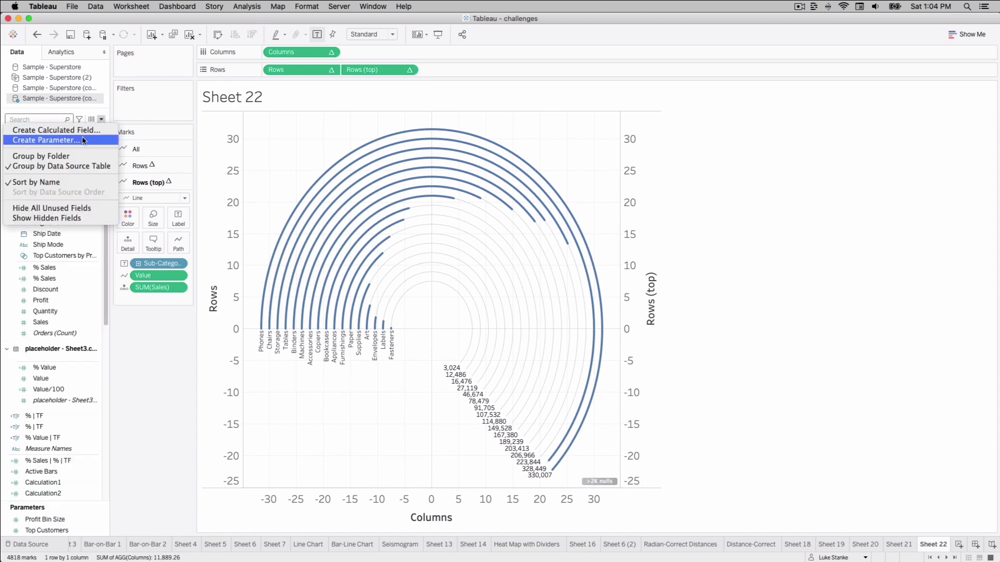
pyautogui.click(83, 136)
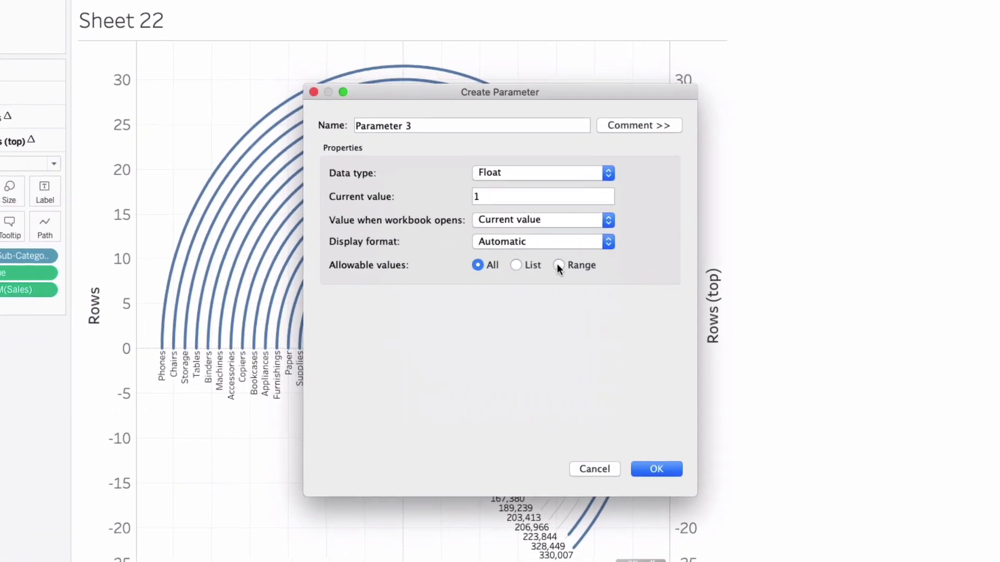
pyautogui.click(542, 270)
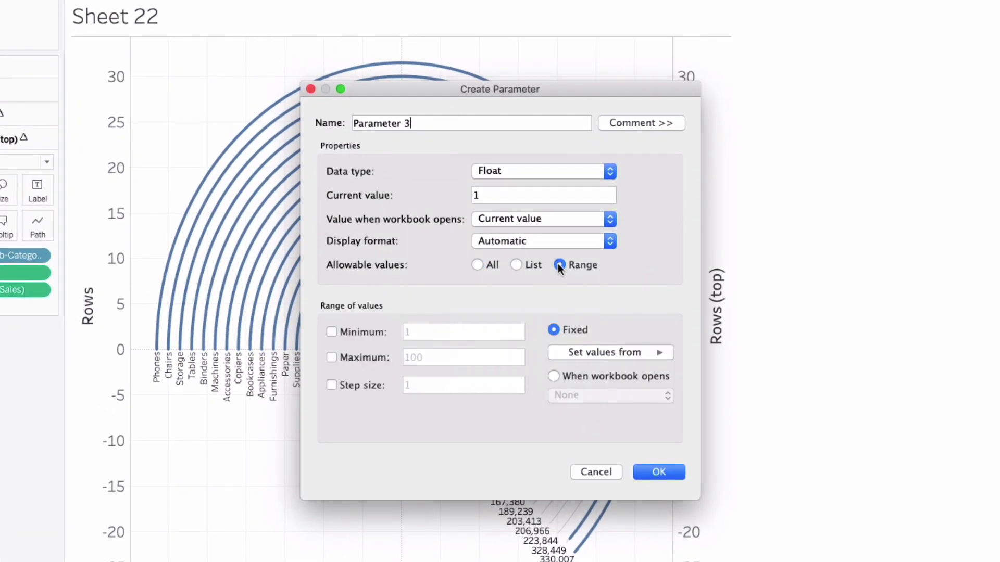
# Step: Set the parameter range to minimum 0, maximum 2, step size 0.05
pyautogui.click(331, 331)
pyautogui.click(331, 357)
pyautogui.click(418, 357)
pyautogui.doubleClick(417, 357)
pyautogui.write('2')
pyautogui.click(409, 334)
pyautogui.write('0')
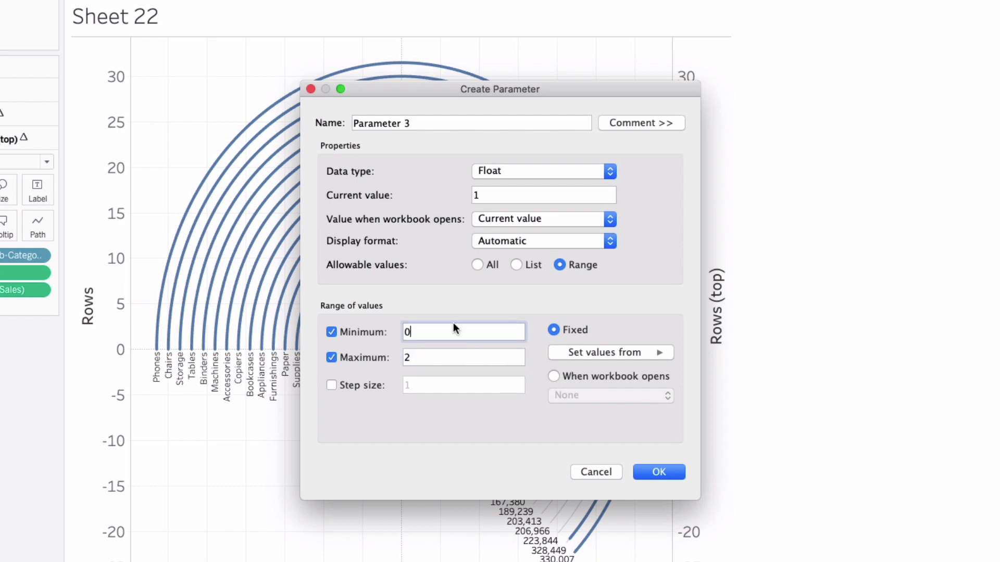
pyautogui.click(364, 381)
pyautogui.click(451, 391)
pyautogui.press('BackSpace')
pyautogui.write('.05')
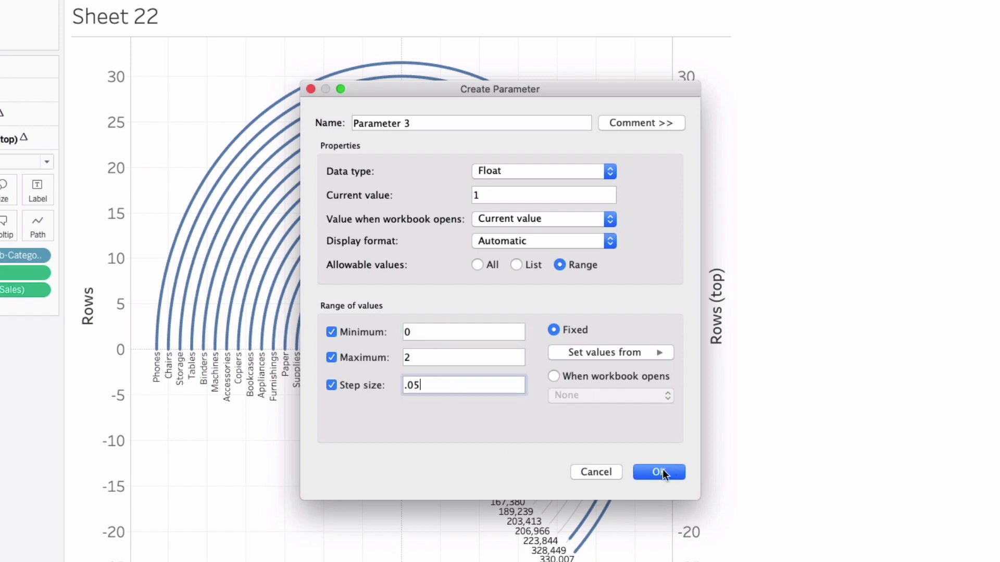
# Step: Name the parameter 'Size of Circle' and create it
pyautogui.click(399, 124)
pyautogui.tripleClick(398, 123)
pyautogui.write('Size of Circle')
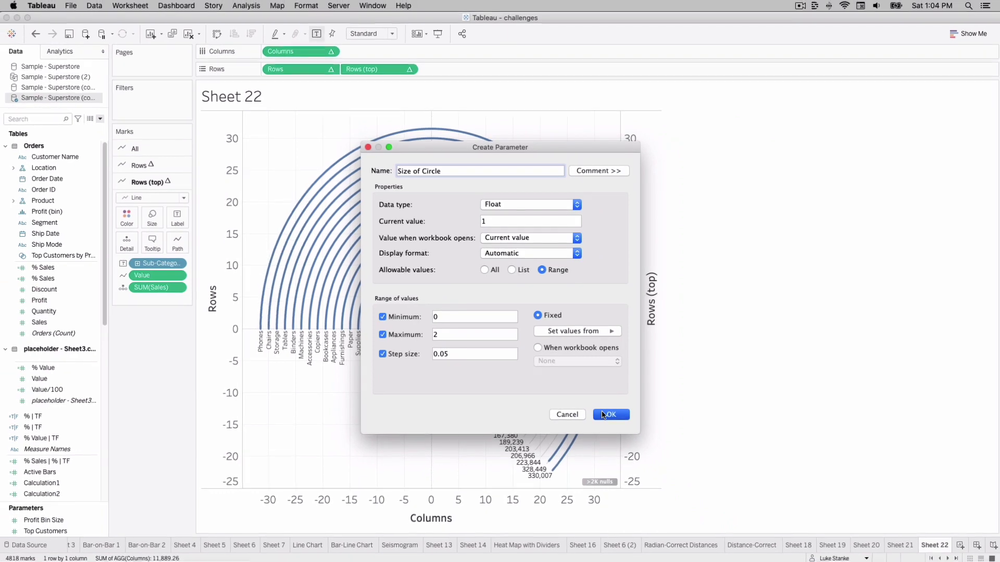
pyautogui.click(636, 459)
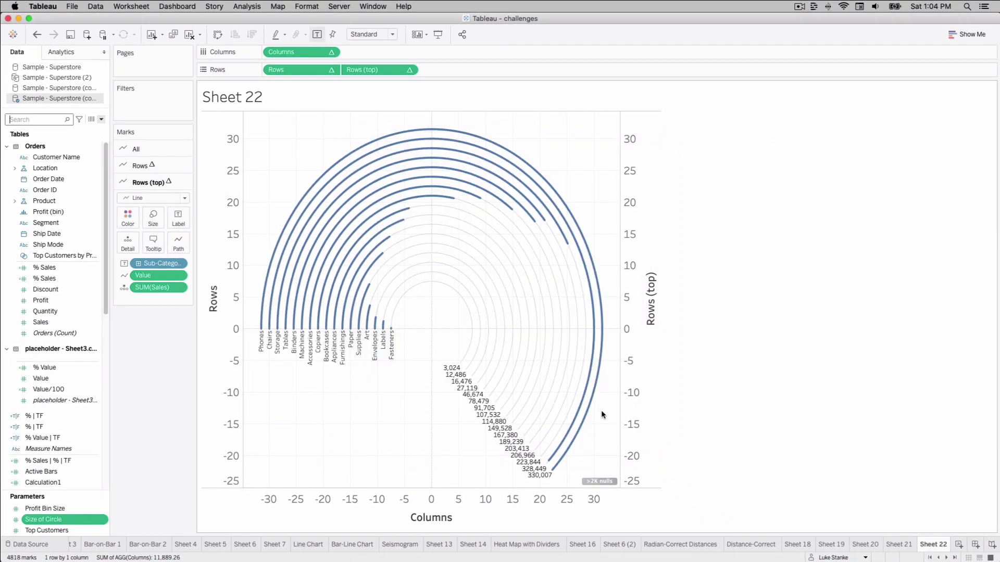
# Step: Replace 1.25 with [Size of Circle] in the Rows calculation
pyautogui.click(44, 127)
pyautogui.write('row')
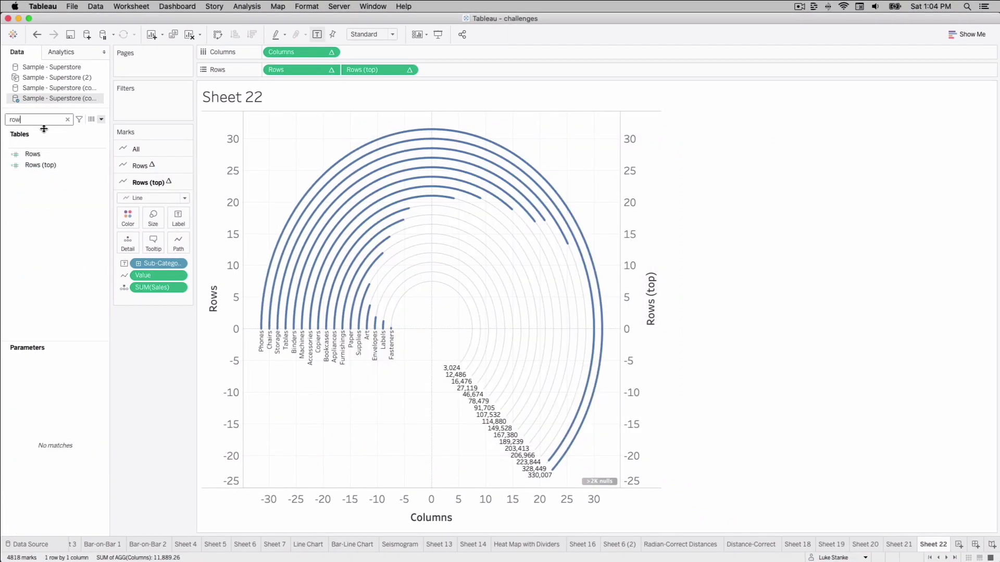
pyautogui.rightClick(34, 154)
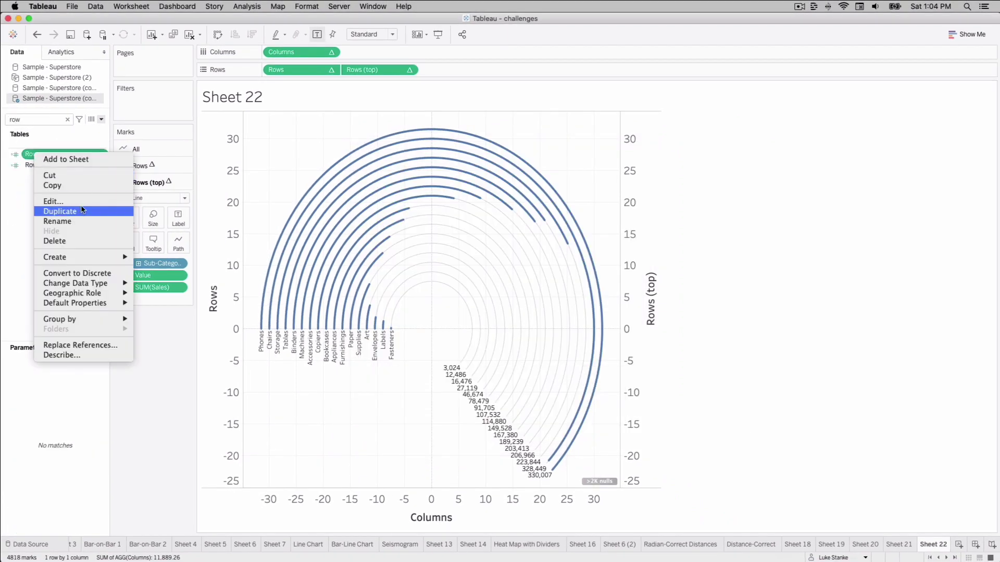
pyautogui.click(81, 202)
pyautogui.click(482, 223)
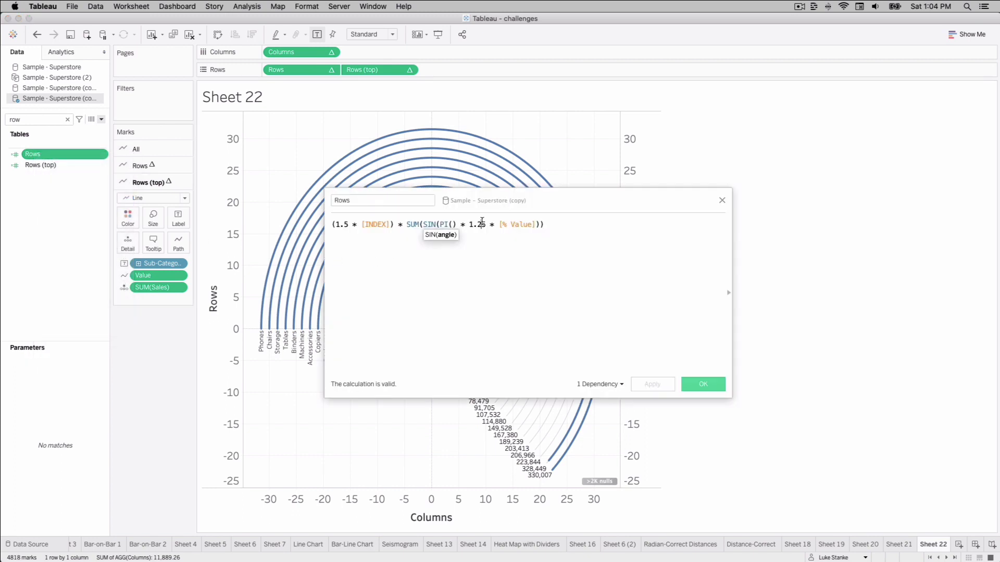
pyautogui.doubleClick(482, 223)
pyautogui.press('BackSpace')
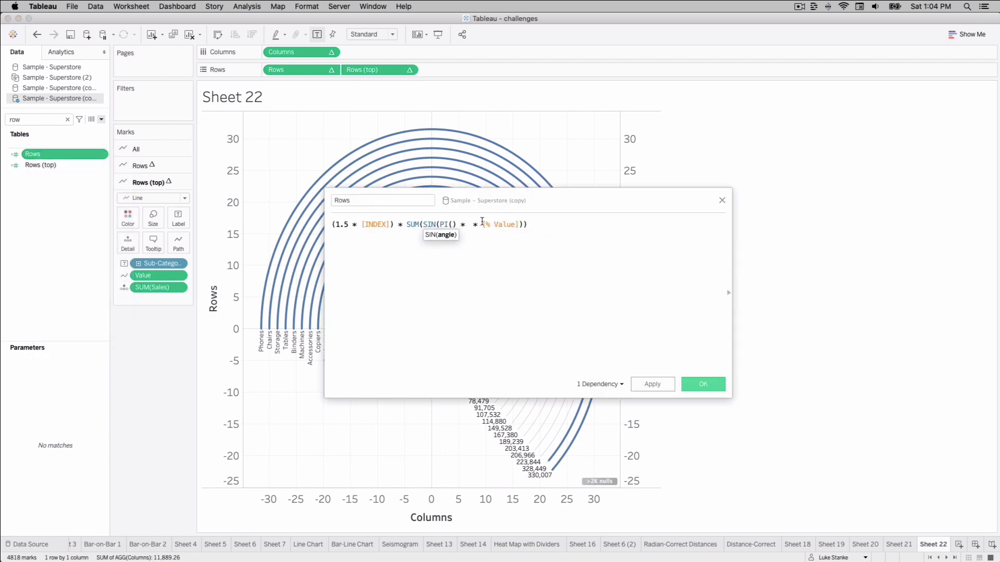
pyautogui.write('cir')
pyautogui.press('End')
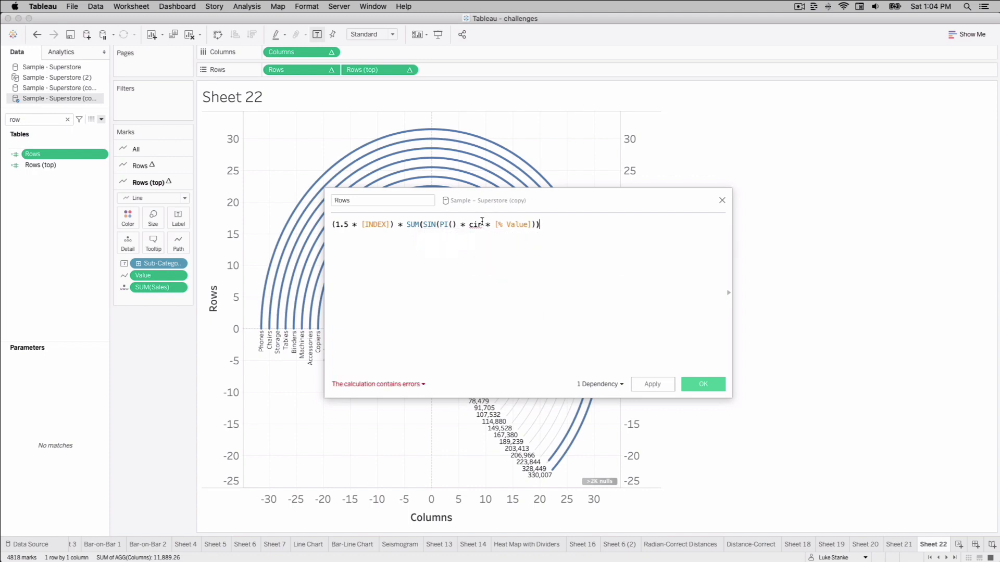
pyautogui.write('c')
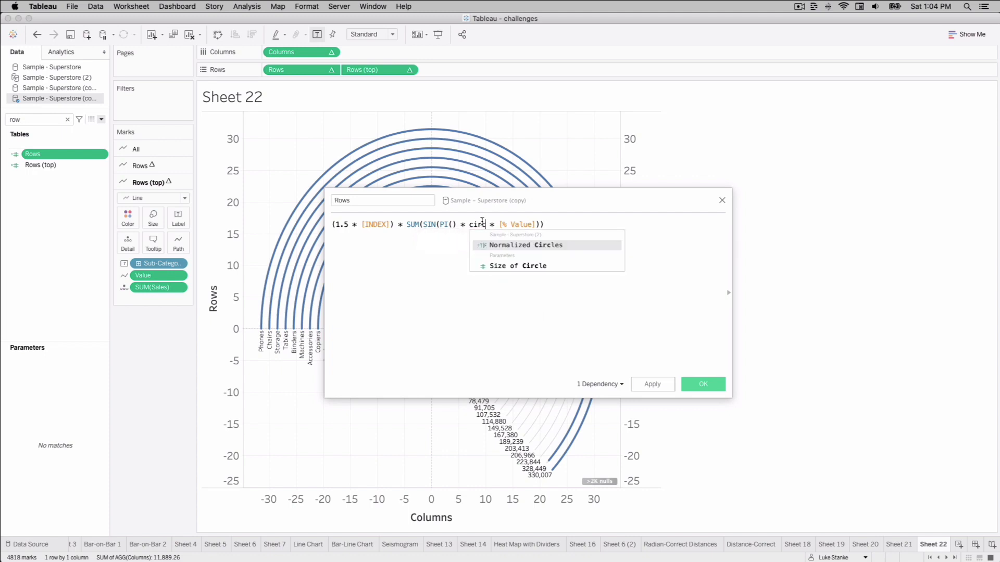
pyautogui.press('Down')
pyautogui.press('Return')
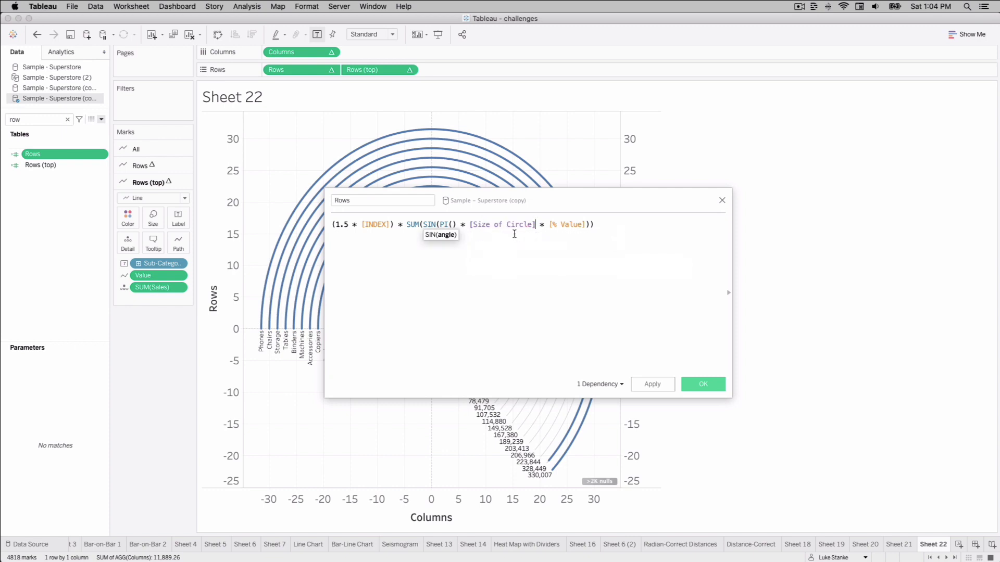
pyautogui.click(703, 384)
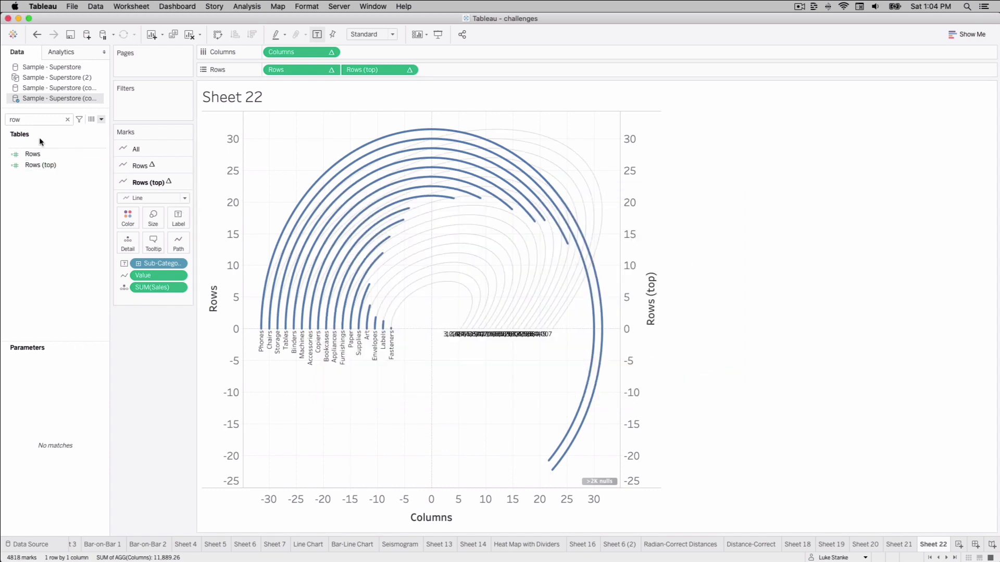
# Step: Swap 1.25 for [Size of Circle] in the Rows (top) calculation
pyautogui.click(47, 165)
pyautogui.rightClick(48, 166)
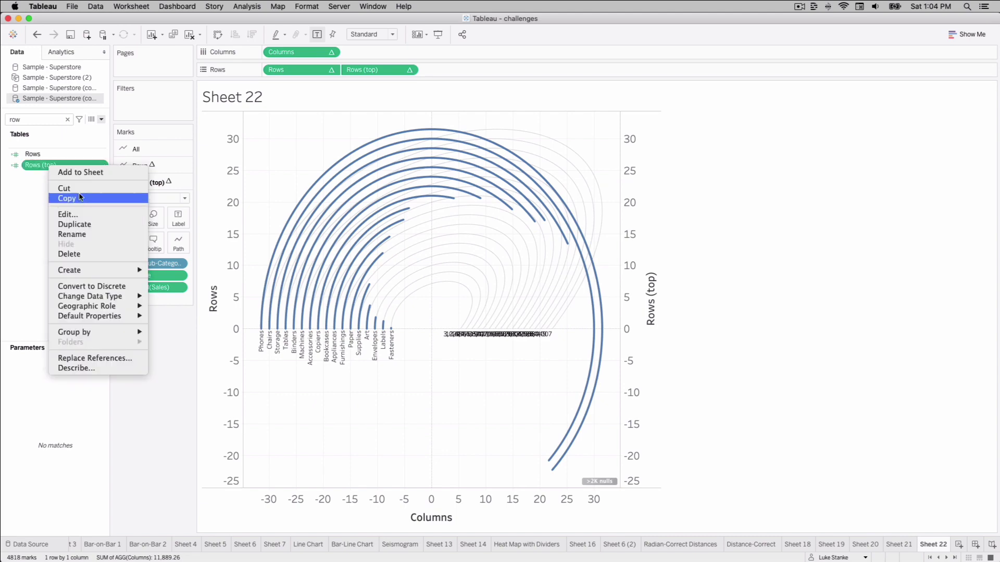
pyautogui.click(78, 216)
pyautogui.click(471, 225)
pyautogui.hotkey('shift', 'Right')
pyautogui.hotkey('shift', 'Right')
pyautogui.hotkey('shift', 'Right')
pyautogui.hotkey('shift', 'Right')
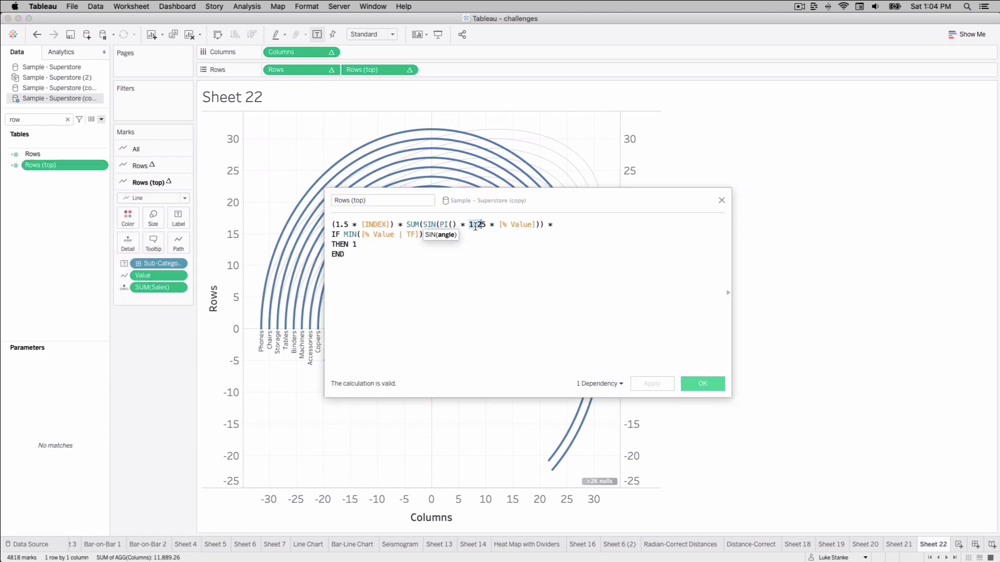
pyautogui.write('[Size of Circle]')
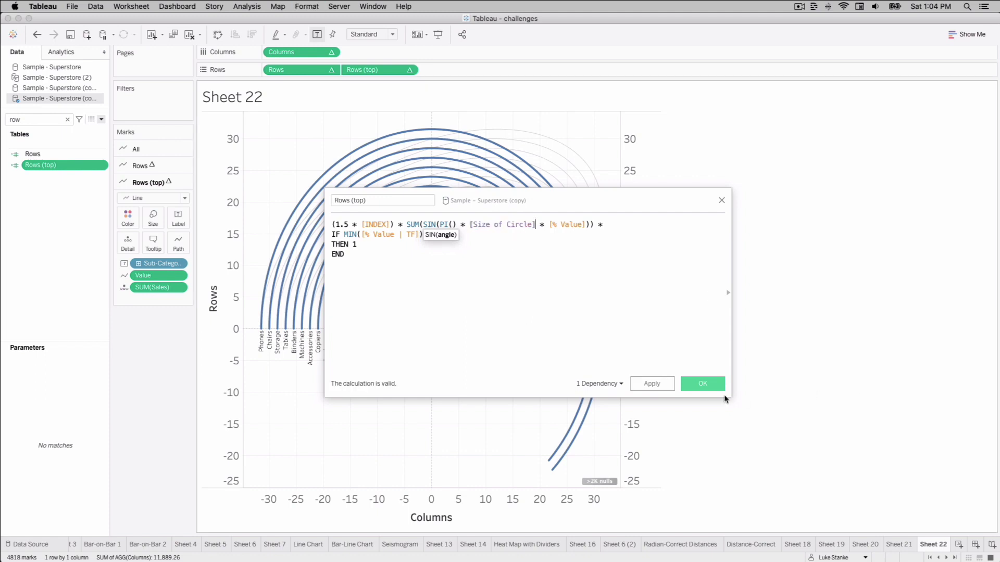
pyautogui.click(702, 384)
# Step: Swap 1.25 for [Size of Circle] in the Columns calculation
pyautogui.click(41, 117)
pyautogui.press('BackSpace')
pyautogui.press('BackSpace')
pyautogui.press('BackSpace')
pyautogui.write('co')
pyautogui.click(37, 258)
pyautogui.rightClick(38, 259)
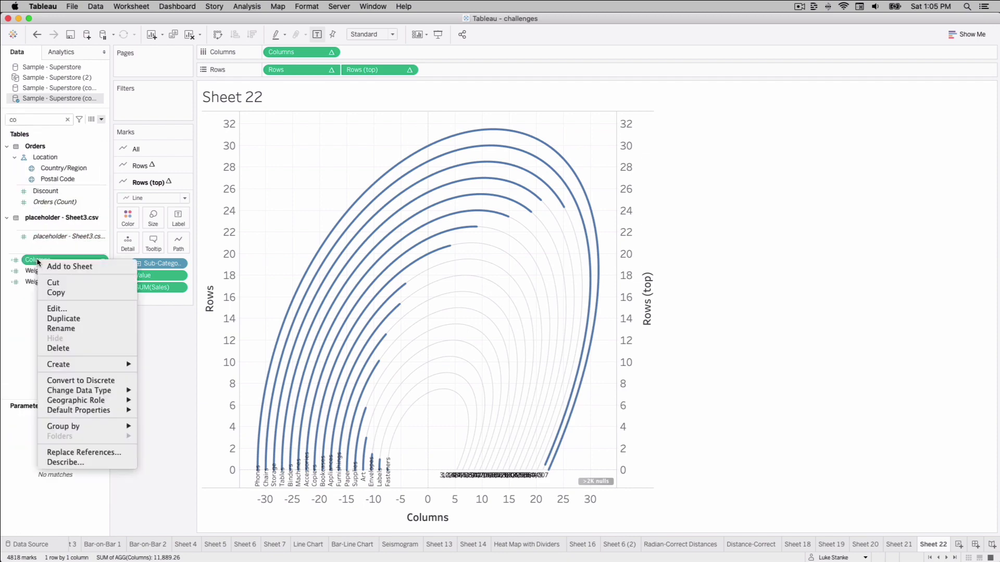
pyautogui.click(80, 306)
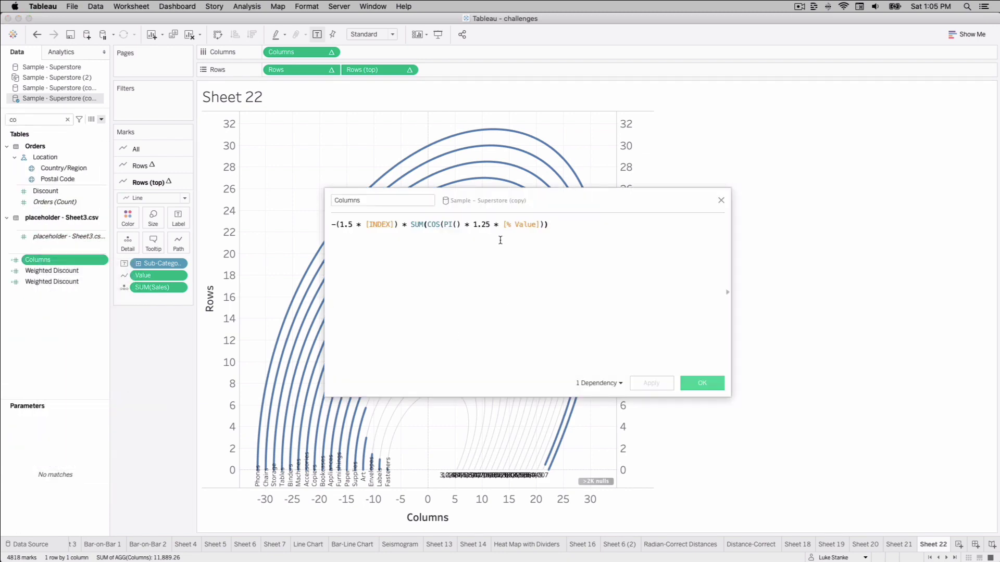
pyautogui.click(492, 226)
pyautogui.press('BackSpace')
pyautogui.press('BackSpace')
pyautogui.press('BackSpace')
pyautogui.press('BackSpace')
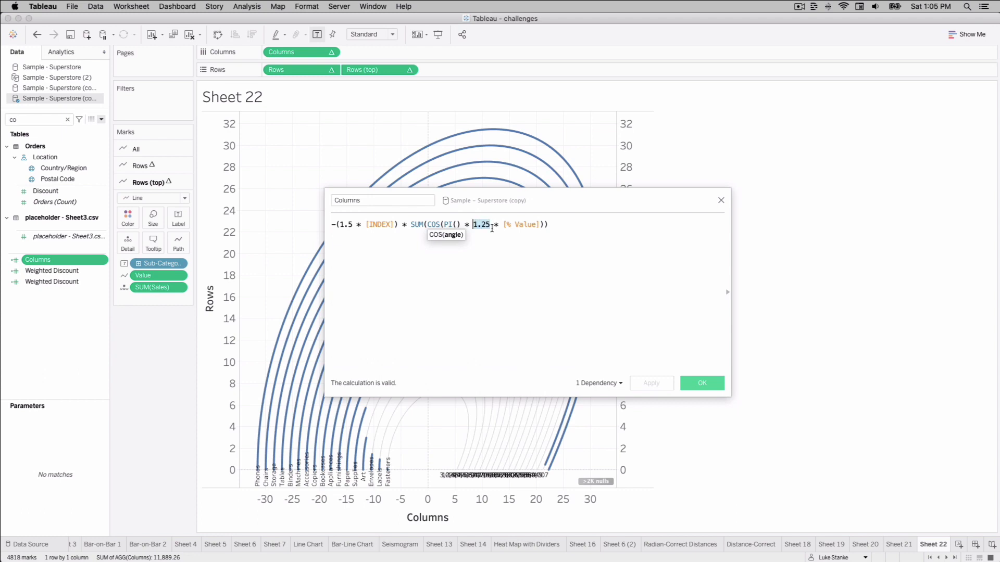
pyautogui.write('[Size of Circle]')
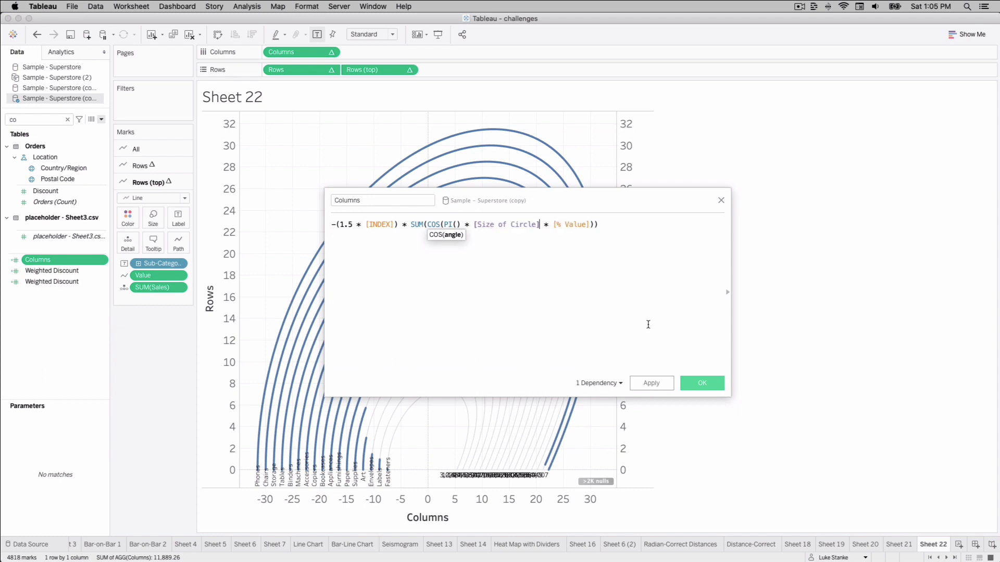
pyautogui.click(700, 383)
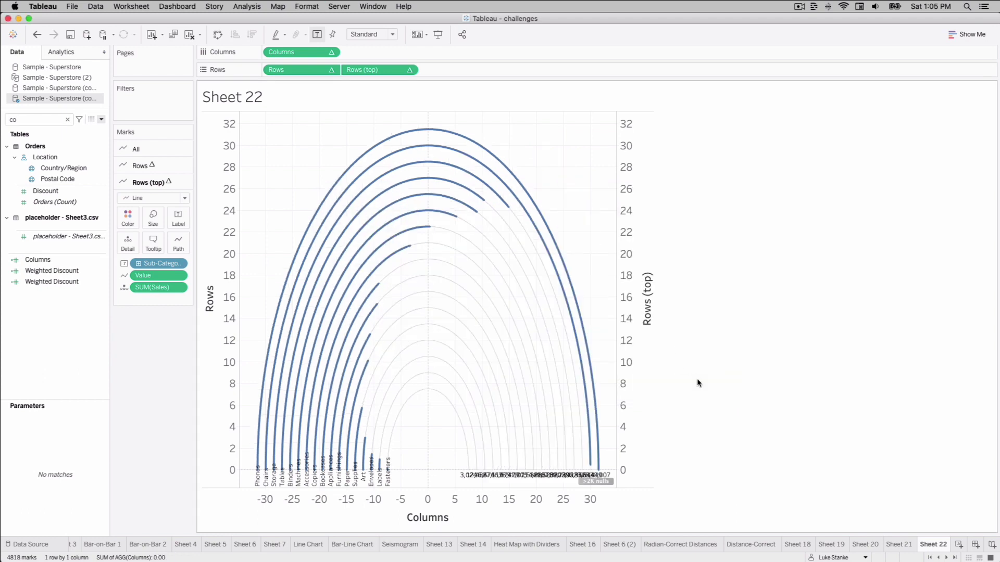
# Step: Show the Size of Circle parameter control on the sheet
pyautogui.click(21, 204)
pyautogui.doubleClick(21, 121)
pyautogui.write('si')
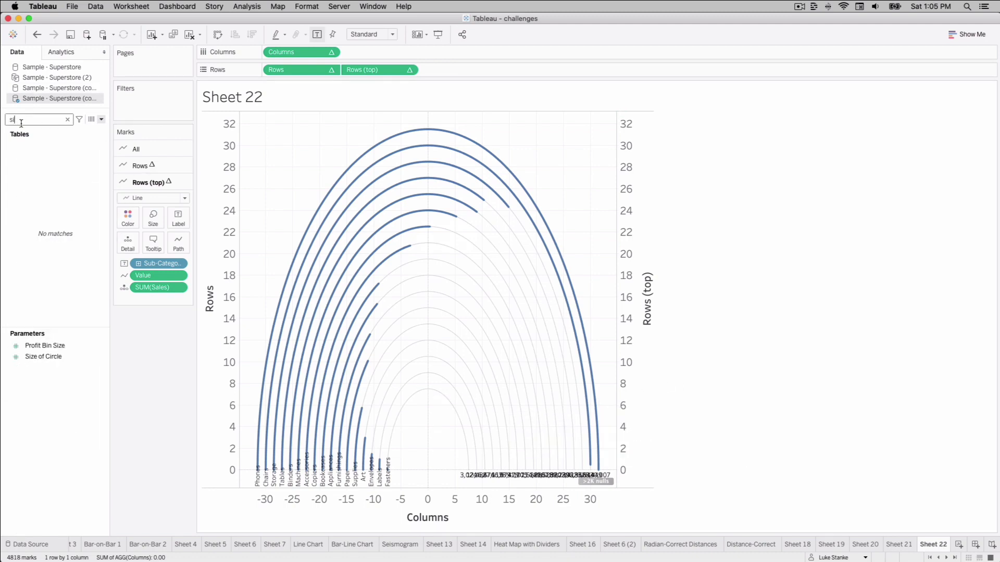
pyautogui.rightClick(43, 359)
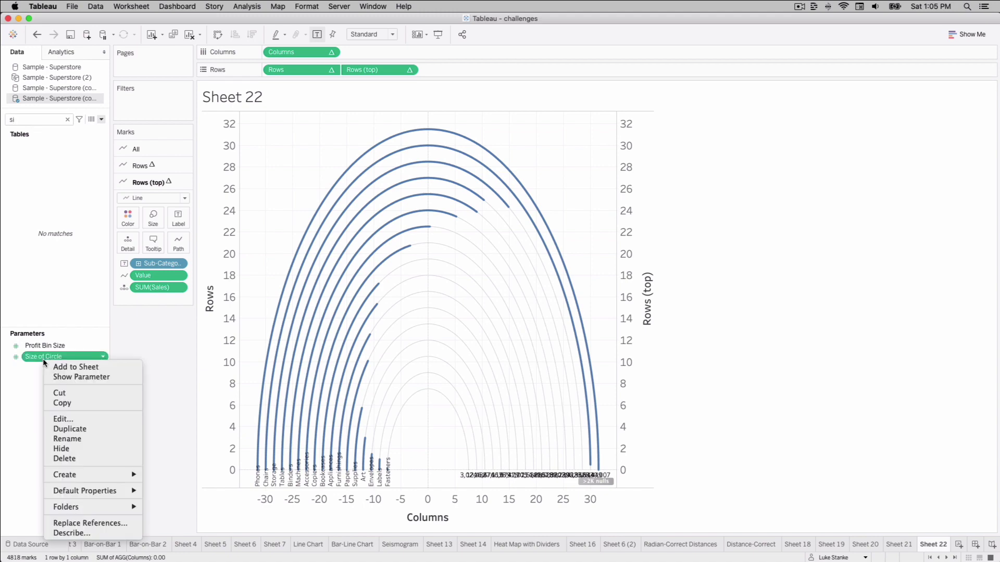
pyautogui.click(74, 376)
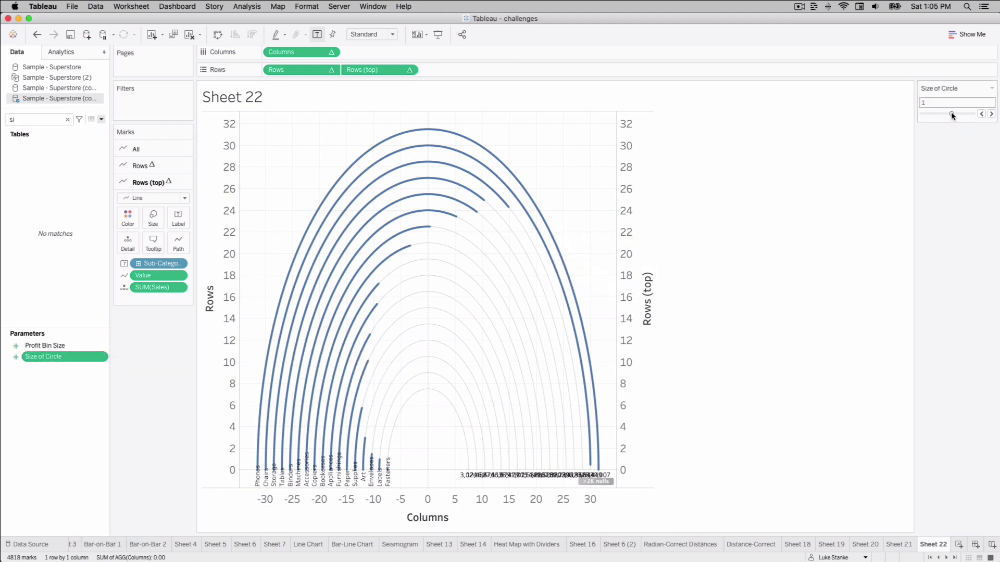
# Step: Move the Size of Circle slider, trying 2, then settle on 1.25
pyautogui.moveTo(956, 113); pyautogui.dragTo(985, 113)
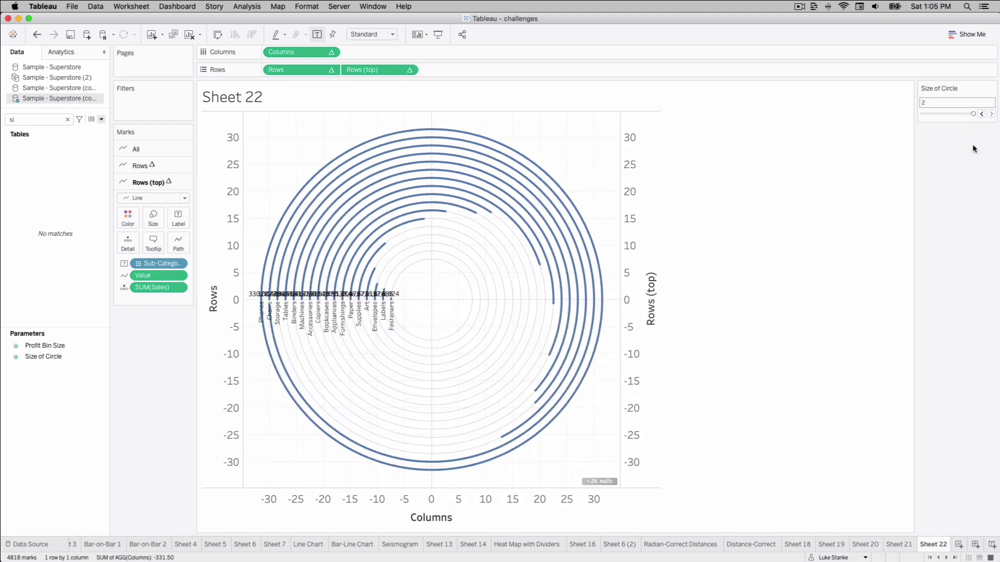
pyautogui.click(937, 114)
pyautogui.moveTo(936, 113); pyautogui.dragTo(932, 113)
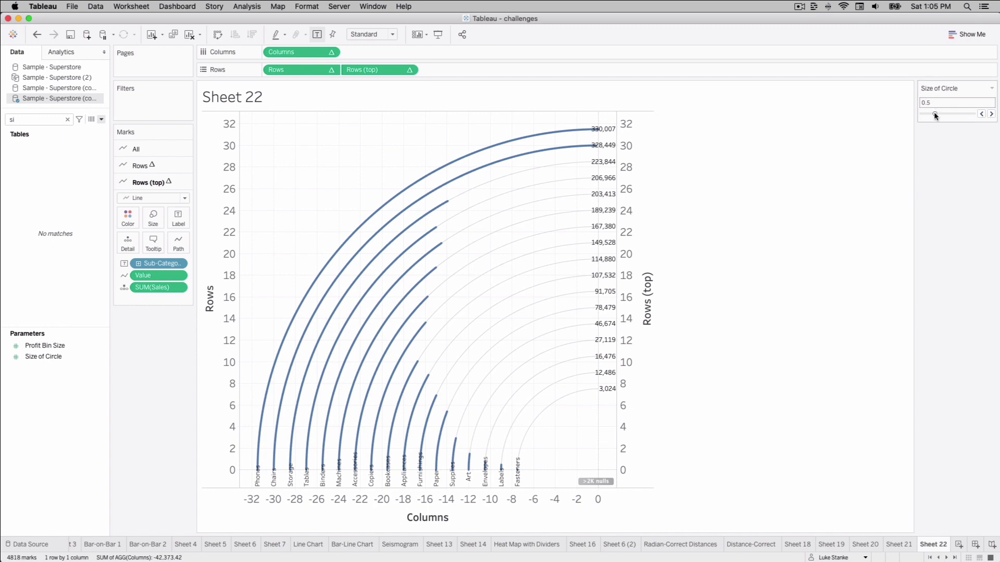
pyautogui.moveTo(956, 114); pyautogui.dragTo(953, 114)
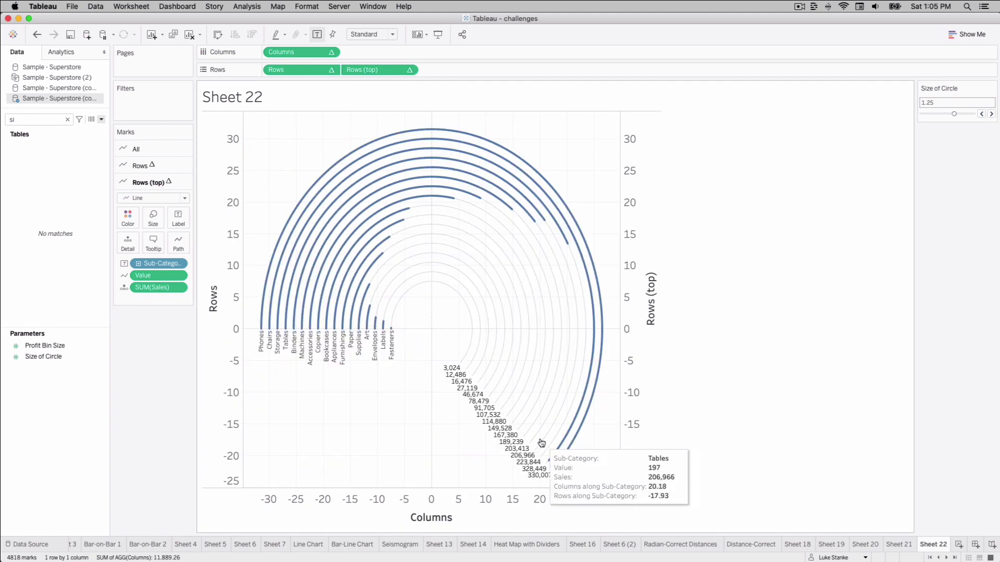
# Step: Set the sheet's column and row dividers to None
pyautogui.rightClick(577, 149)
pyautogui.click(602, 200)
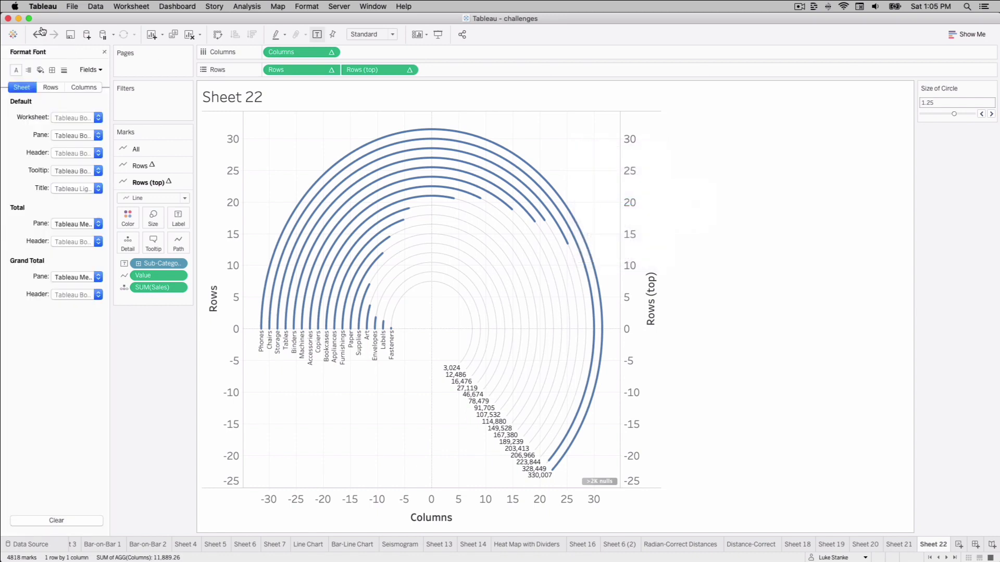
pyautogui.click(51, 70)
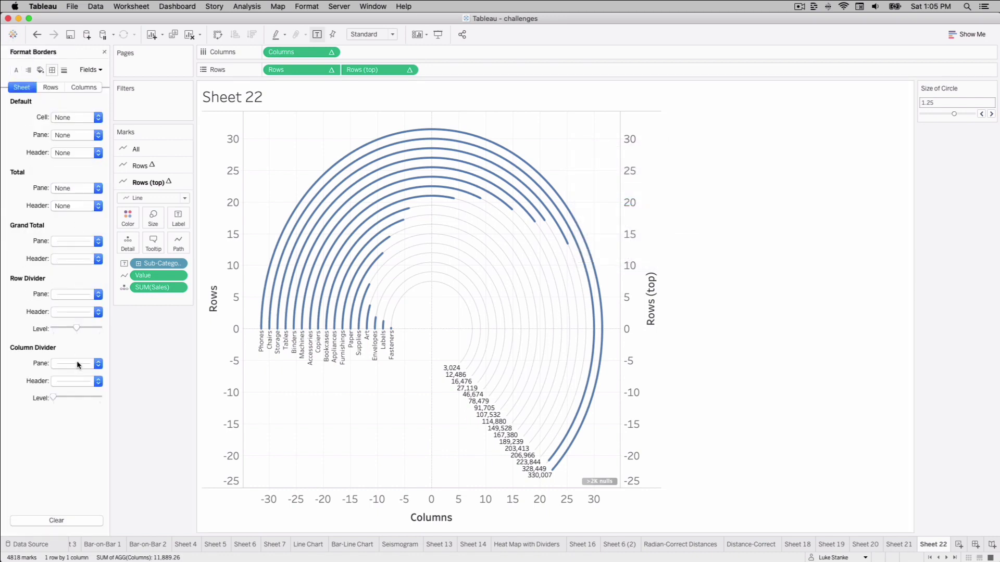
pyautogui.click(77, 363)
pyautogui.click(83, 379)
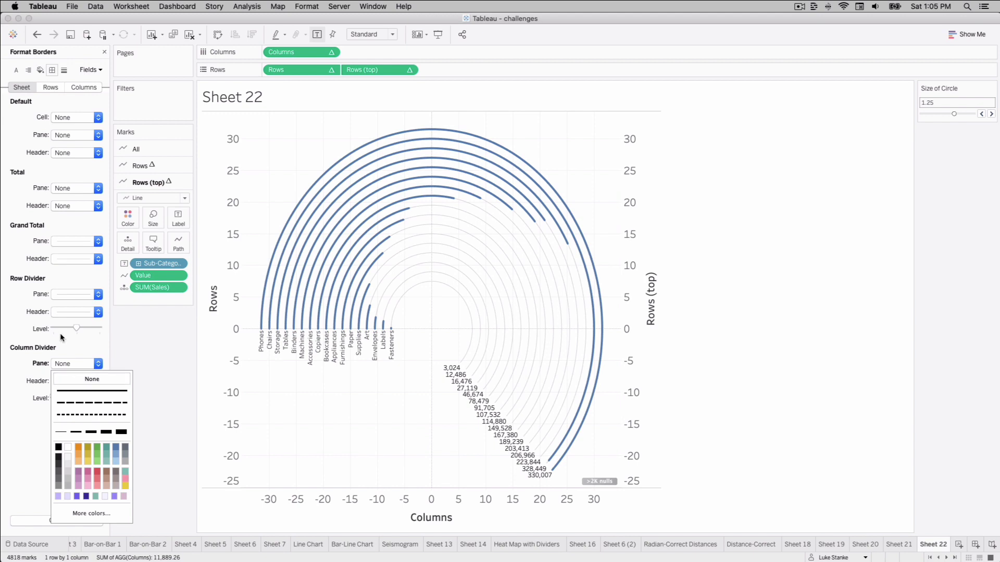
pyautogui.click(54, 292)
pyautogui.click(56, 297)
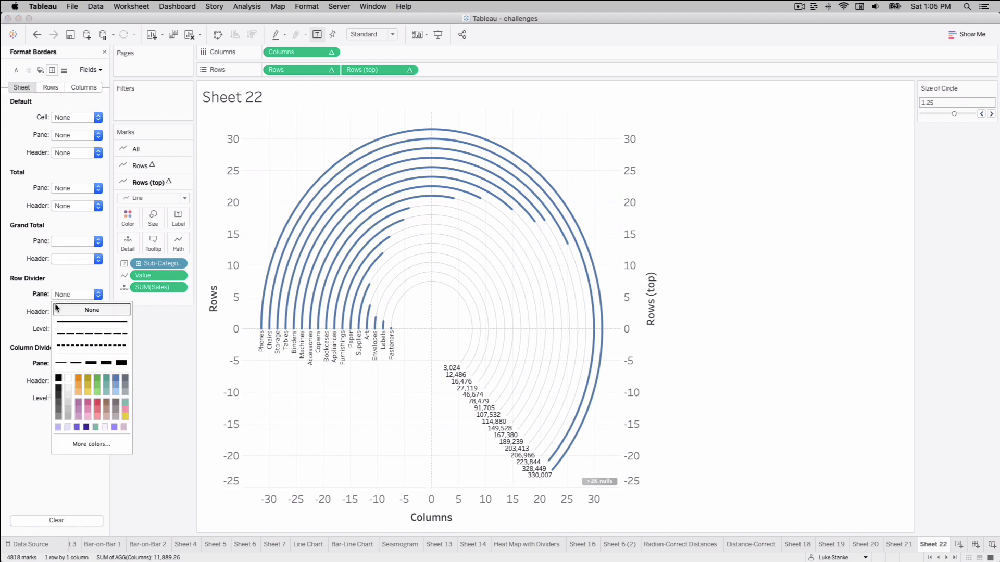
pyautogui.click(63, 70)
# Step: Set gridlines and zero lines to None
pyautogui.click(64, 70)
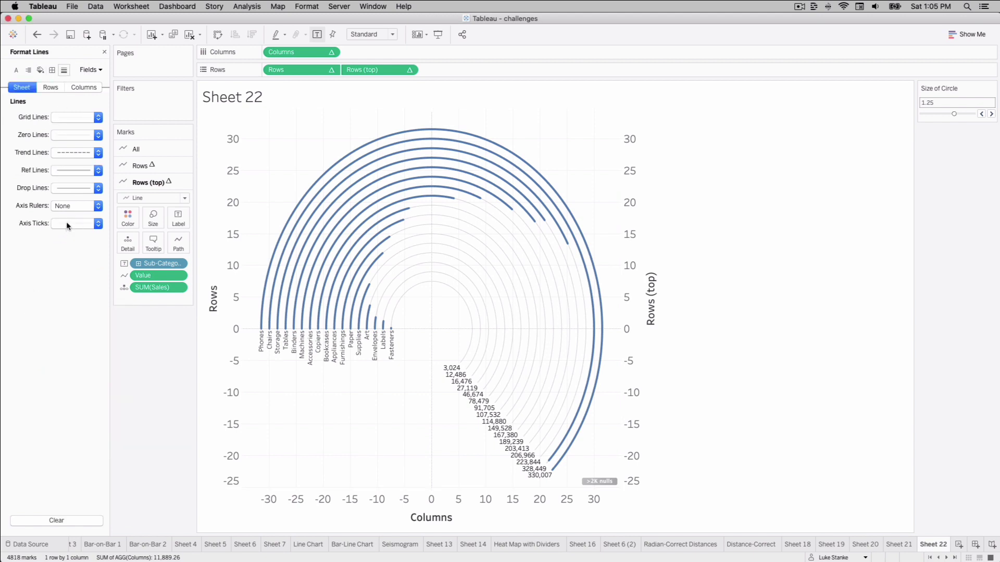
pyautogui.click(61, 119)
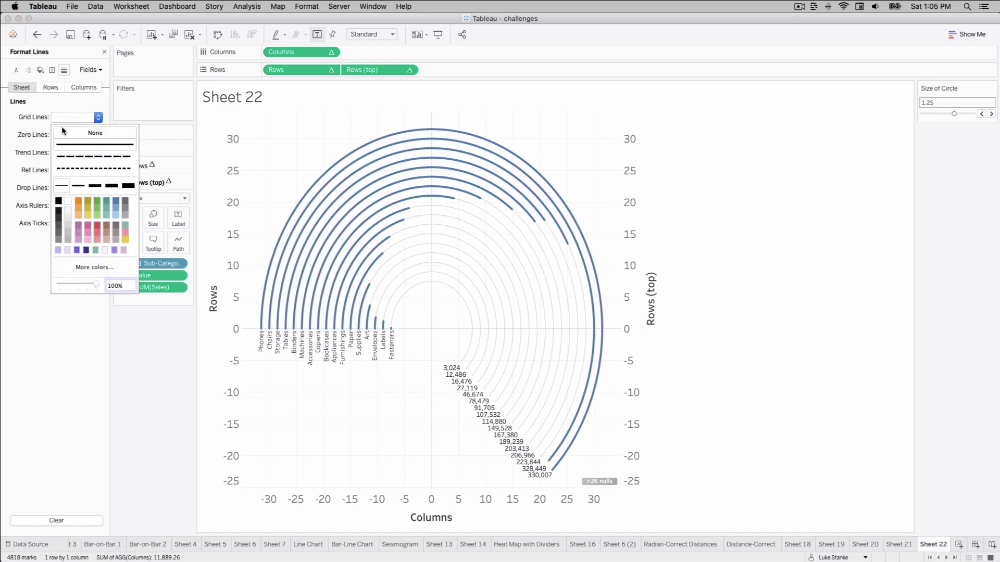
pyautogui.click(46, 134)
pyautogui.click(77, 135)
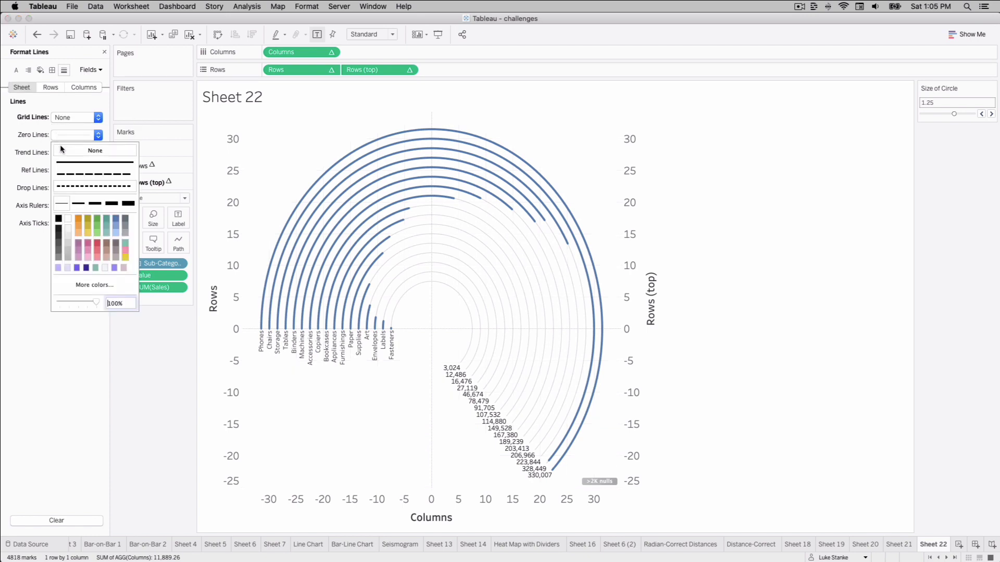
pyautogui.click(95, 151)
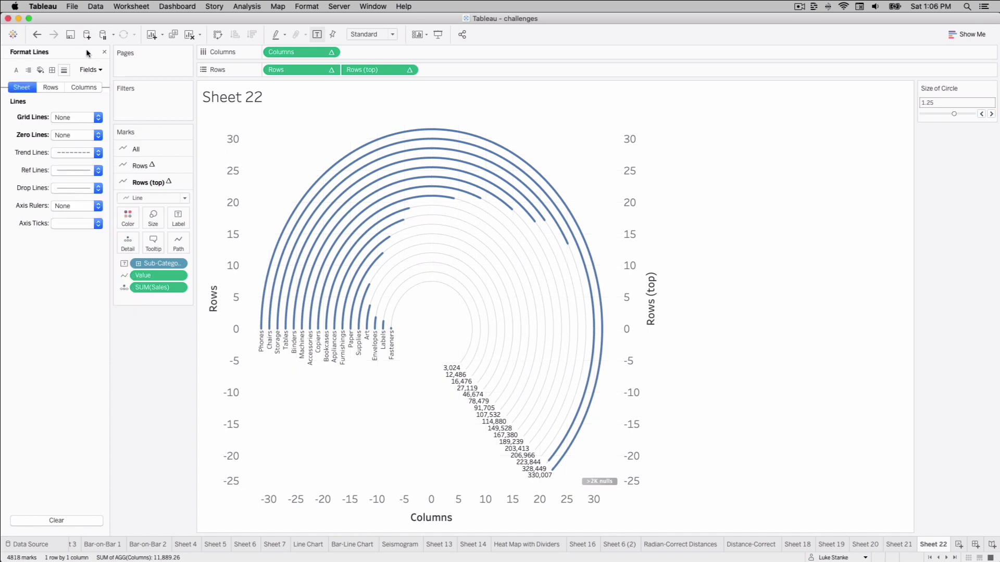
# Step: Hide the Rows and Columns axis headers and the >2K nulls indicator
pyautogui.click(139, 165)
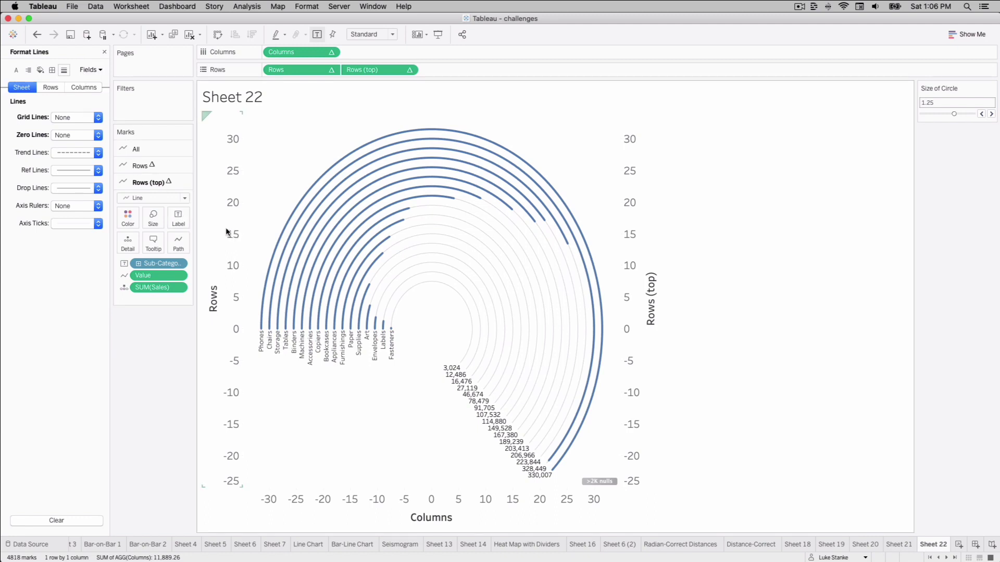
pyautogui.rightClick(226, 232)
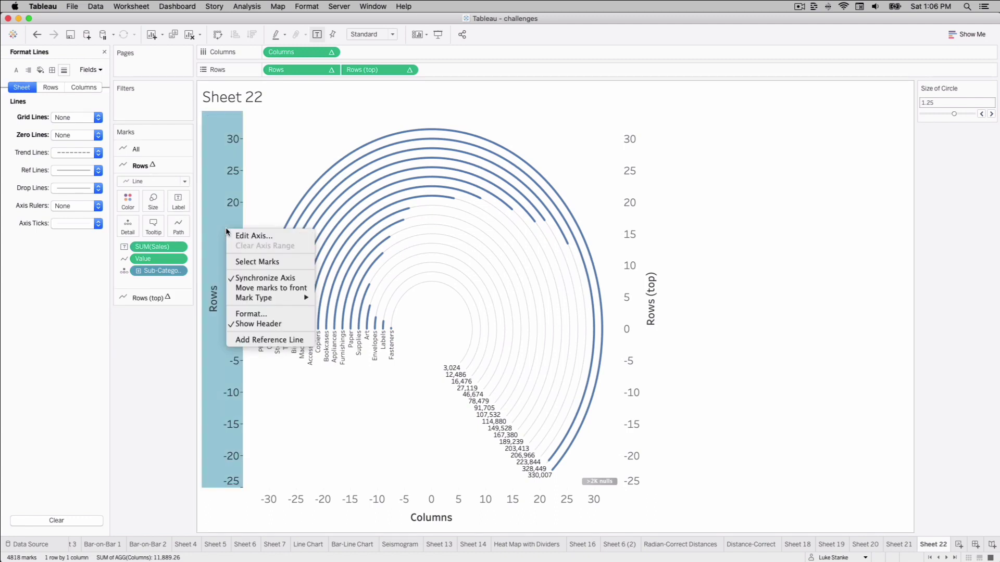
pyautogui.click(255, 324)
pyautogui.rightClick(325, 489)
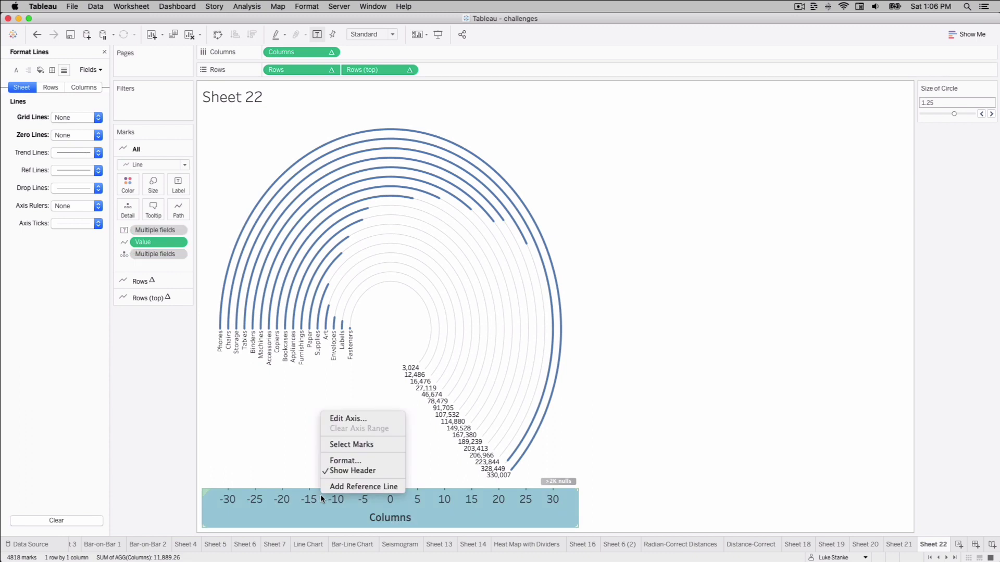
pyautogui.click(344, 473)
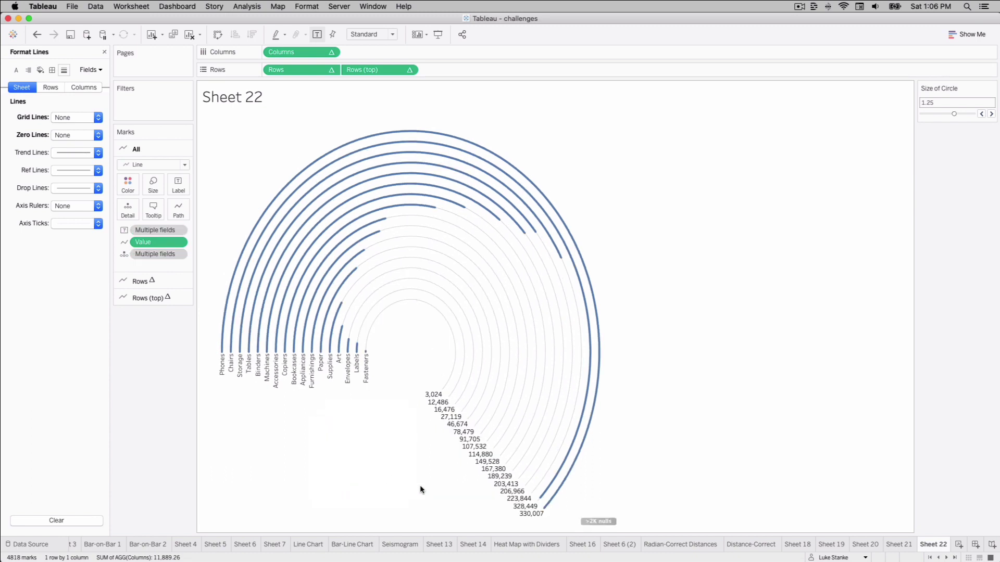
pyautogui.rightClick(613, 523)
pyautogui.click(644, 527)
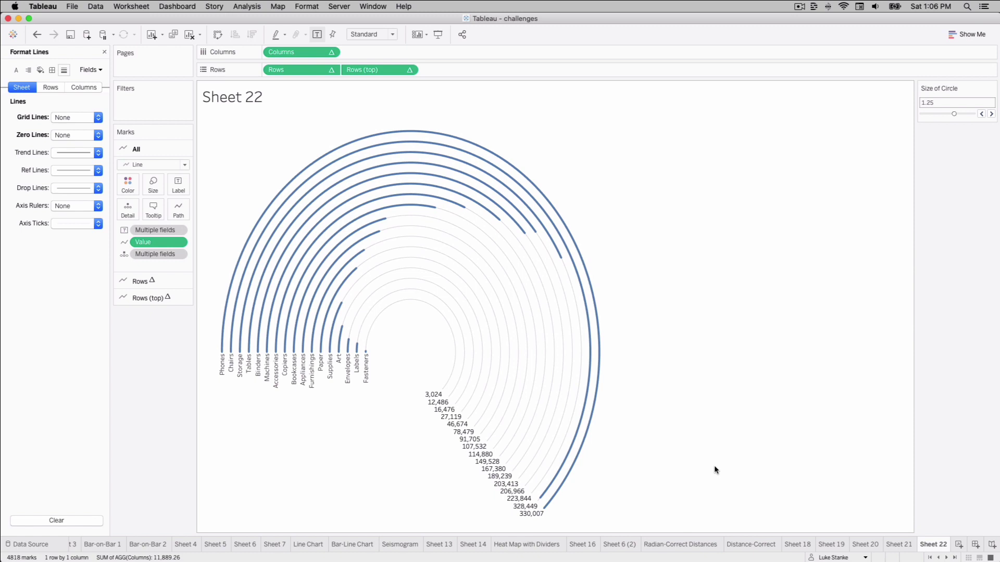